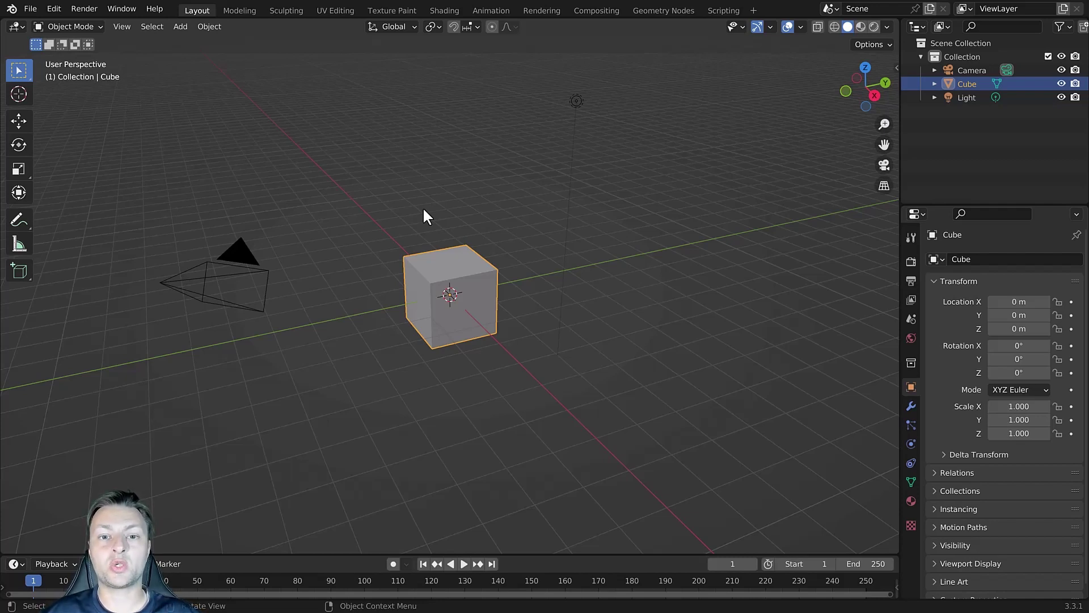
Add a Monkey mesh and move it up so it sits above the default cube.
{"action": "left_click", "coordinate": [180, 27]}
{"action": "mouse_move", "coordinate": [197, 40]}
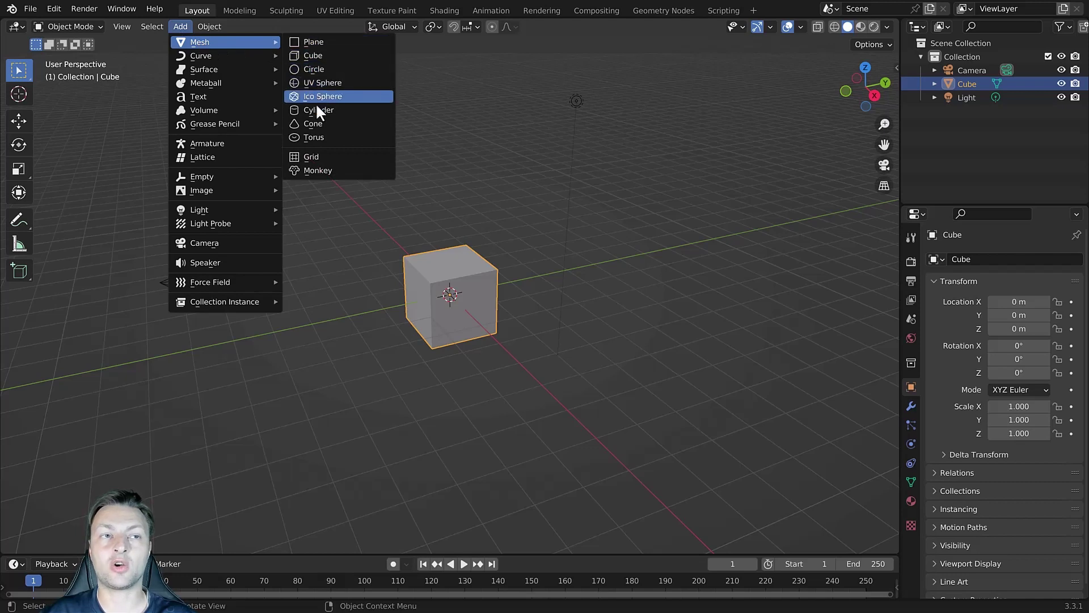
{"action": "left_click", "coordinate": [326, 170]}
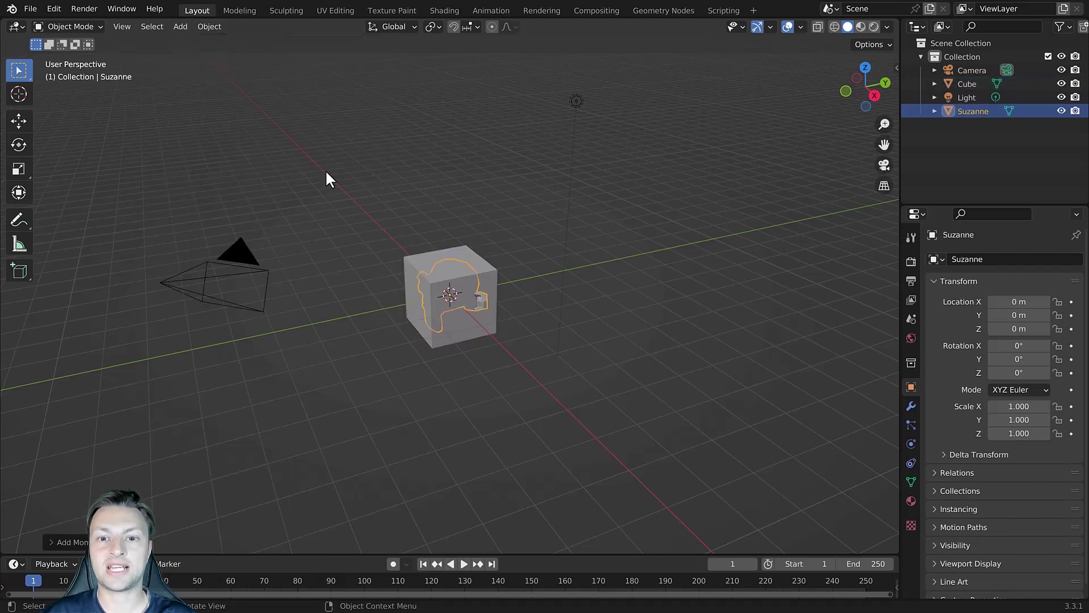
{"action": "key", "text": "g"}
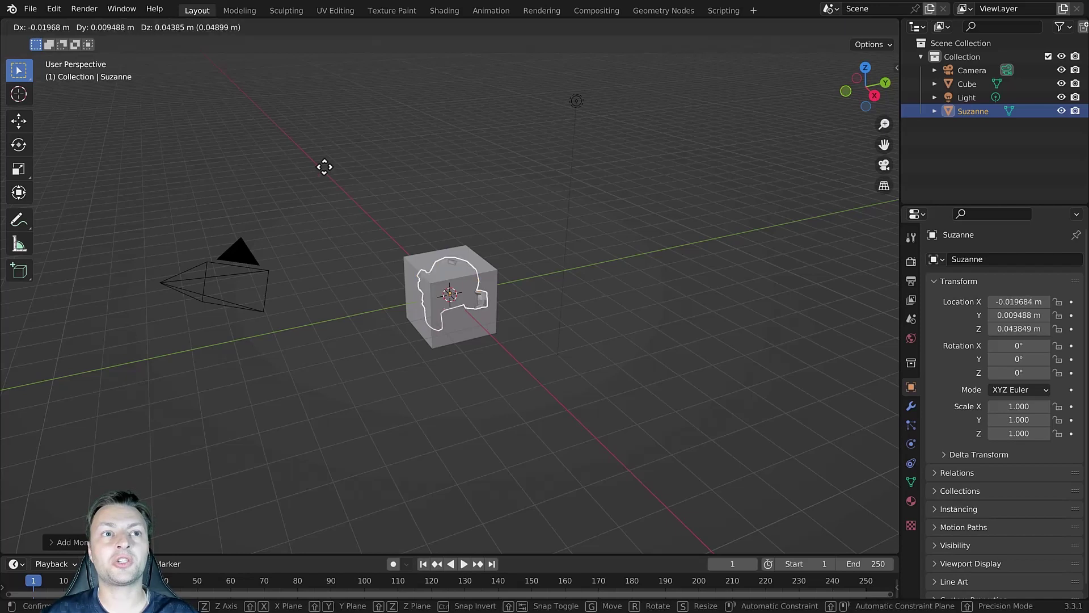
{"action": "left_click", "coordinate": [324, 94]}
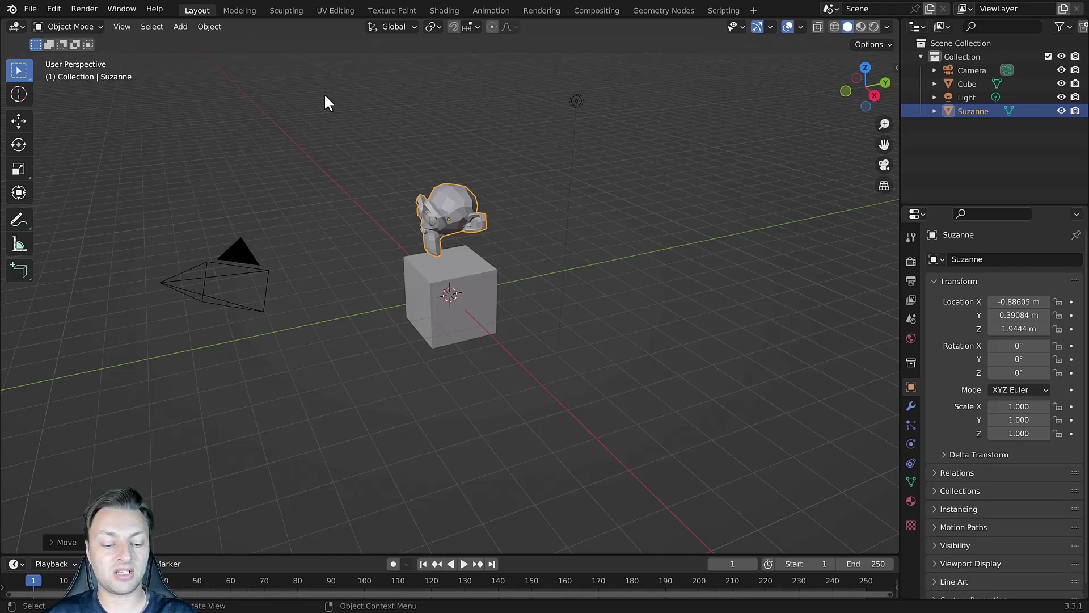
Delete the monkey and the default cube, leaving only the camera and light in the scene.
{"action": "key", "text": "Delete"}
{"action": "left_click", "coordinate": [430, 272]}
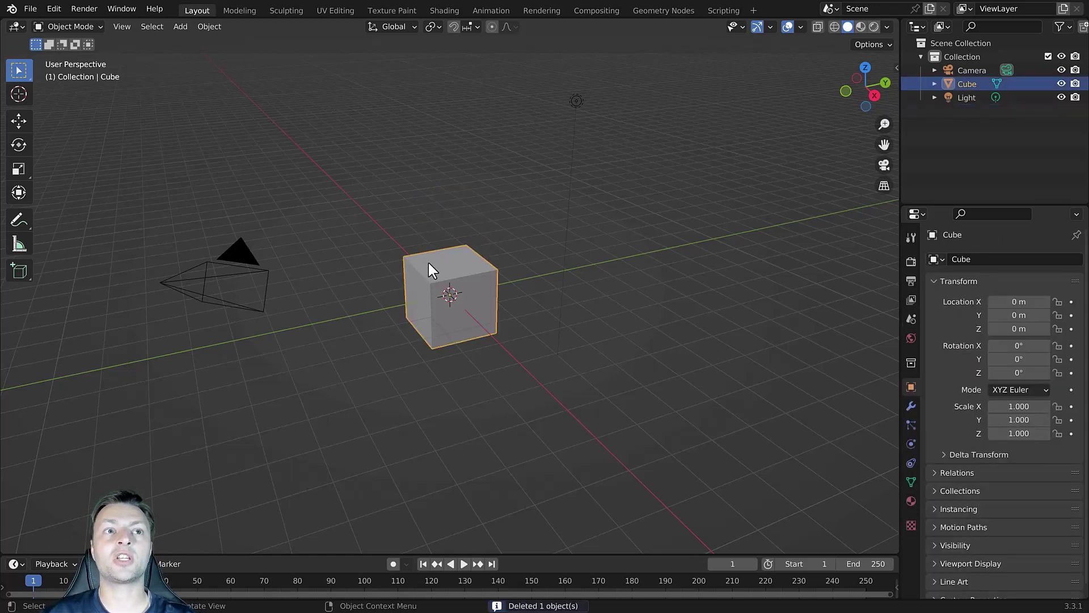
{"action": "key", "text": "Delete"}
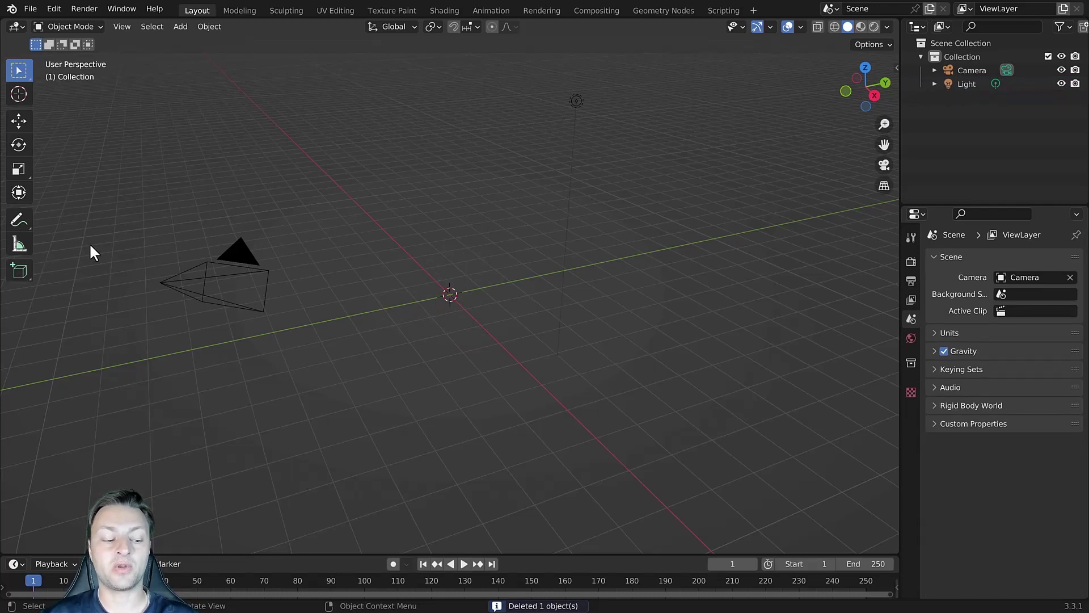
Hide and show the viewport's tool shelf twice.
{"action": "key", "text": "t"}
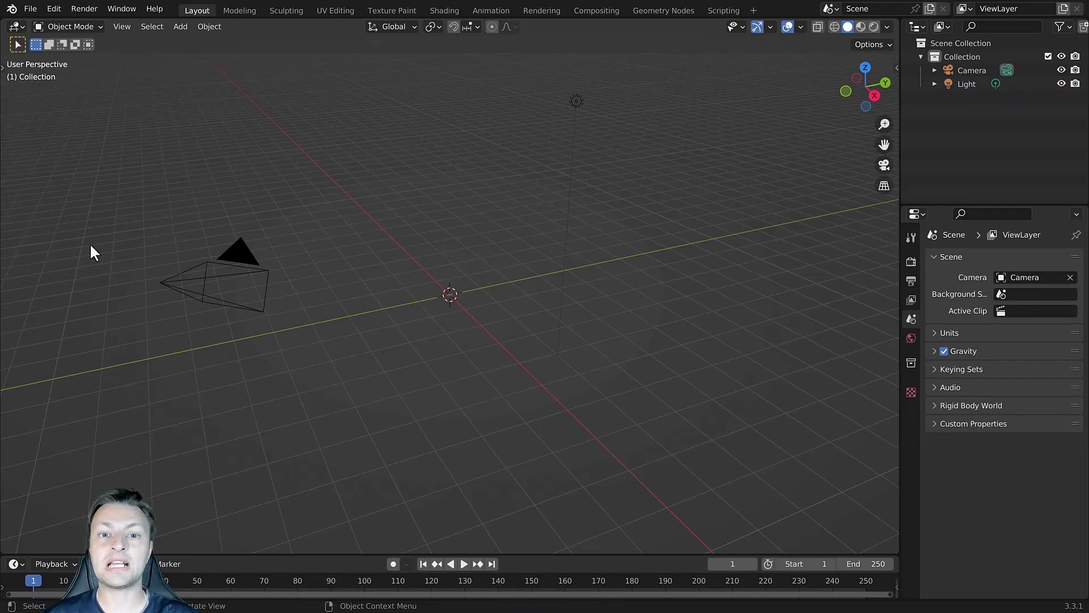
{"action": "key", "text": "t"}
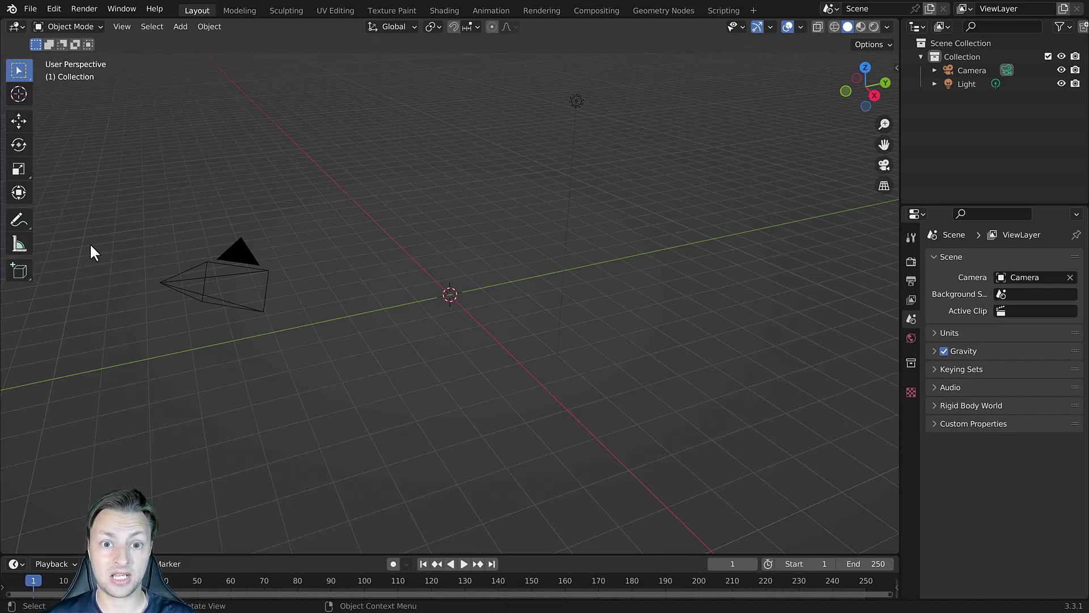
{"action": "key", "text": "t"}
{"action": "key", "text": "t"}
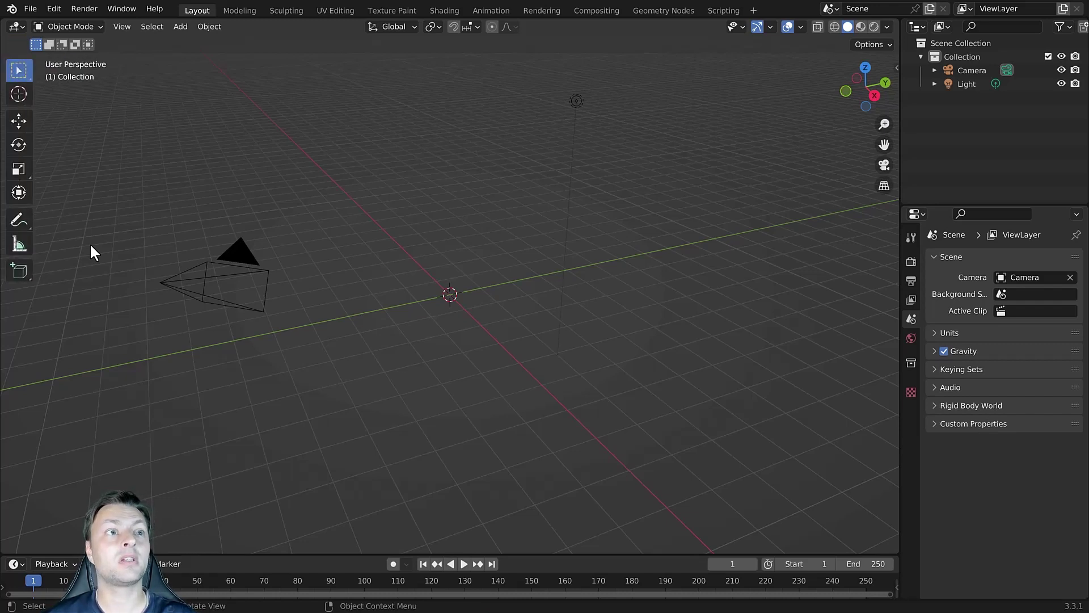
With the Add Cube tool, draw a large box from the 3D cursor, centred at about X -2.4, Y 3, Z 1.4 m.
{"action": "left_click", "coordinate": [20, 271]}
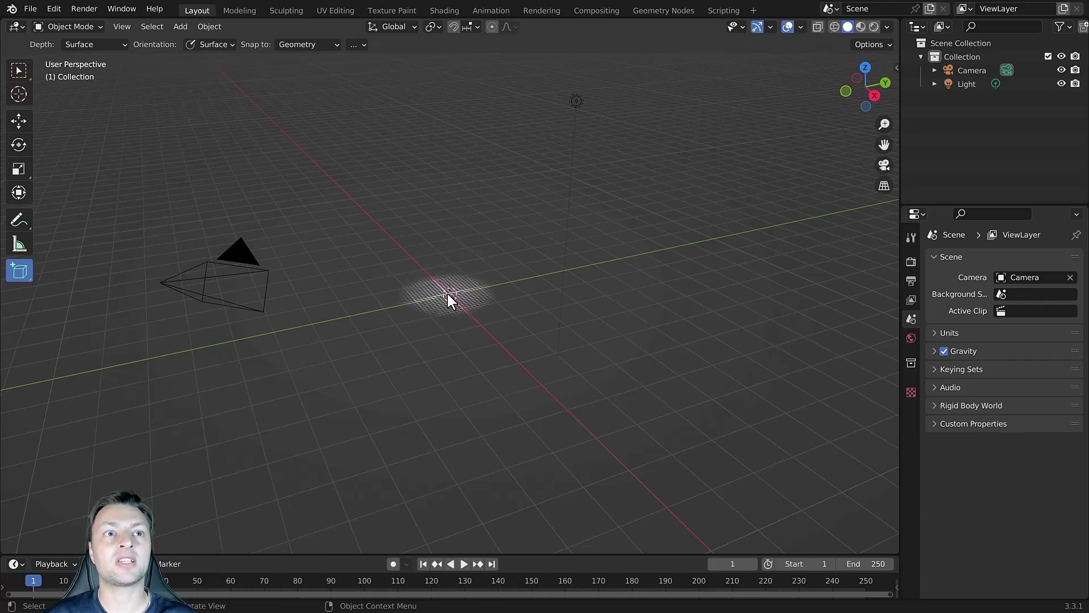
{"action": "mouse_move", "coordinate": [448, 292]}
{"action": "left_mouse_down"}
{"action": "mouse_move", "coordinate": [516, 240]}
{"action": "mouse_move", "coordinate": [559, 227]}
{"action": "mouse_move", "coordinate": [486, 220]}
{"action": "mouse_move", "coordinate": [541, 221]}
{"action": "mouse_move", "coordinate": [495, 248]}
{"action": "mouse_move", "coordinate": [543, 216]}
{"action": "left_mouse_up"}
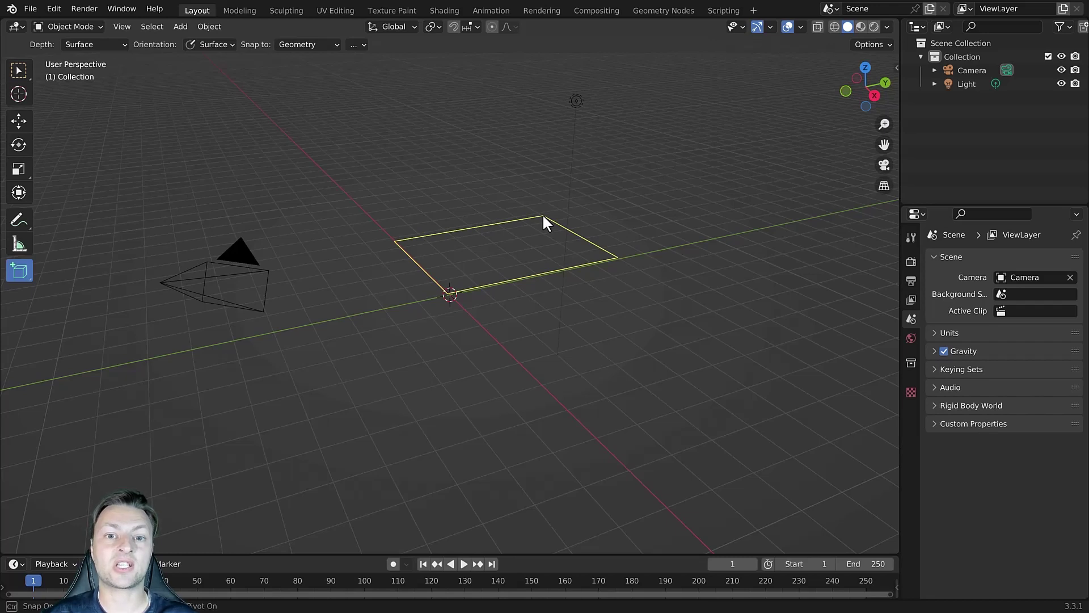
{"action": "left_click_drag", "start_coordinate": [543, 214], "coordinate": [543, 214]}
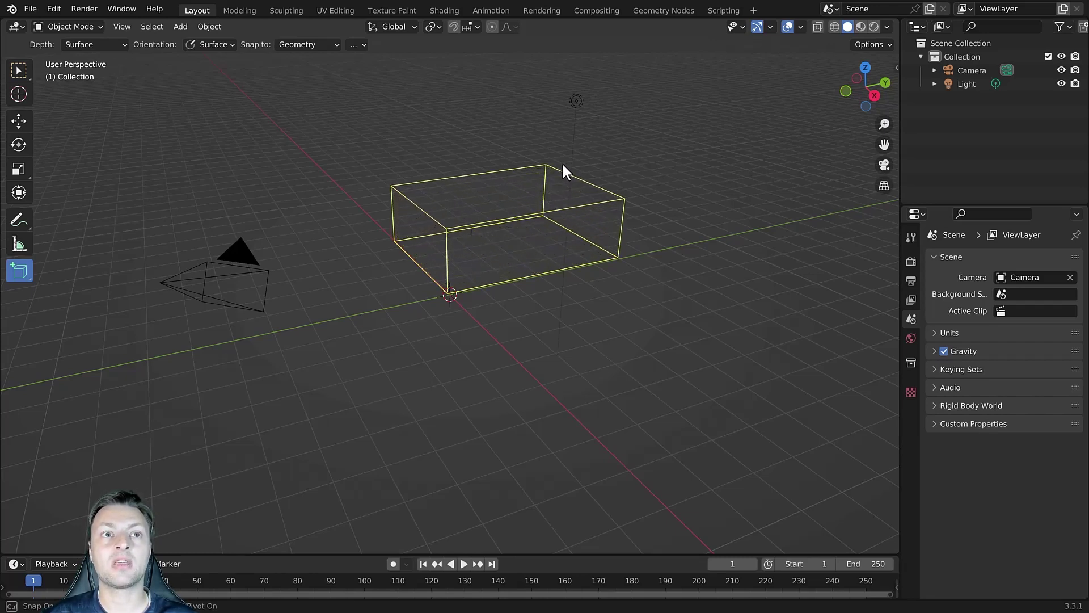
{"action": "left_click", "coordinate": [585, 141]}
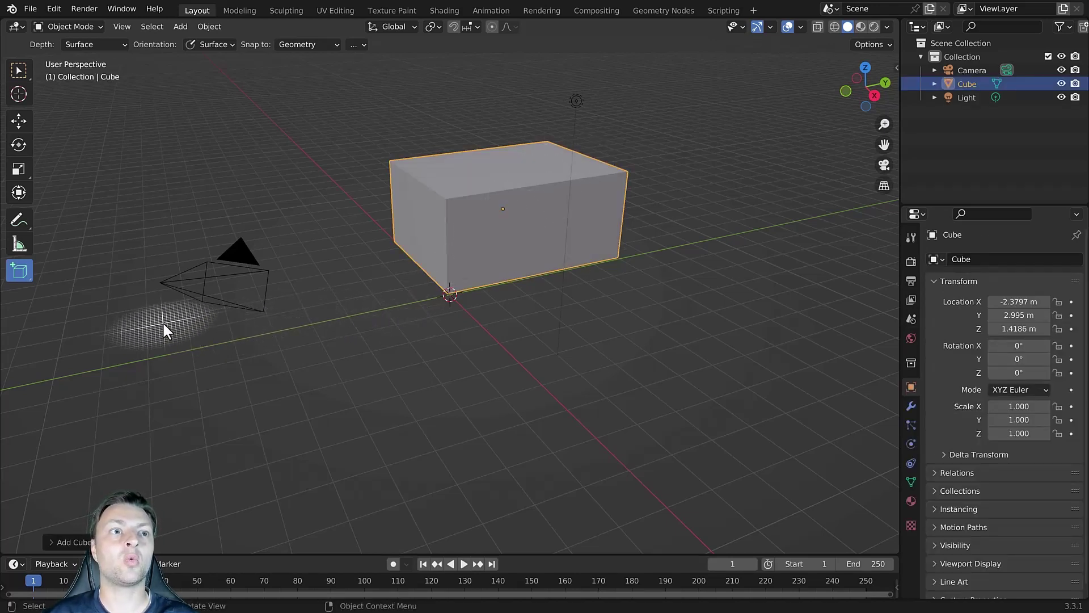
Draw a second box on the floor along the negative Y axis, centred at about X -1.1, Y -5.9, Z 0.87 m.
{"action": "left_click_drag", "start_coordinate": [160, 316], "coordinate": [303, 327]}
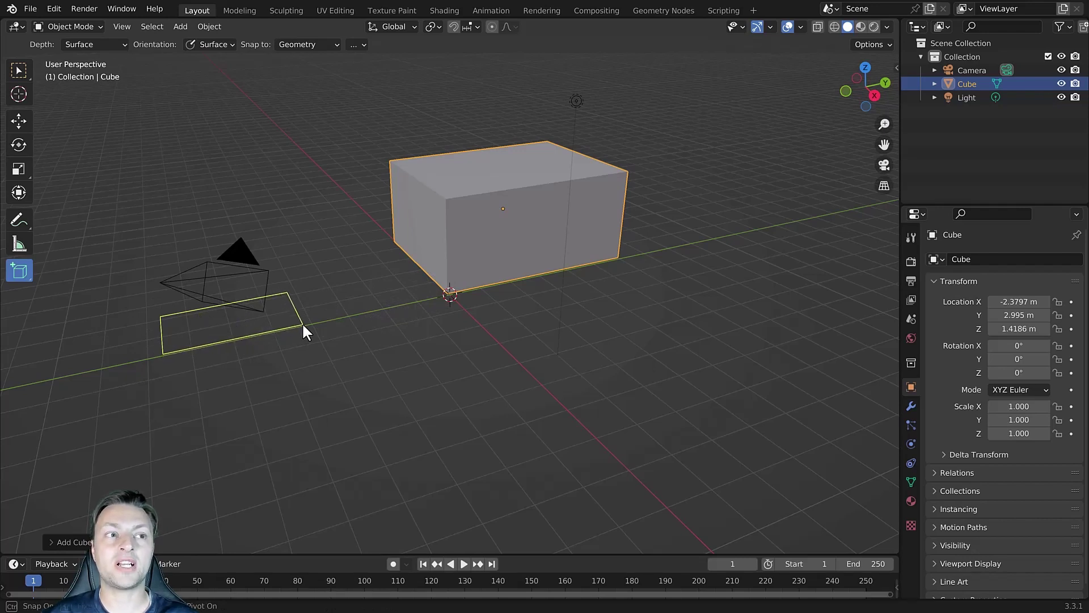
{"action": "left_click_drag", "start_coordinate": [303, 326], "coordinate": [306, 323]}
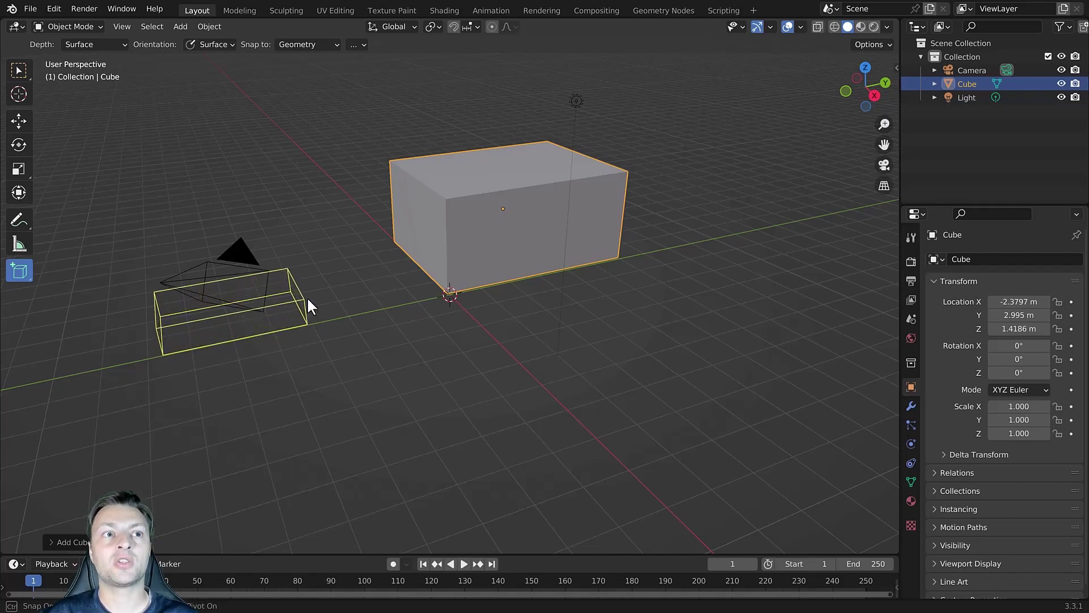
{"action": "left_click", "coordinate": [324, 262]}
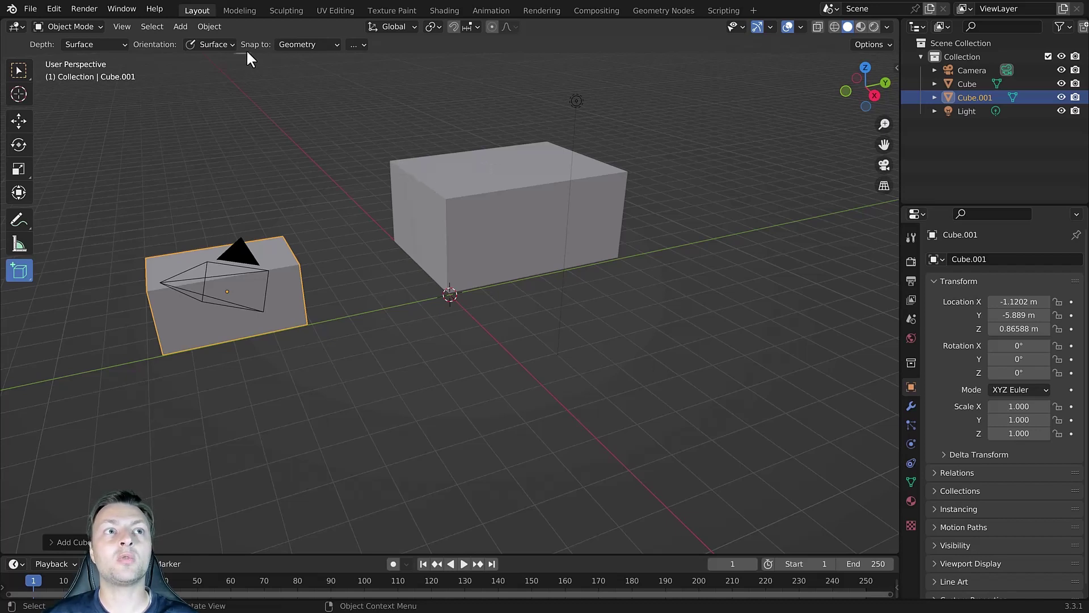
Keep snapping set to Geometry and draw a small box on the large box's top face, centred at about X -2.2, Y 1.7, Z 3.8 m.
{"action": "left_click", "coordinate": [294, 45]}
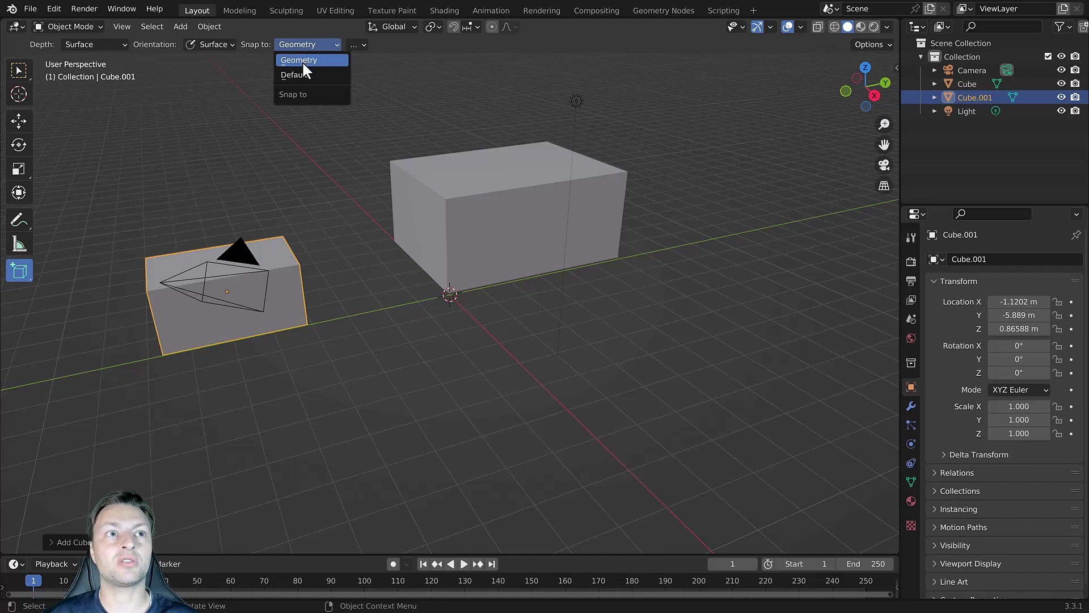
{"action": "left_click", "coordinate": [301, 59]}
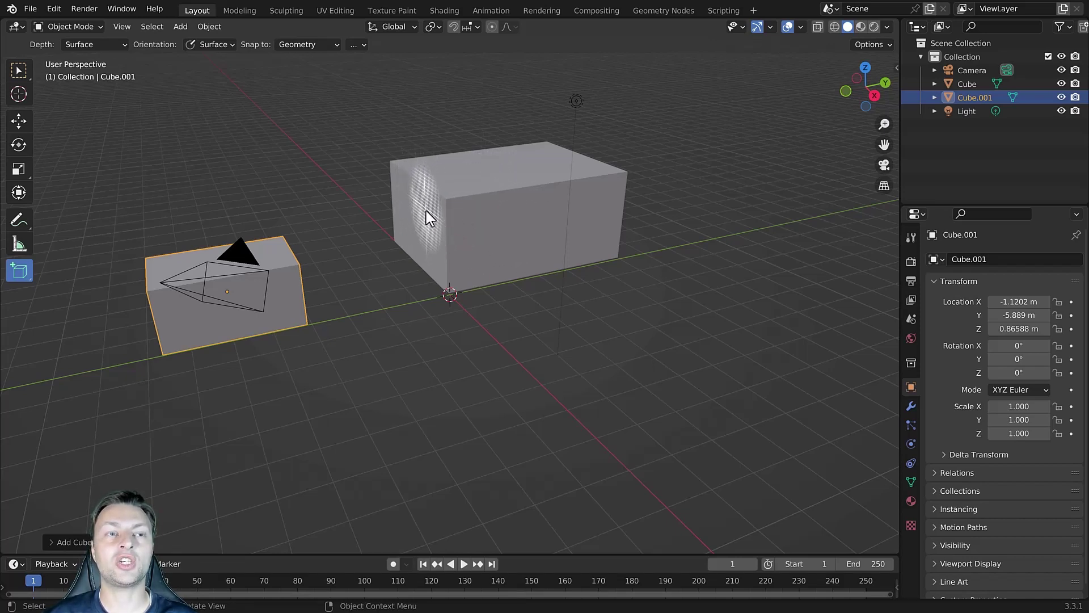
{"action": "mouse_move", "coordinate": [496, 202]}
{"action": "middle_mouse_down"}
{"action": "mouse_move", "coordinate": [567, 202]}
{"action": "mouse_move", "coordinate": [501, 202]}
{"action": "middle_mouse_up"}
{"action": "middle_click_drag", "start_coordinate": [592, 263], "coordinate": [693, 243]}
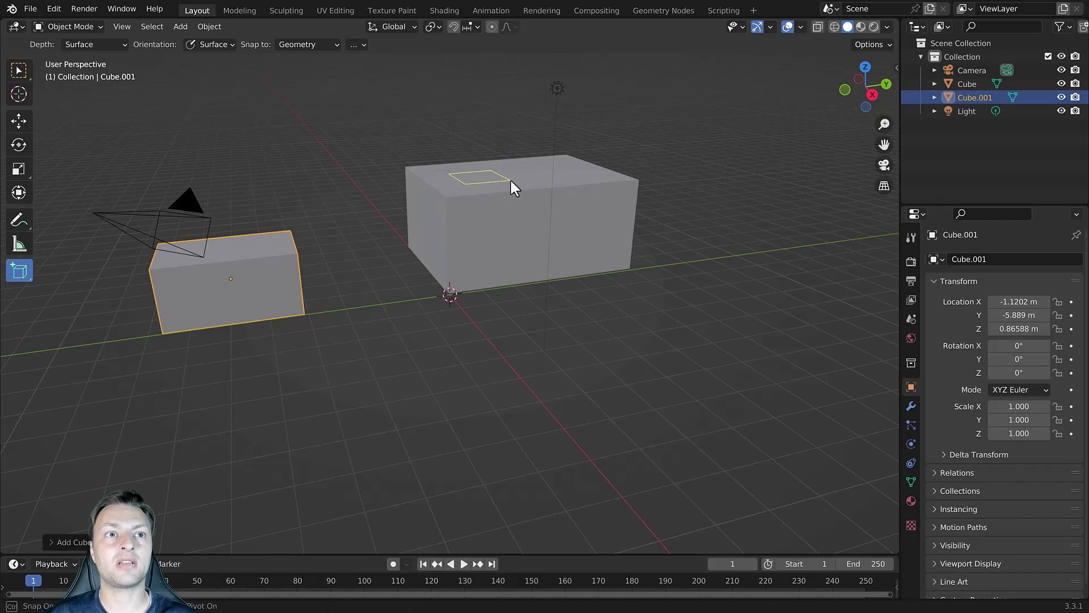
{"action": "left_click_drag", "start_coordinate": [512, 178], "coordinate": [513, 178]}
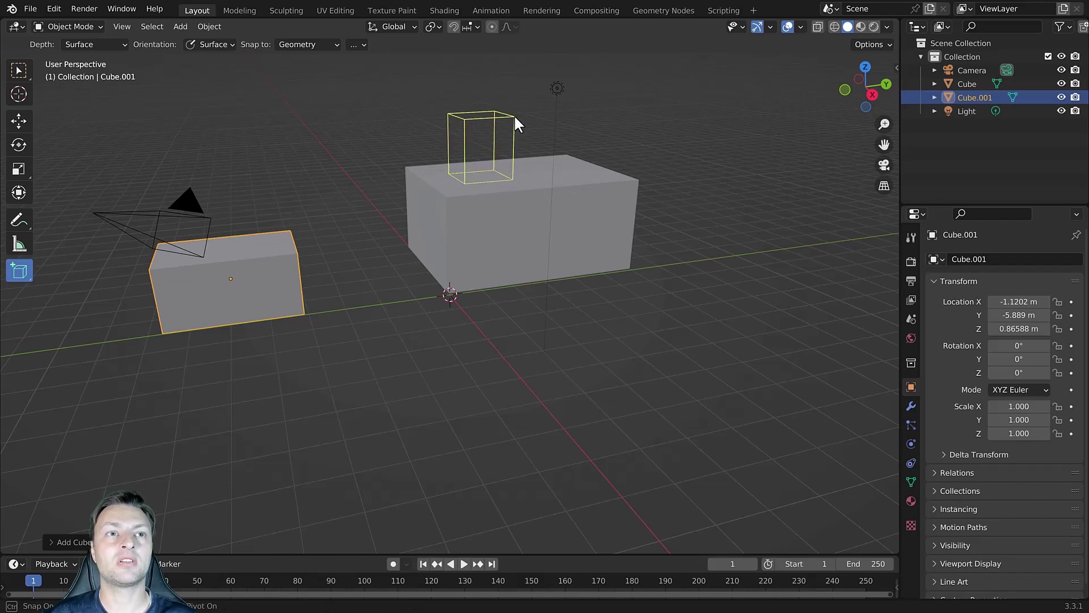
{"action": "left_click", "coordinate": [514, 114]}
Draw a box projecting from the large box's front face, centred at about X 1.1, Y 2.5, Z 1.4 m.
{"action": "middle_click_drag", "start_coordinate": [488, 148], "coordinate": [513, 200]}
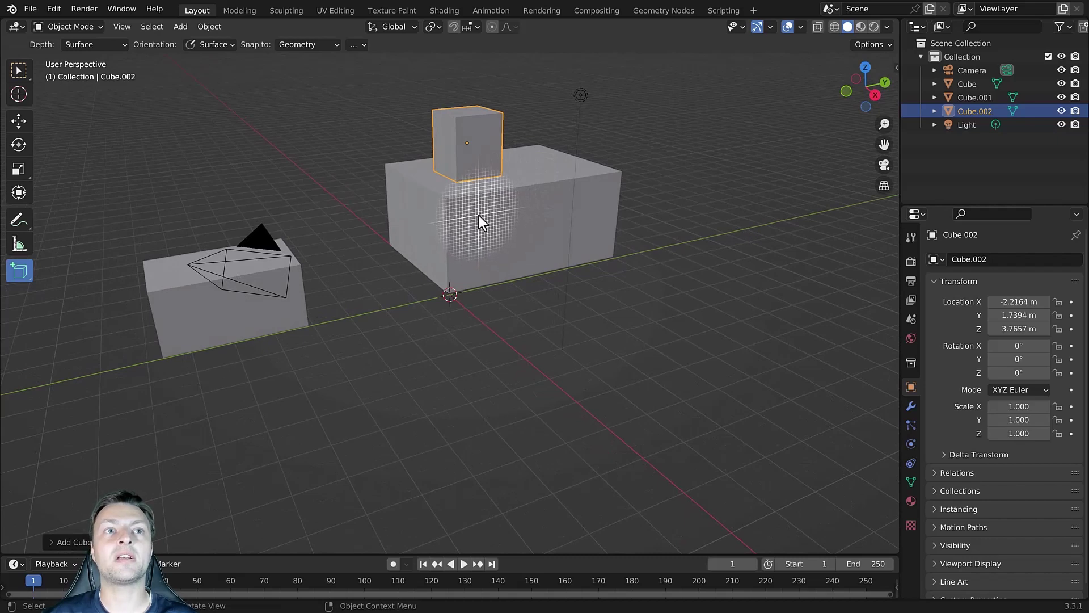
{"action": "left_click_drag", "start_coordinate": [478, 214], "coordinate": [562, 251]}
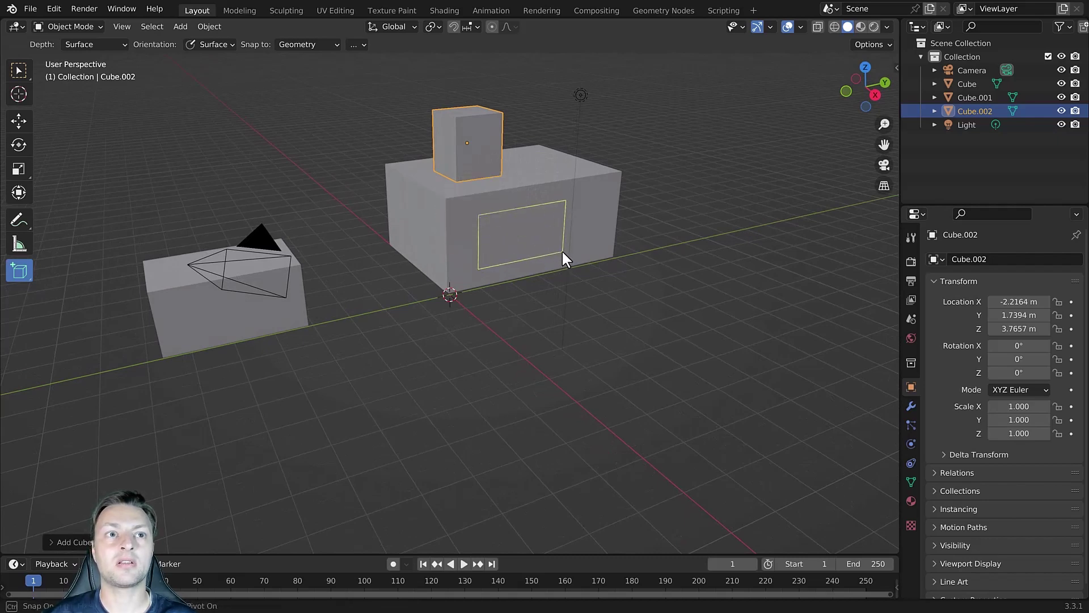
{"action": "left_click", "coordinate": [618, 268]}
{"action": "middle_click_drag", "start_coordinate": [618, 269], "coordinate": [414, 239]}
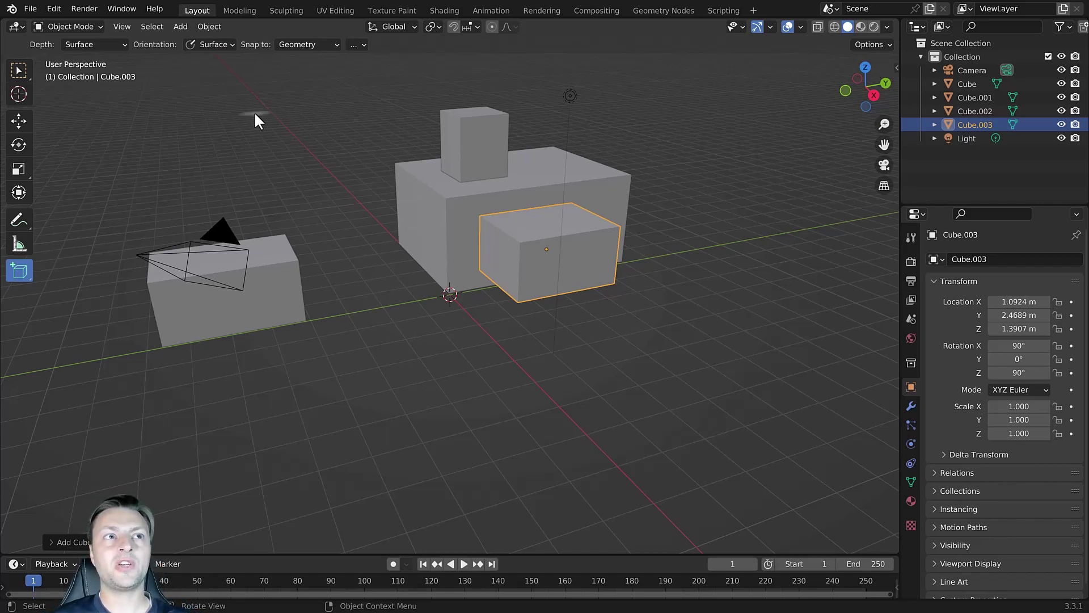
Keep the placement depth on Surface and draw a box on the floor at about X 3.4, Y -2.3, Z 0.67 m.
{"action": "left_click", "coordinate": [91, 45]}
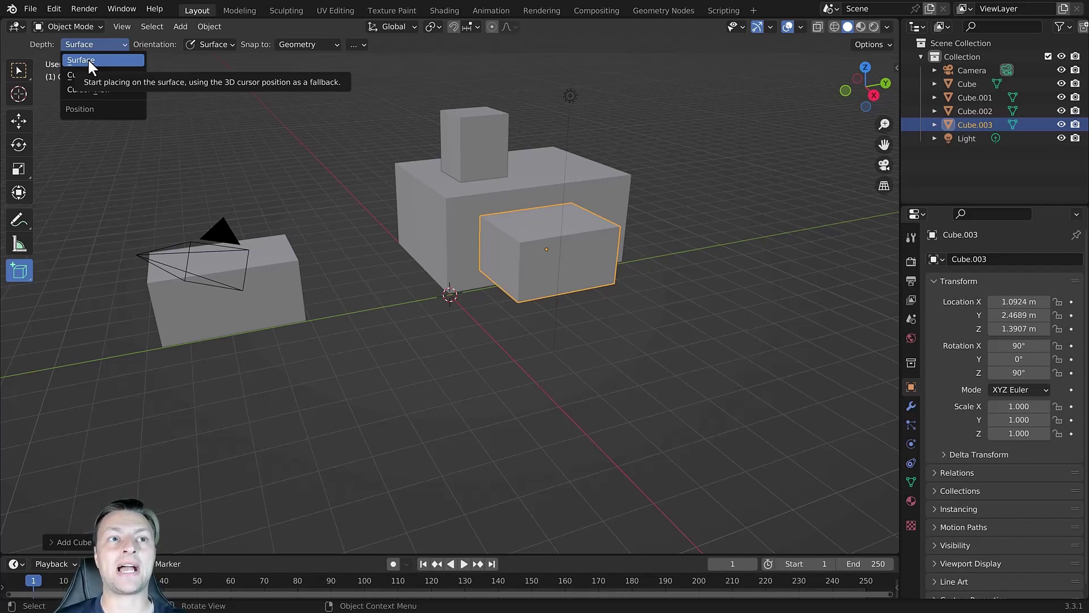
{"action": "left_click", "coordinate": [87, 59]}
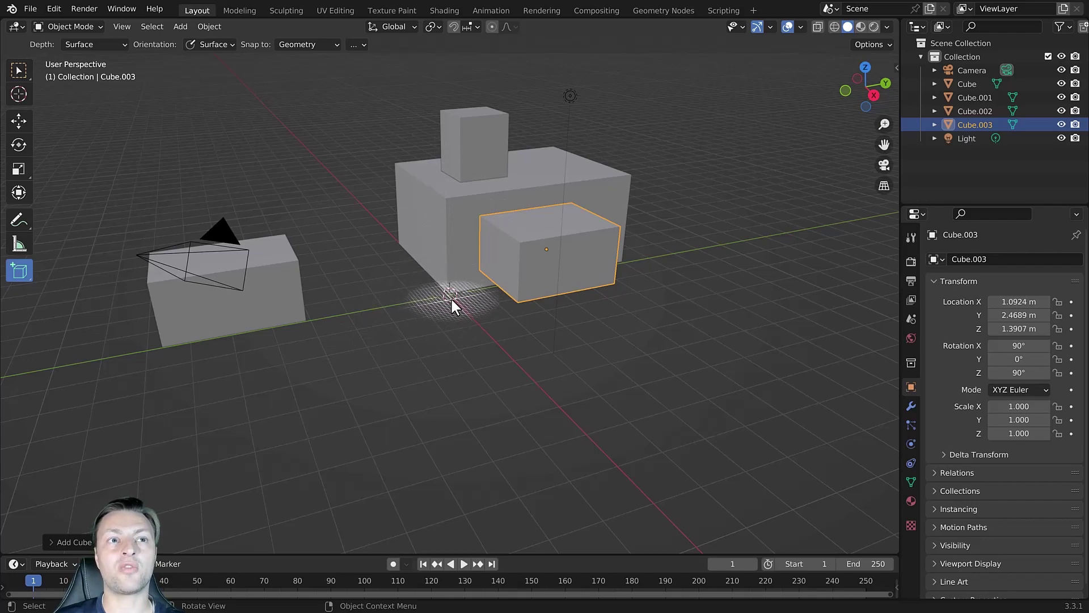
{"action": "left_click_drag", "start_coordinate": [338, 353], "coordinate": [492, 385]}
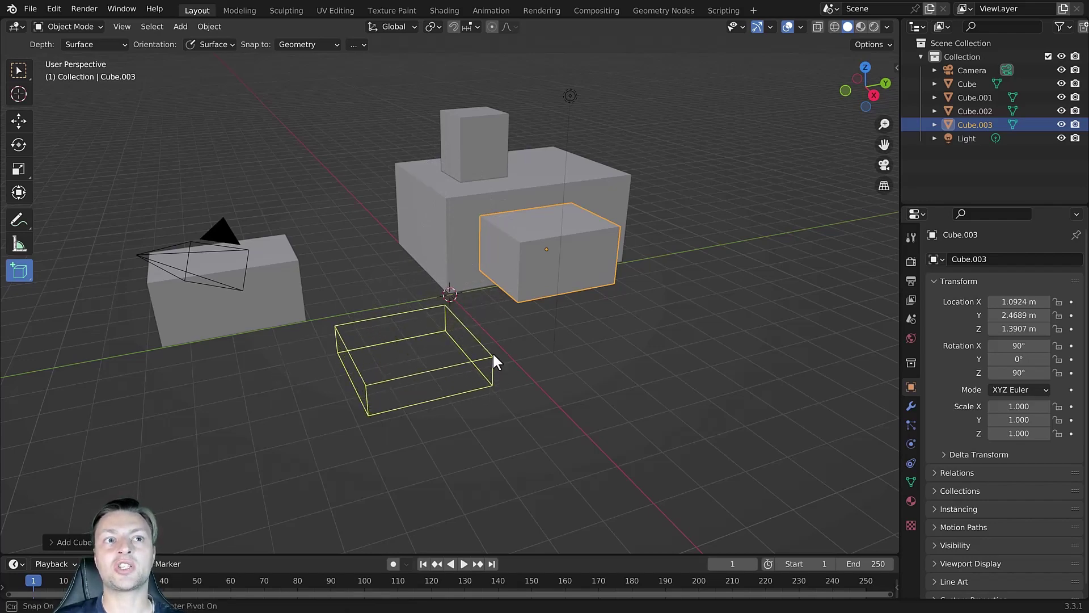
{"action": "left_click", "coordinate": [497, 332]}
{"action": "middle_click_drag", "start_coordinate": [426, 373], "coordinate": [431, 286]}
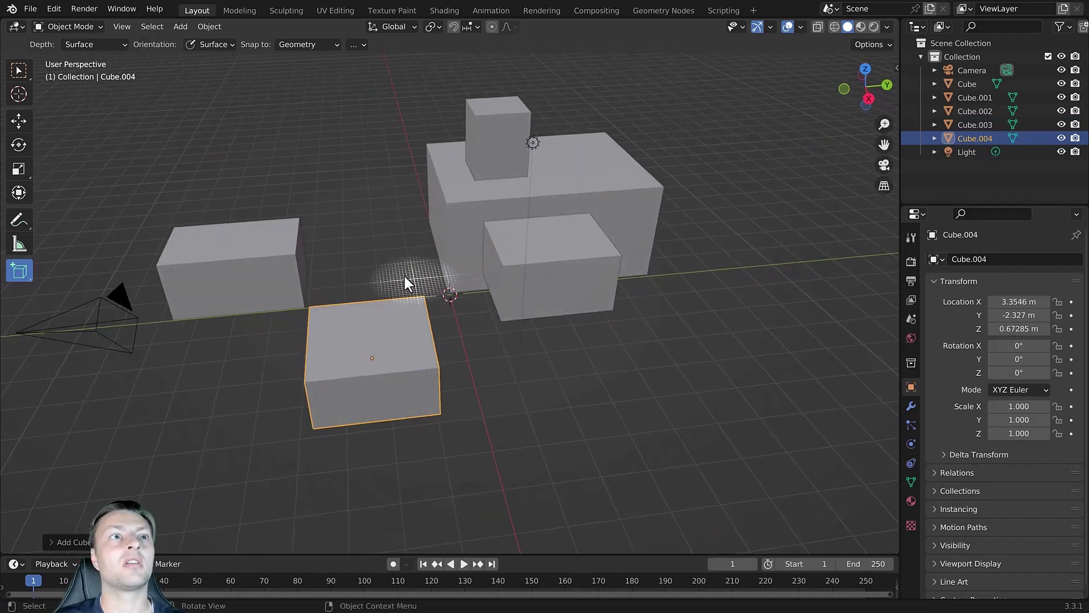
Set the Add Cube tool's placement depth to Cursor Plane.
{"action": "left_click", "coordinate": [96, 44]}
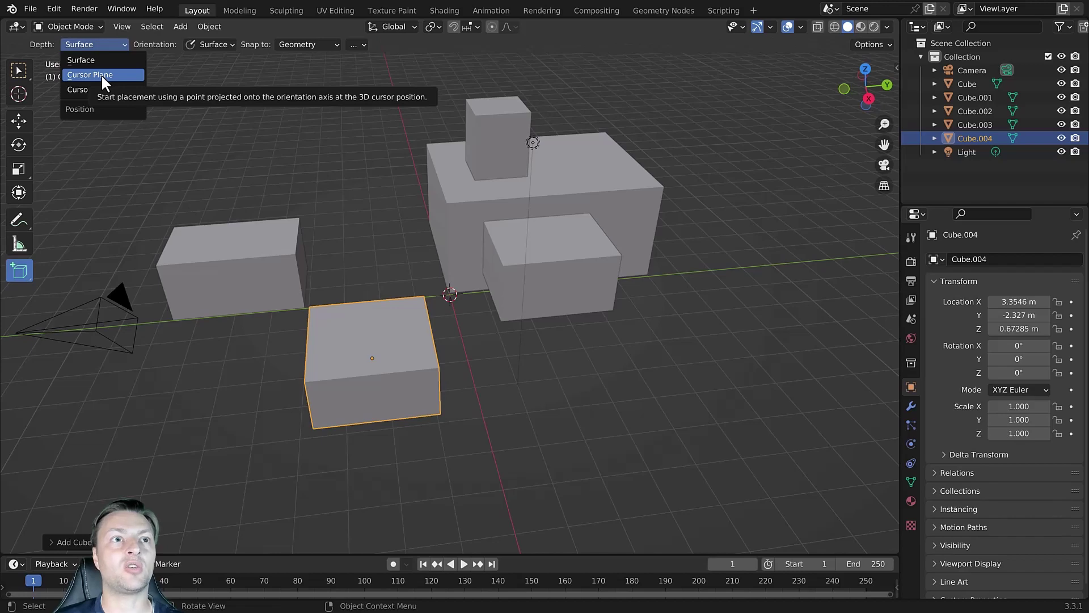
{"action": "left_click", "coordinate": [102, 77]}
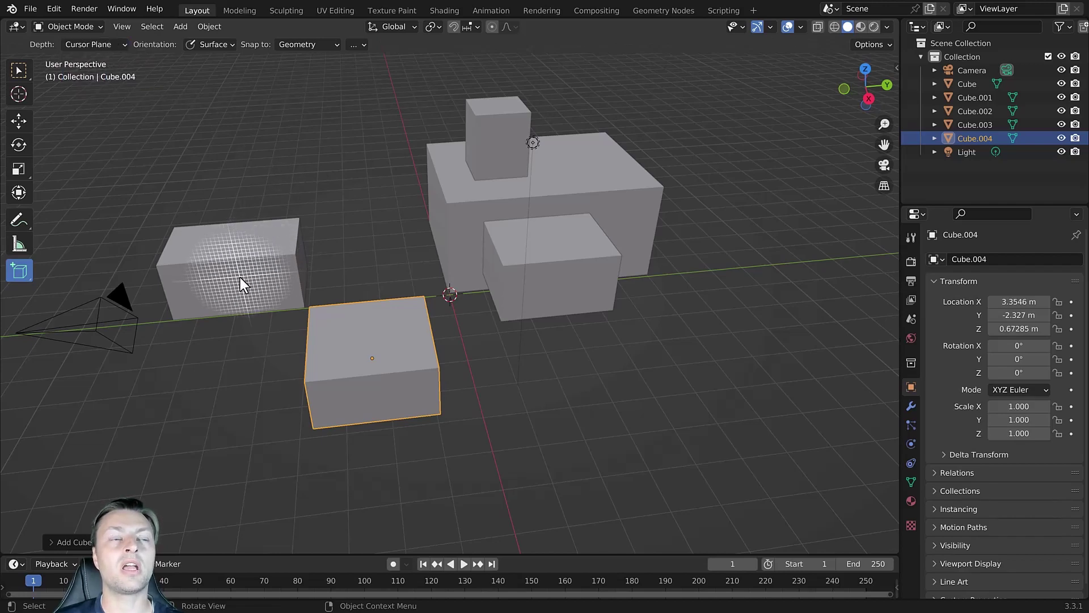
Try drawing a box next to the 3D cursor, centred at about X -1.3, Y -0.11, Z 0.84 m, and undo it.
{"action": "middle_click_drag", "start_coordinate": [331, 261], "coordinate": [388, 259]}
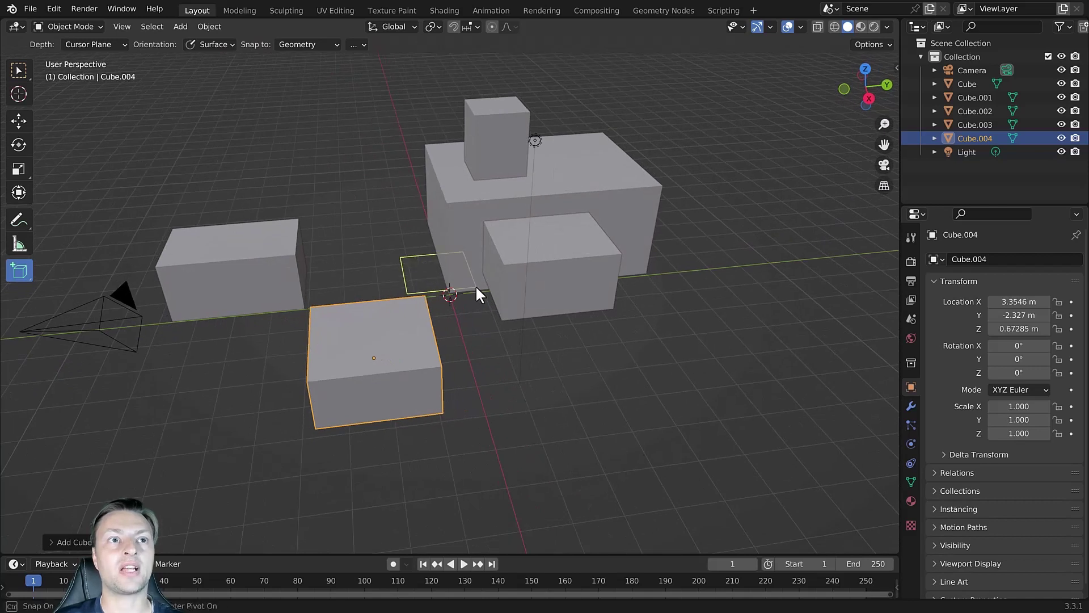
{"action": "left_click_drag", "start_coordinate": [479, 286], "coordinate": [481, 285]}
{"action": "left_click", "coordinate": [475, 240]}
{"action": "middle_click_drag", "start_coordinate": [474, 239], "coordinate": [476, 214]}
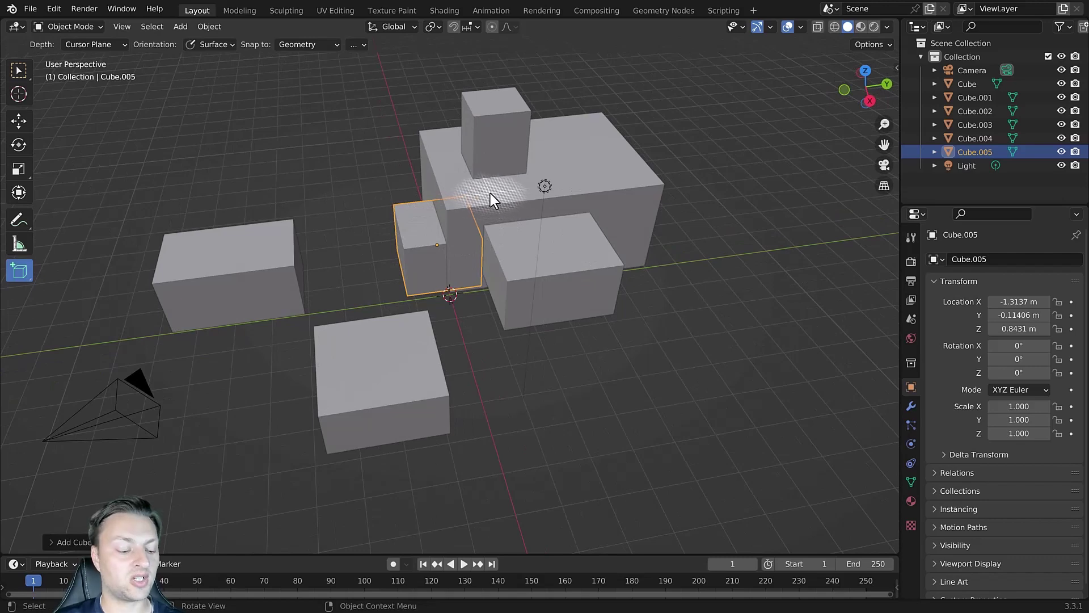
{"action": "key", "text": "ctrl+z"}
Draw two flat test boxes near the large box's positive Y end using the cursor plane depth.
{"action": "middle_click_drag", "start_coordinate": [561, 183], "coordinate": [479, 165]}
{"action": "left_click_drag", "start_coordinate": [602, 324], "coordinate": [651, 365]}
{"action": "left_click", "coordinate": [574, 375]}
{"action": "mouse_move", "coordinate": [574, 375]}
{"action": "middle_mouse_down"}
{"action": "mouse_move", "coordinate": [537, 312]}
{"action": "mouse_move", "coordinate": [628, 340]}
{"action": "mouse_move", "coordinate": [678, 341]}
{"action": "mouse_move", "coordinate": [583, 321]}
{"action": "mouse_move", "coordinate": [562, 332]}
{"action": "middle_mouse_up"}
{"action": "left_click_drag", "start_coordinate": [548, 237], "coordinate": [601, 265]}
{"action": "left_click", "coordinate": [492, 291]}
Draw two upright test boxes aligned to the cursor plane, the last one centred at about X -17, Y 15, Z 1.2 m.
{"action": "middle_click_drag", "start_coordinate": [491, 290], "coordinate": [536, 203]}
{"action": "left_click_drag", "start_coordinate": [554, 173], "coordinate": [553, 125]}
{"action": "left_click", "coordinate": [553, 125]}
{"action": "mouse_move", "coordinate": [554, 125]}
{"action": "middle_mouse_down"}
{"action": "mouse_move", "coordinate": [455, 220]}
{"action": "mouse_move", "coordinate": [403, 236]}
{"action": "mouse_move", "coordinate": [488, 198]}
{"action": "middle_mouse_up"}
{"action": "left_click_drag", "start_coordinate": [540, 188], "coordinate": [537, 158]}
{"action": "left_click", "coordinate": [545, 173]}
{"action": "middle_click_drag", "start_coordinate": [546, 173], "coordinate": [482, 186]}
{"action": "middle_click_drag", "start_coordinate": [577, 189], "coordinate": [580, 332]}
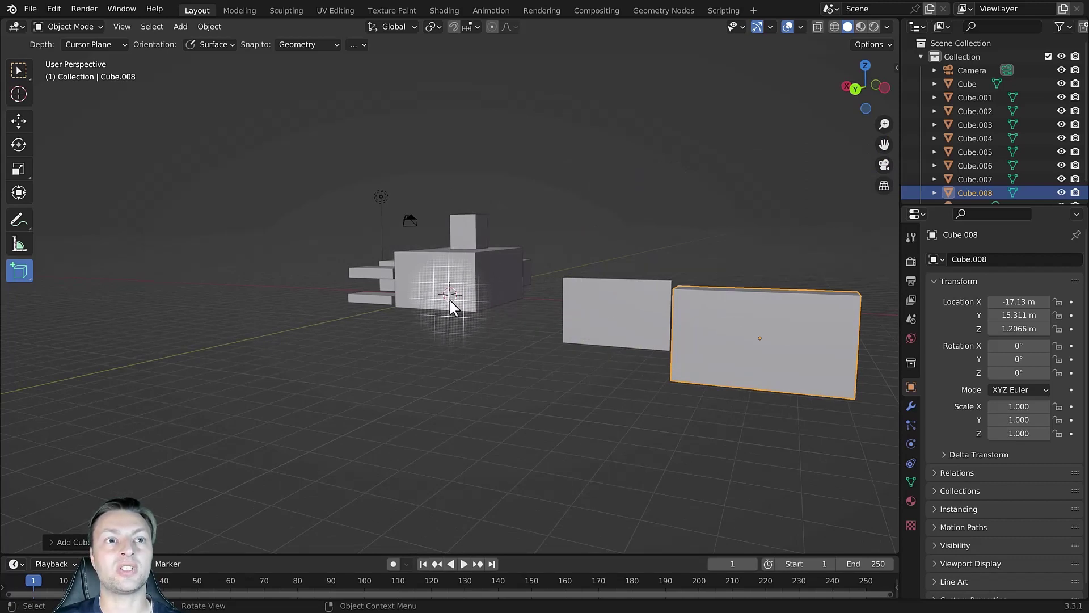
{"action": "middle_click_drag", "start_coordinate": [448, 294], "coordinate": [598, 307]}
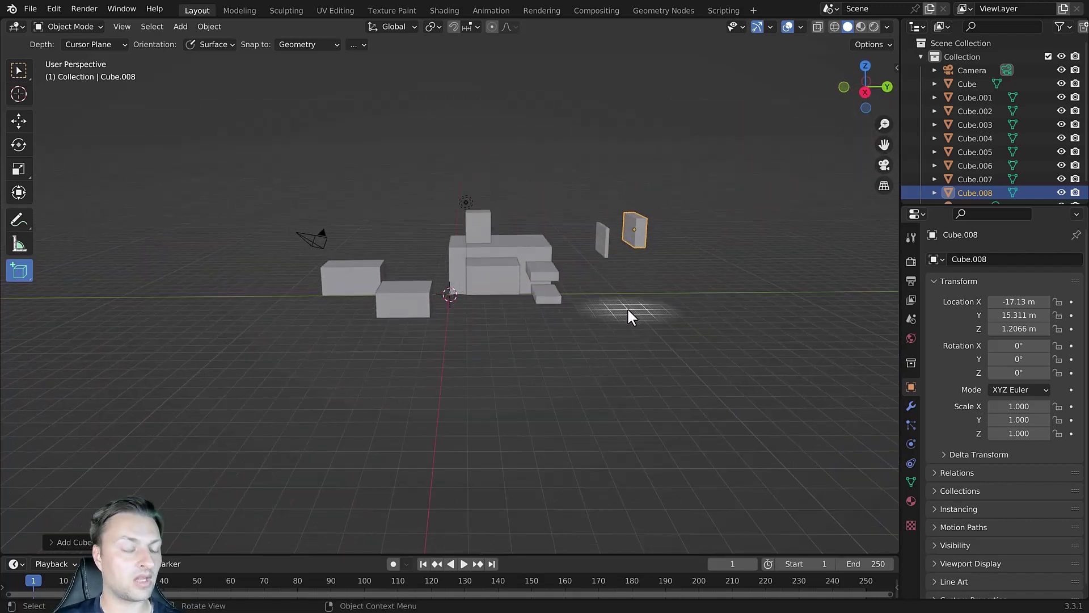
Undo the last four test boxes drawn with the cursor plane depth.
{"action": "key", "text": "ctrl+z"}
{"action": "key", "text": "ctrl+z"}
{"action": "key", "text": "ctrl+z"}
{"action": "key", "text": "ctrl+z"}
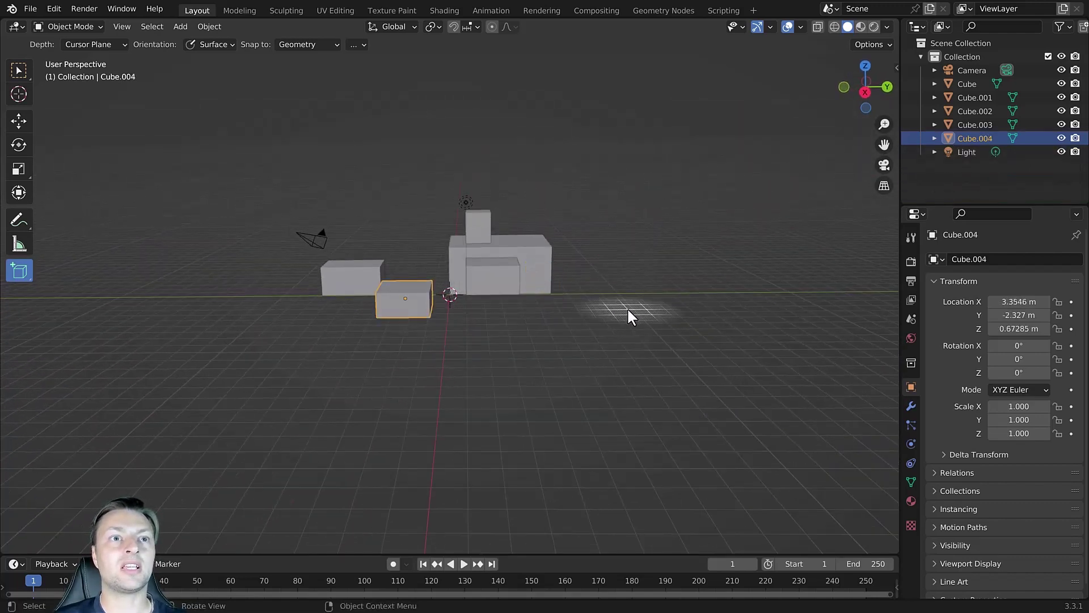
{"action": "middle_click_drag", "start_coordinate": [453, 272], "coordinate": [487, 274]}
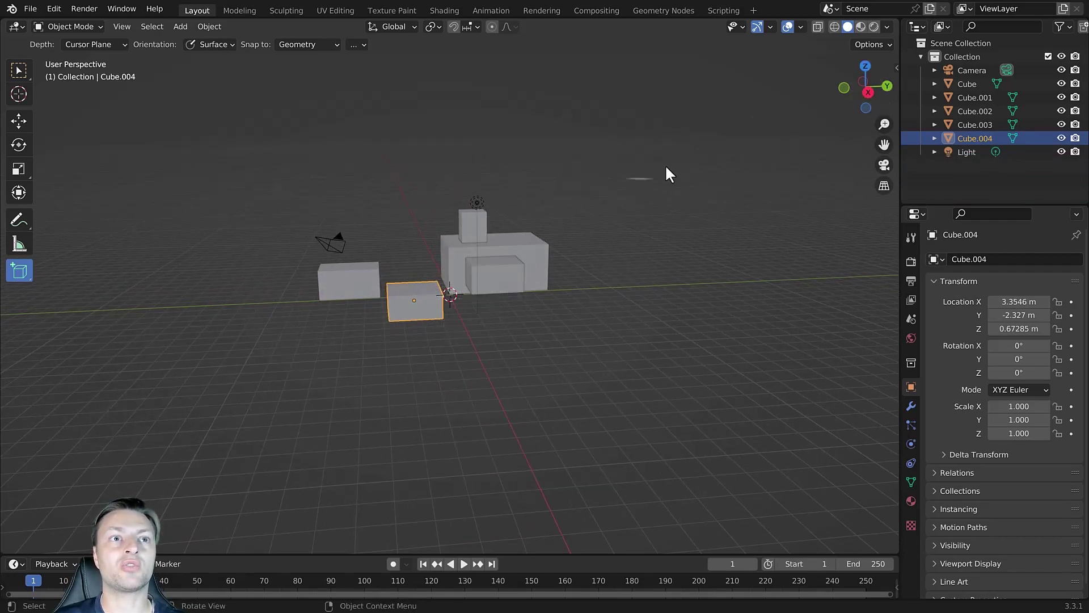
Show the 3D cursor's location settings and raise the cursor to Z 8.1 m.
{"action": "left_click", "coordinate": [897, 67]}
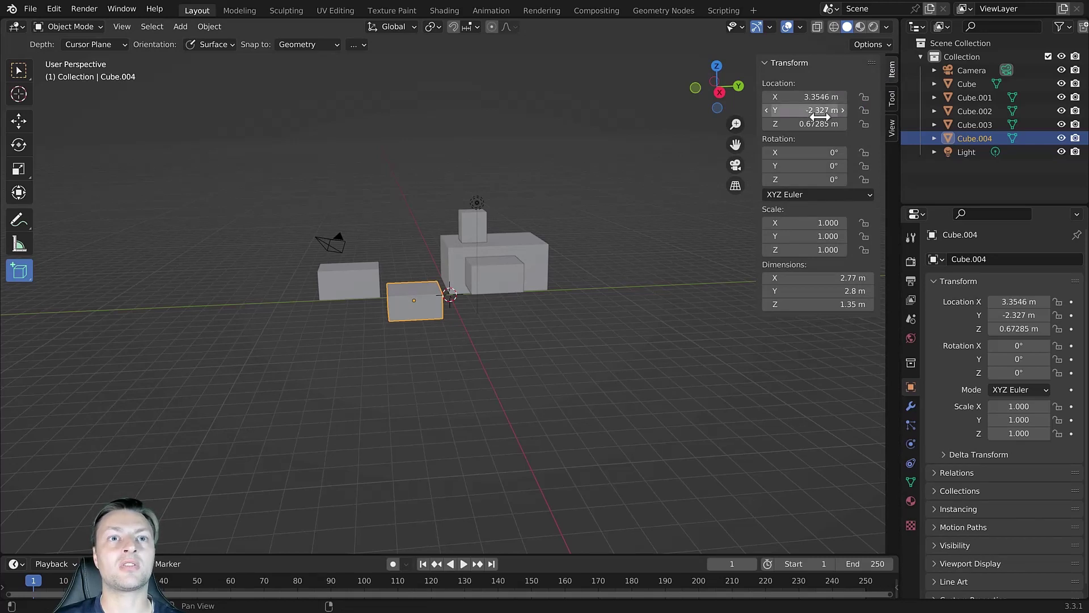
{"action": "left_click", "coordinate": [893, 98]}
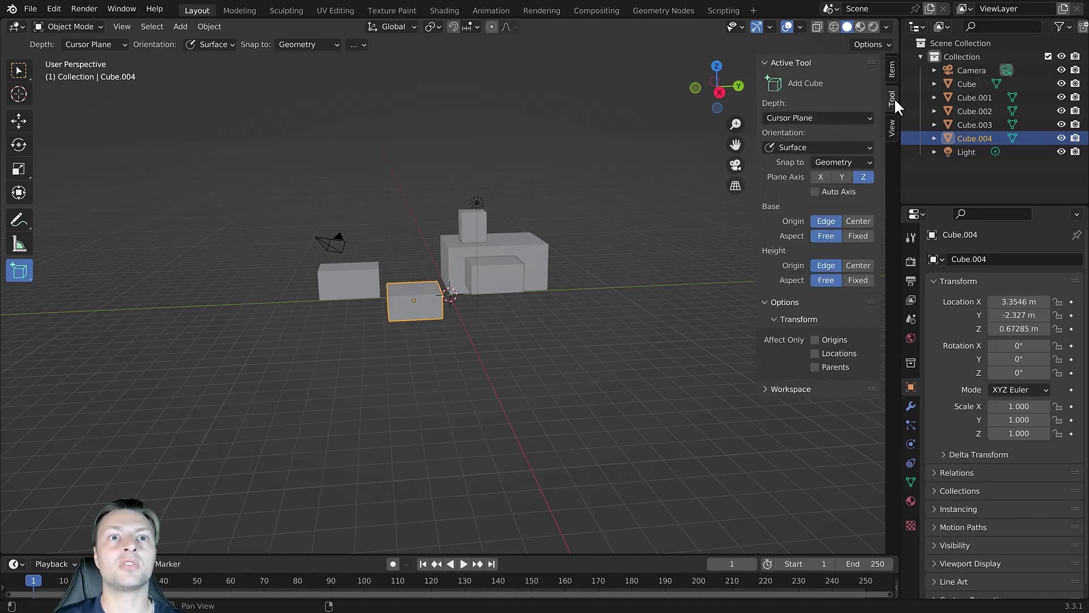
{"action": "left_click", "coordinate": [893, 126]}
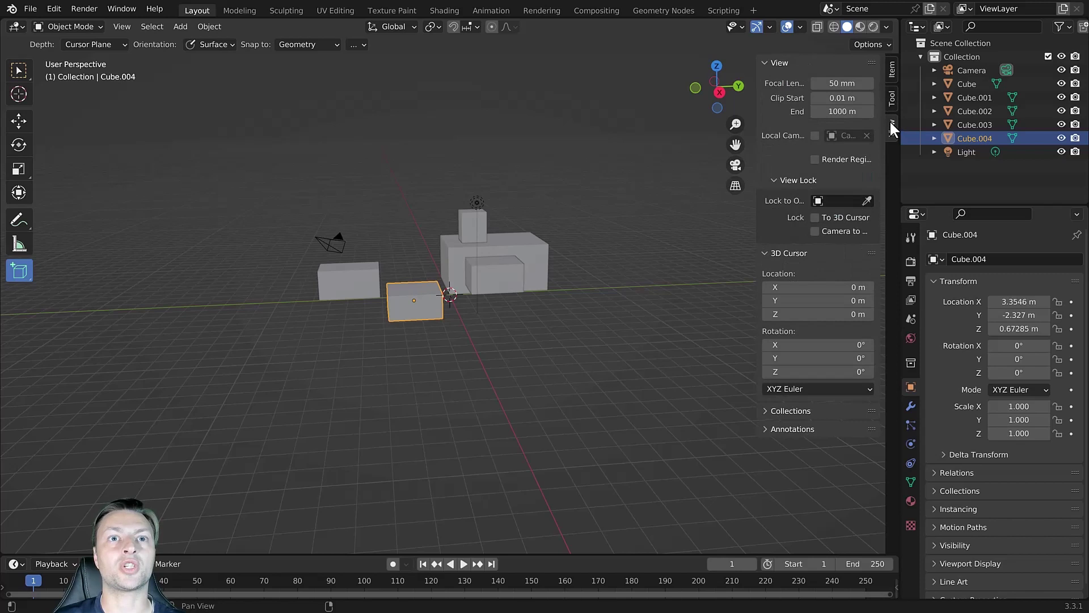
{"action": "left_click_drag", "start_coordinate": [817, 314], "coordinate": [925, 313]}
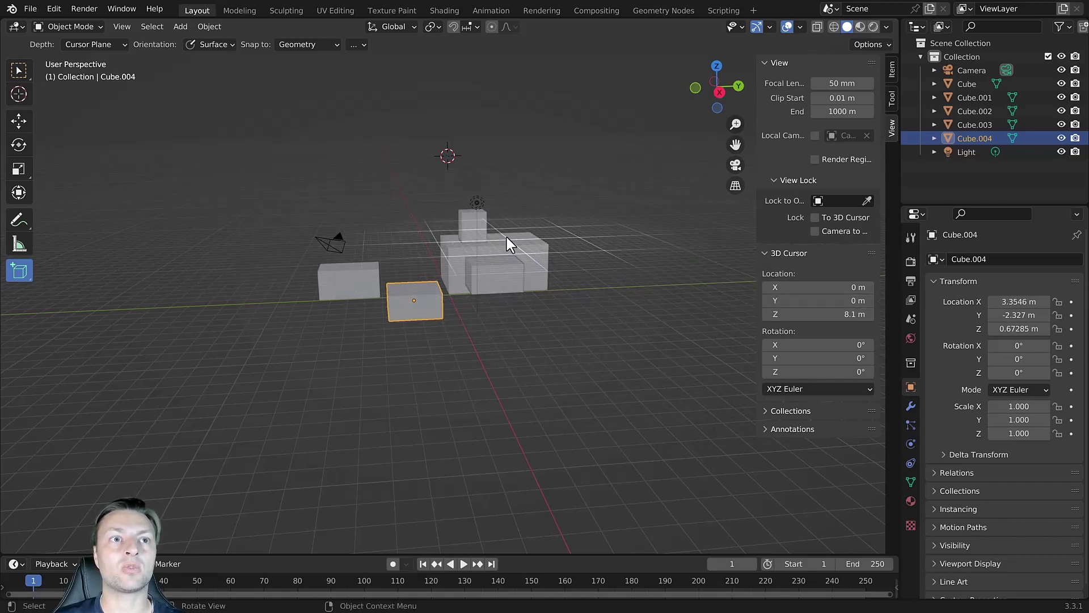
Draw a floating box on the raised cursor plane, centred at about X 2.9, Y 2.7, Z 9.5 m.
{"action": "middle_click_drag", "start_coordinate": [419, 182], "coordinate": [351, 184]}
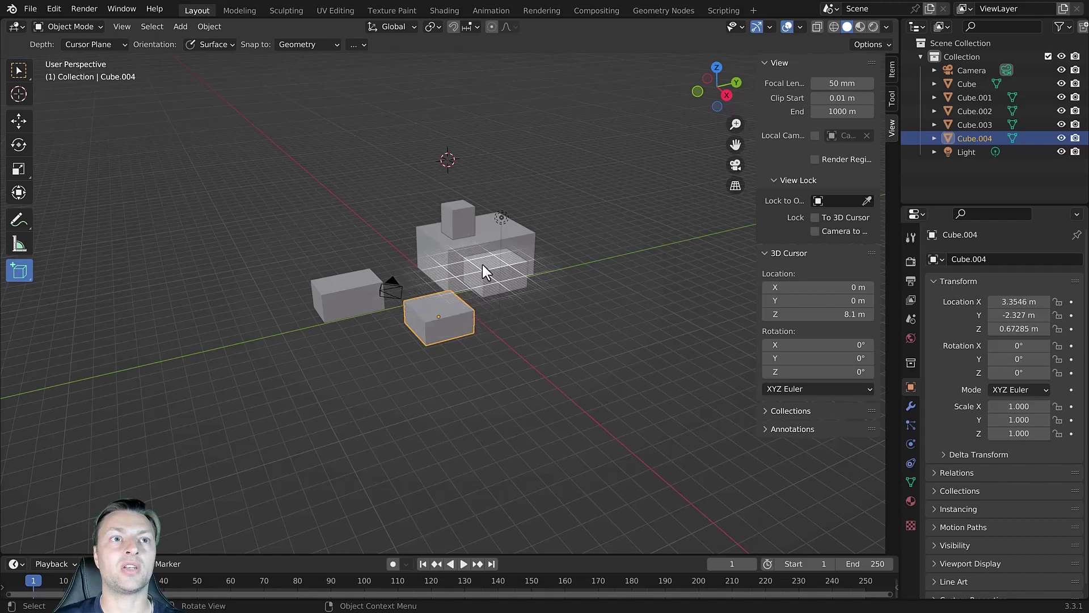
{"action": "left_click_drag", "start_coordinate": [529, 151], "coordinate": [506, 176]}
{"action": "left_click", "coordinate": [519, 126]}
Set the Add Cube depth to Cursor View and draw a box centred at about X -2, Y -4.9, Z 11.5 m.
{"action": "middle_click_drag", "start_coordinate": [540, 163], "coordinate": [534, 131]}
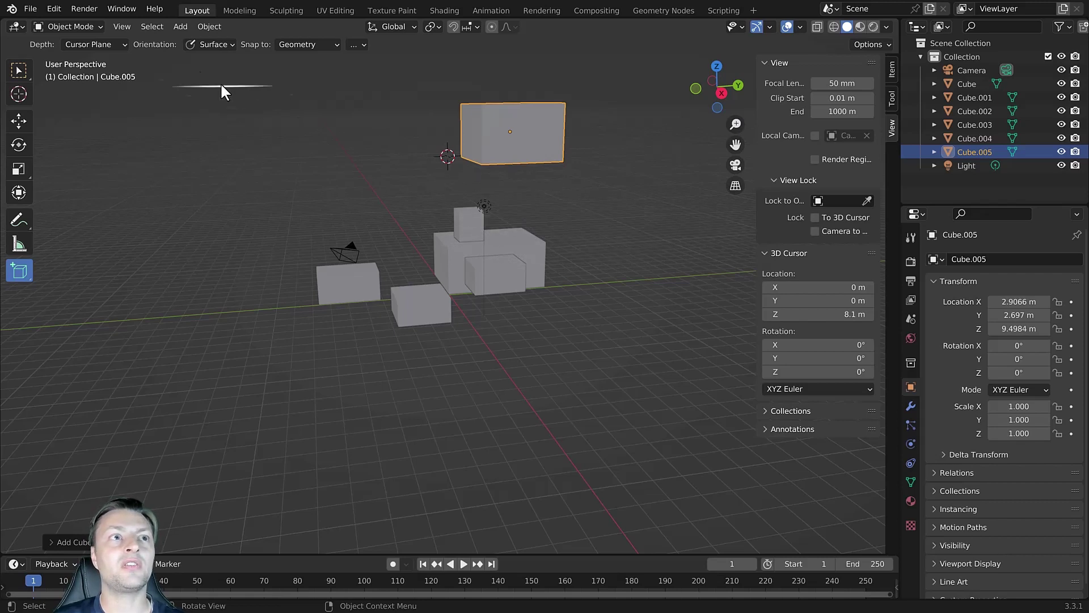
{"action": "left_click", "coordinate": [106, 44]}
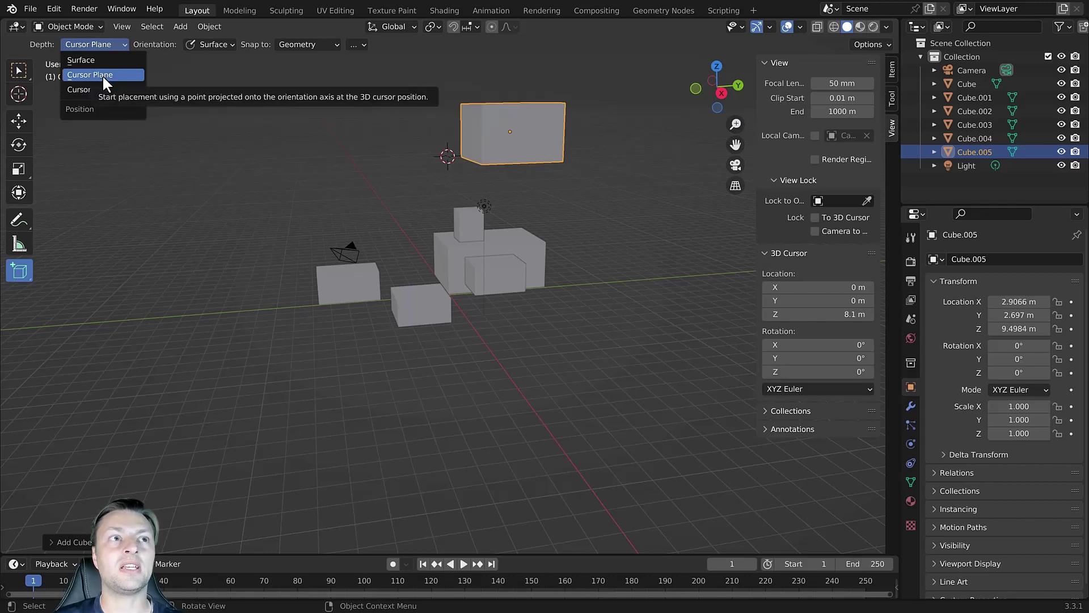
{"action": "left_click", "coordinate": [107, 89]}
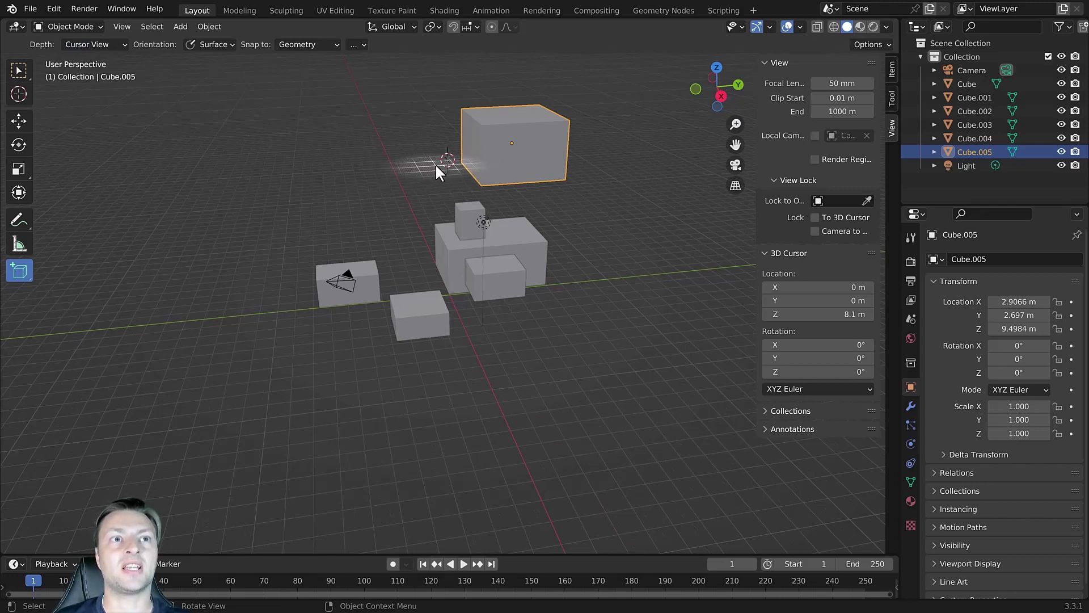
{"action": "middle_click_drag", "start_coordinate": [463, 165], "coordinate": [398, 177]}
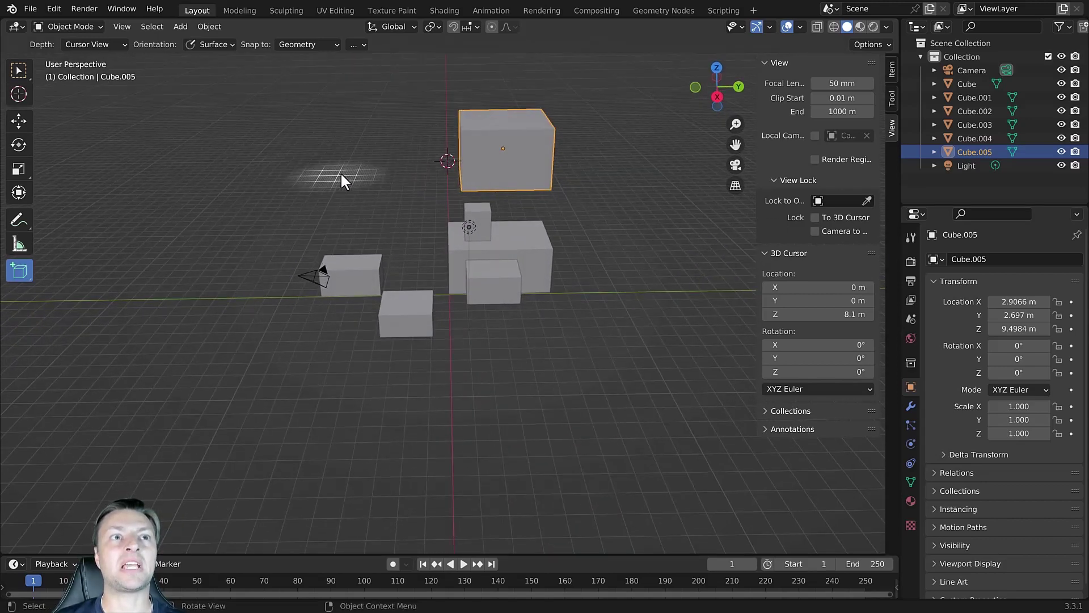
{"action": "mouse_move", "coordinate": [384, 160]}
{"action": "middle_mouse_down"}
{"action": "mouse_move", "coordinate": [370, 165]}
{"action": "mouse_move", "coordinate": [387, 165]}
{"action": "middle_mouse_up"}
{"action": "middle_click_drag", "start_coordinate": [461, 163], "coordinate": [499, 194]}
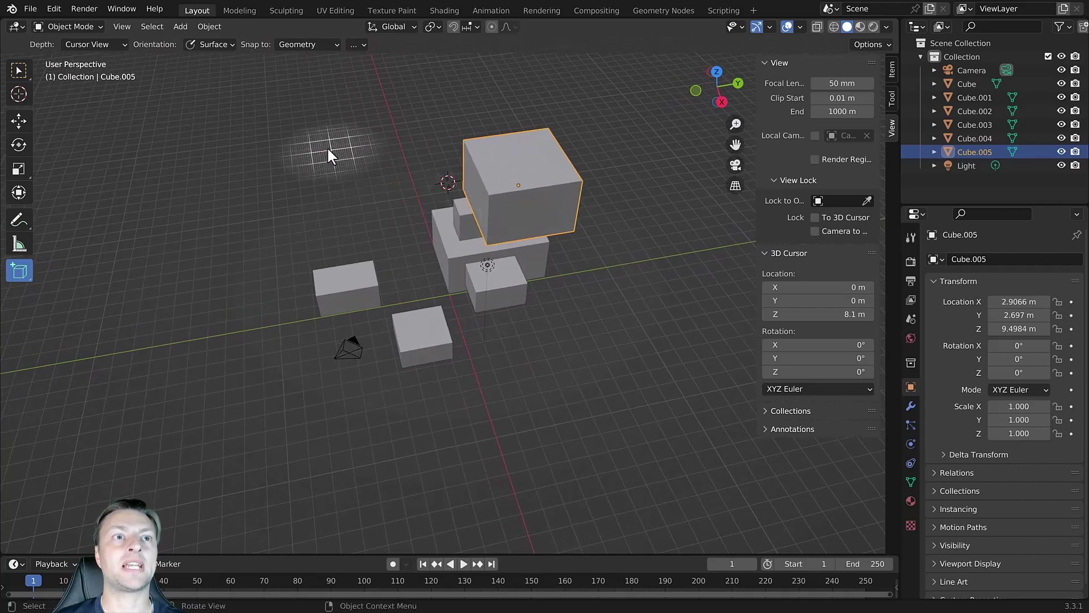
{"action": "left_click_drag", "start_coordinate": [305, 135], "coordinate": [377, 148]}
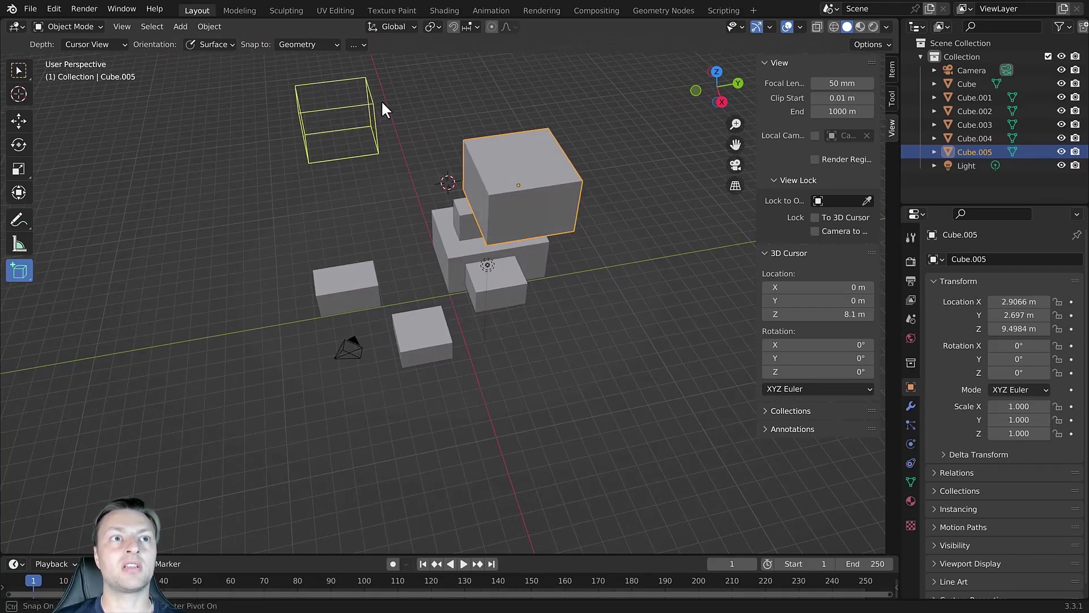
{"action": "left_click", "coordinate": [386, 89]}
Viewing the scene from below, draw another Cursor View box centred at about X -2.8, Y -3.7, Z 7.3 m.
{"action": "middle_click_drag", "start_coordinate": [396, 135], "coordinate": [392, 102]}
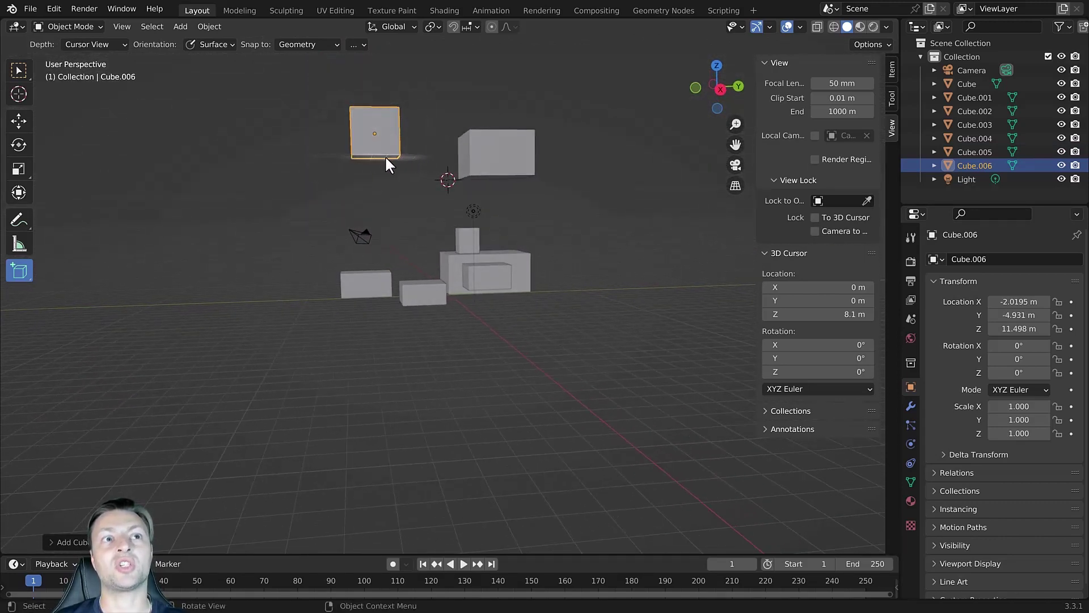
{"action": "middle_click_drag", "start_coordinate": [393, 153], "coordinate": [398, 213]}
{"action": "left_click_drag", "start_coordinate": [378, 215], "coordinate": [421, 227]}
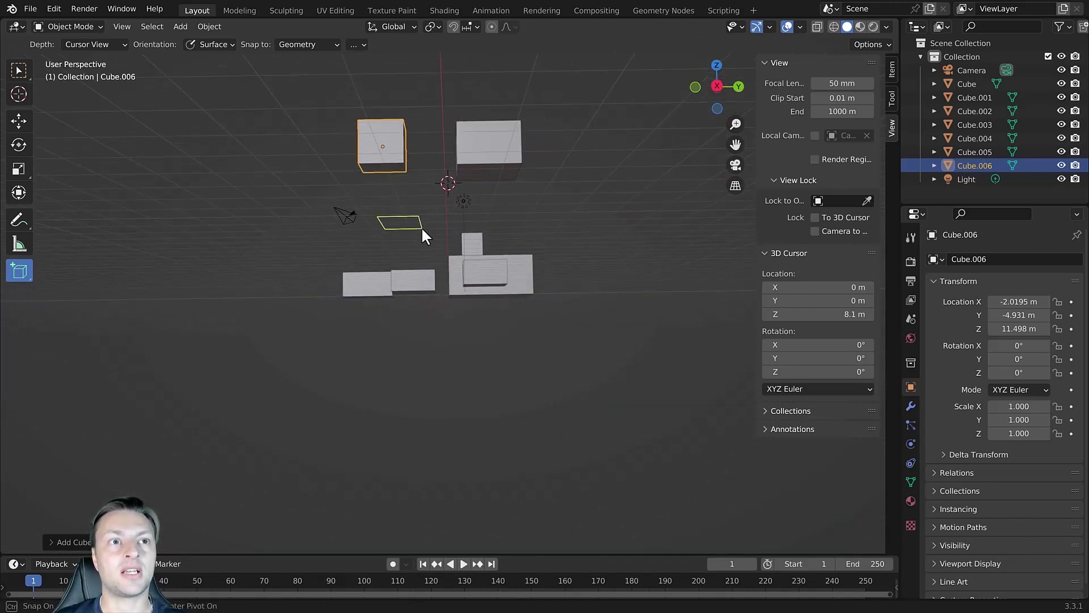
{"action": "left_click", "coordinate": [426, 191]}
Set the Add Cube depth back to Surface.
{"action": "middle_click_drag", "start_coordinate": [427, 192], "coordinate": [401, 185]}
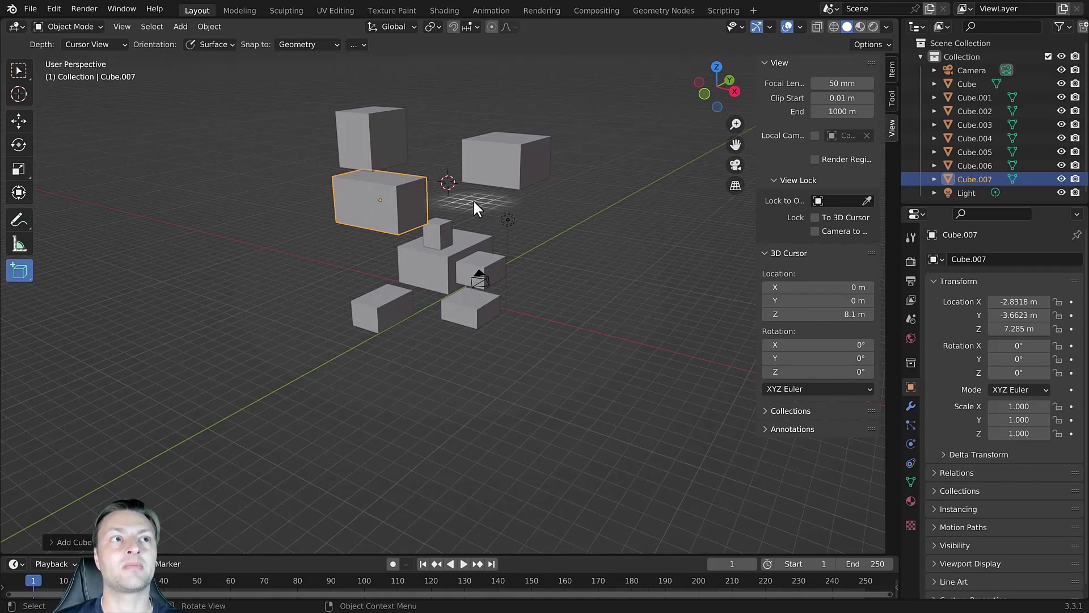
{"action": "left_click", "coordinate": [102, 43]}
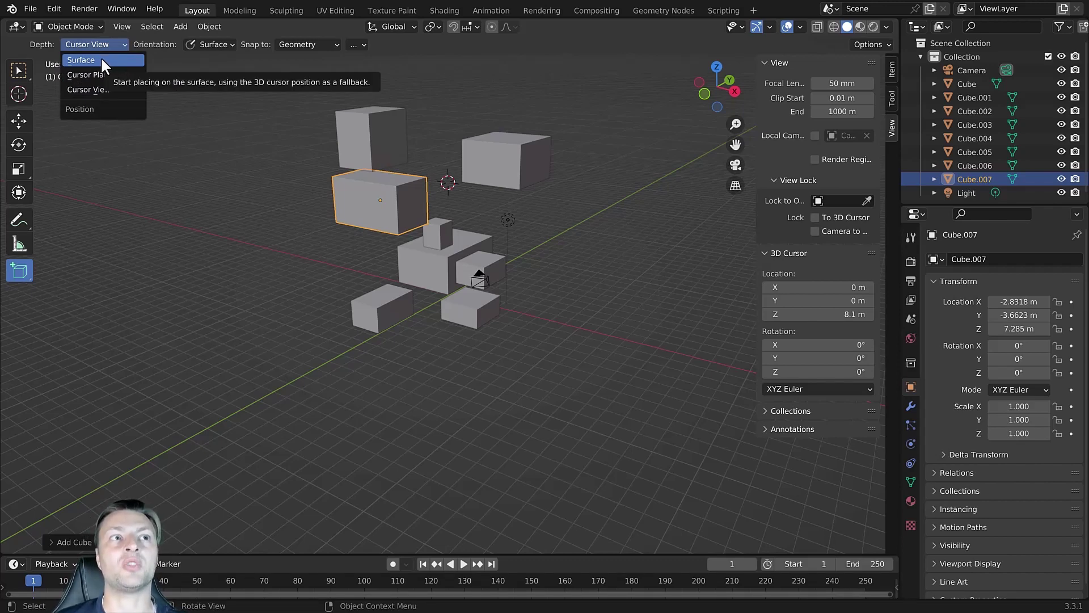
{"action": "left_click", "coordinate": [103, 62]}
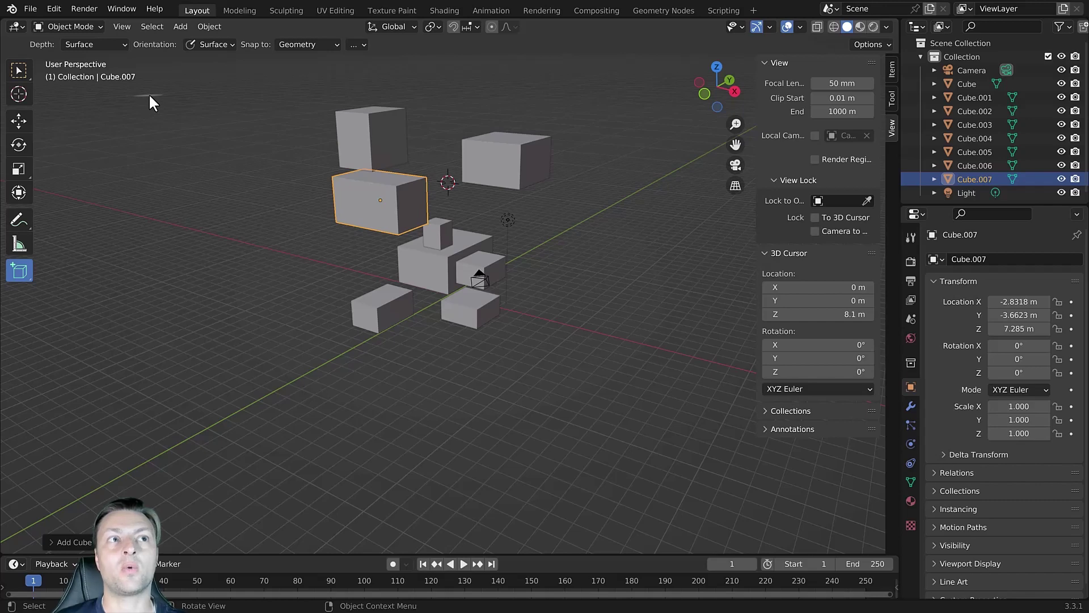
Select all the boxes together with the light and delete them, keeping the camera.
{"action": "middle_click_drag", "start_coordinate": [263, 162], "coordinate": [311, 159]}
{"action": "left_click", "coordinate": [20, 70]}
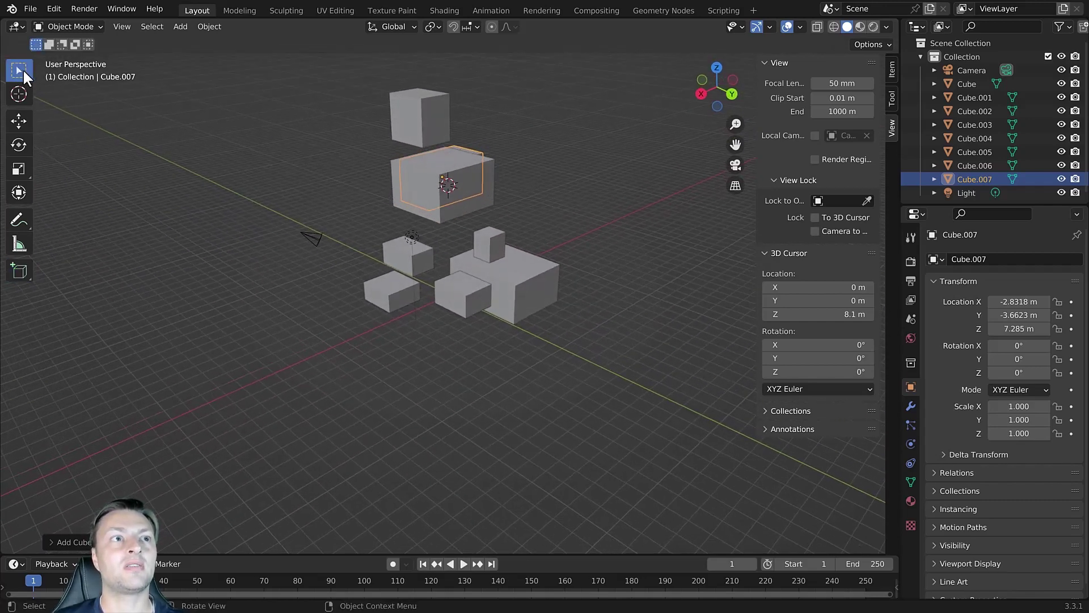
{"action": "left_click_drag", "start_coordinate": [329, 67], "coordinate": [568, 373]}
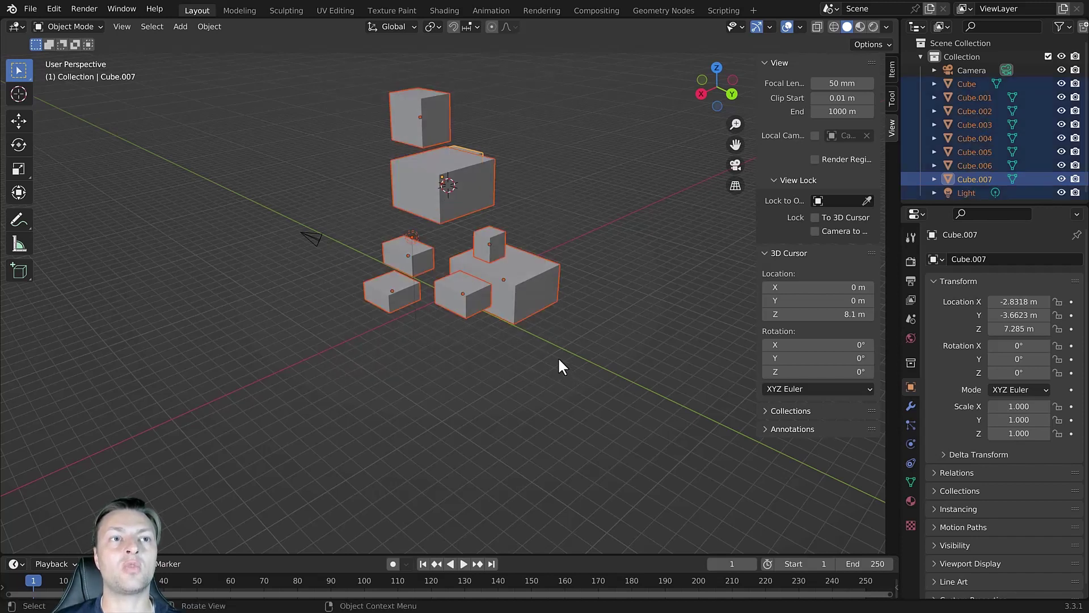
{"action": "key", "text": "x"}
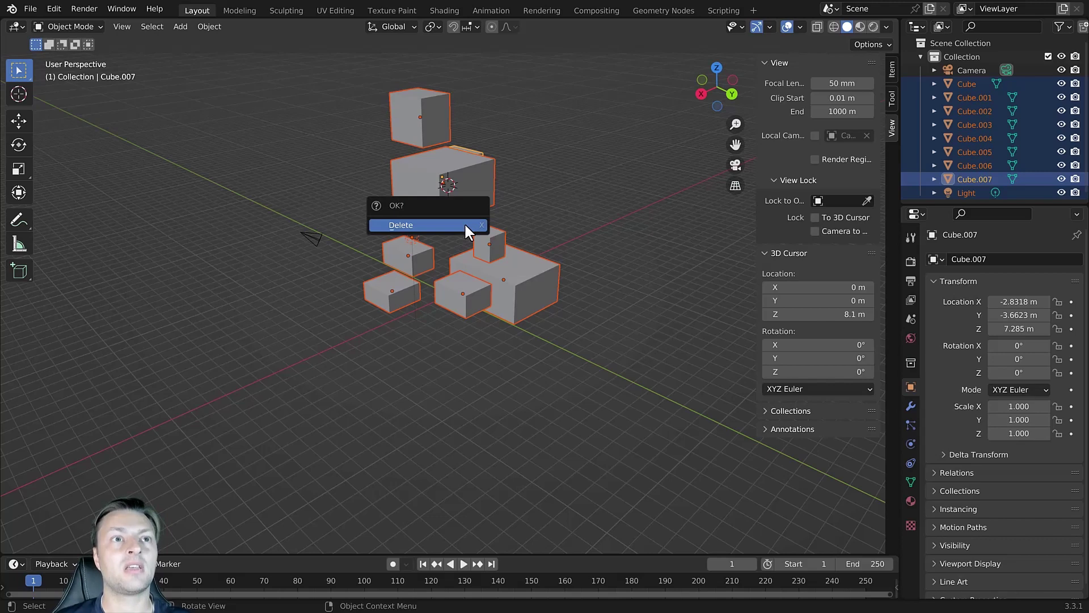
{"action": "left_click", "coordinate": [465, 224]}
Select the camera and set the 3D cursor's Z location to 0 m.
{"action": "middle_click_drag", "start_coordinate": [397, 168], "coordinate": [237, 212]}
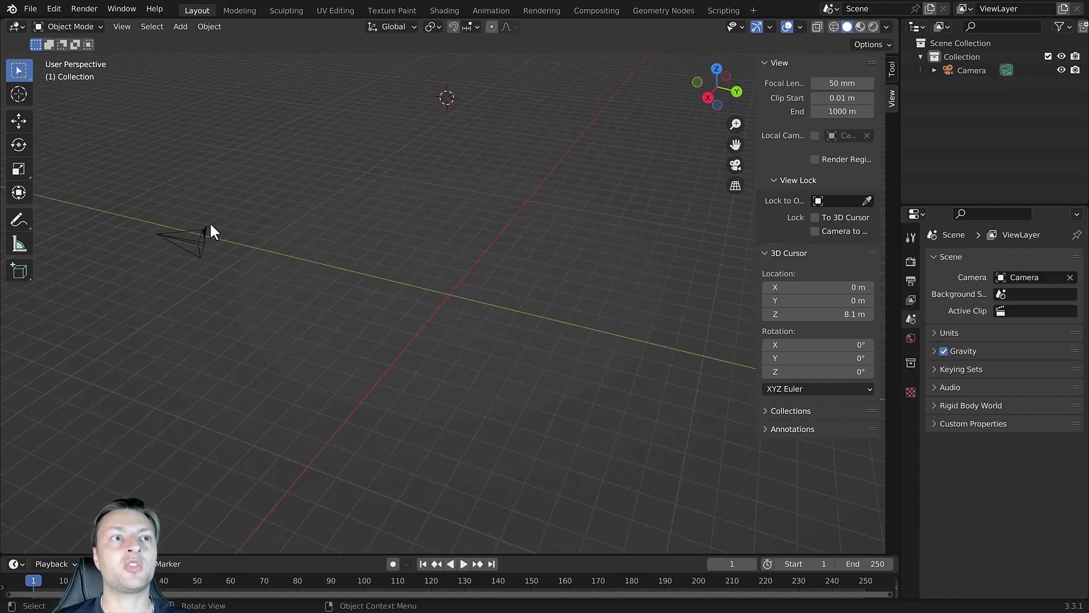
{"action": "left_click", "coordinate": [214, 239]}
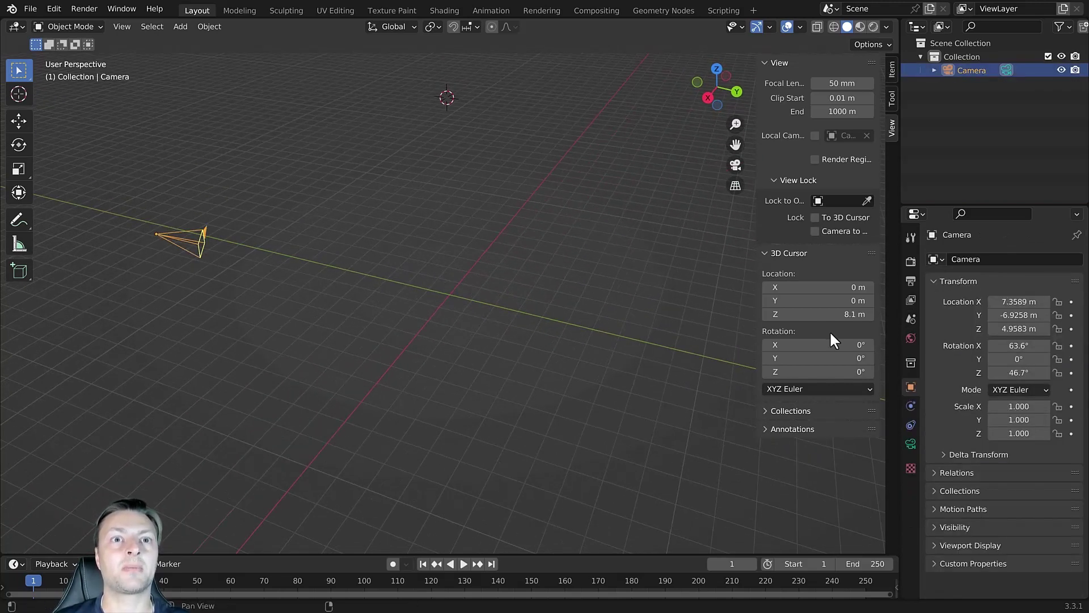
{"action": "left_click", "coordinate": [839, 314]}
{"action": "type", "text": "0"}
{"action": "key", "text": "Return"}
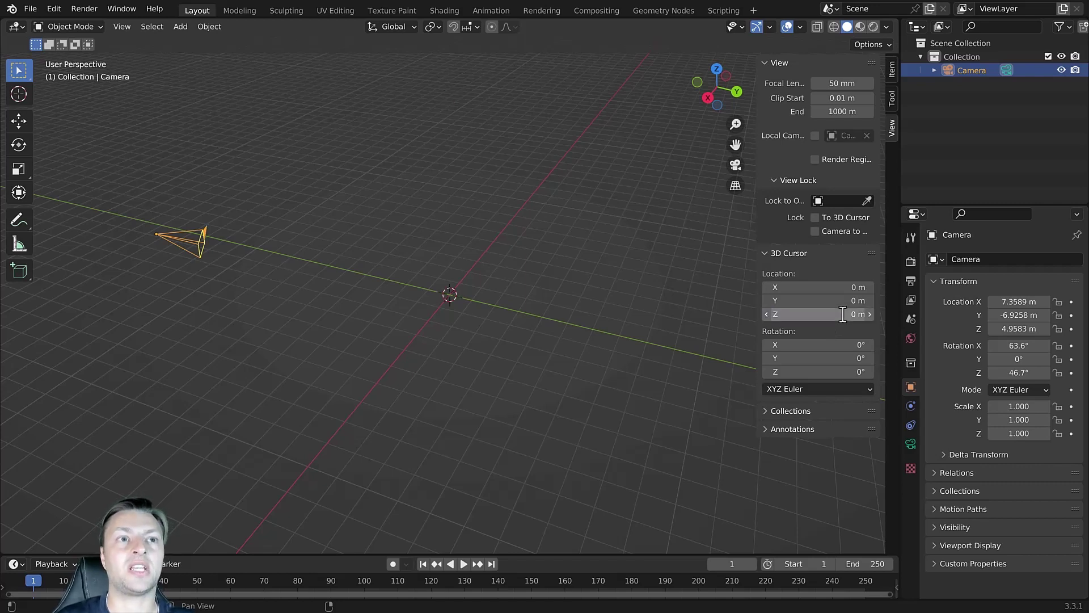
Draw a tall 32-vertex cylinder around the 3D cursor with Add Cylinder, centred at about X 0.64, Y 0.32, Z 4.4 m.
{"action": "left_click", "coordinate": [20, 271]}
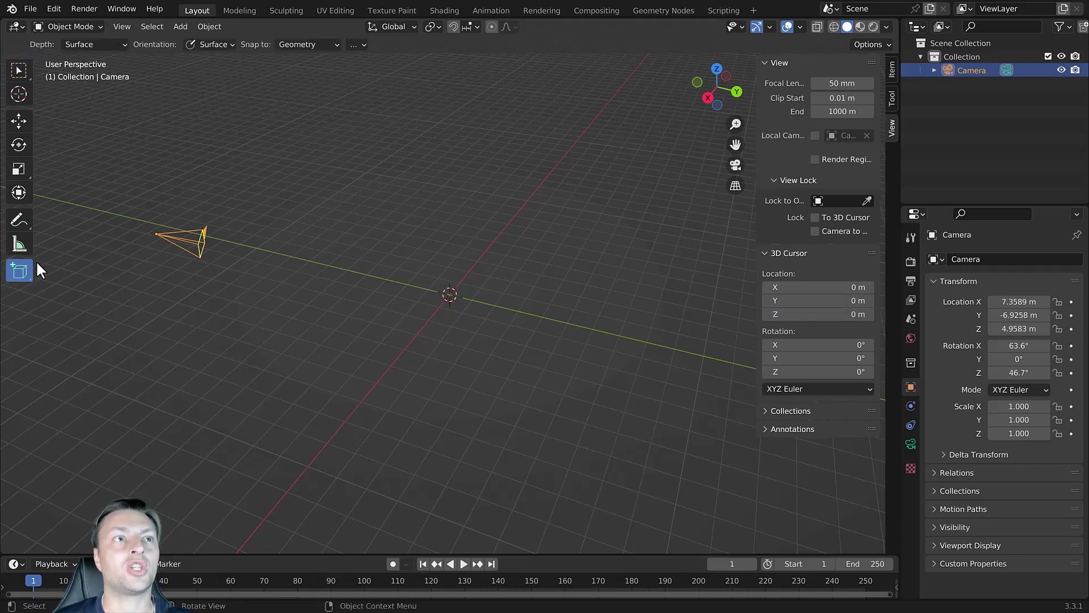
{"action": "left_click_drag", "start_coordinate": [13, 273], "coordinate": [97, 323]}
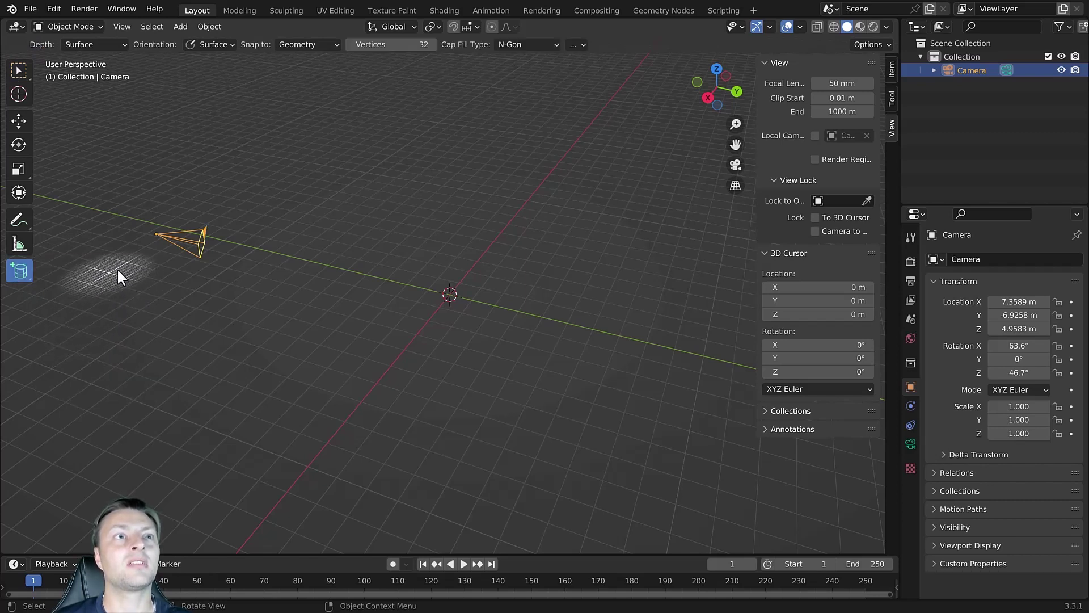
{"action": "left_click_drag", "start_coordinate": [18, 273], "coordinate": [107, 335]}
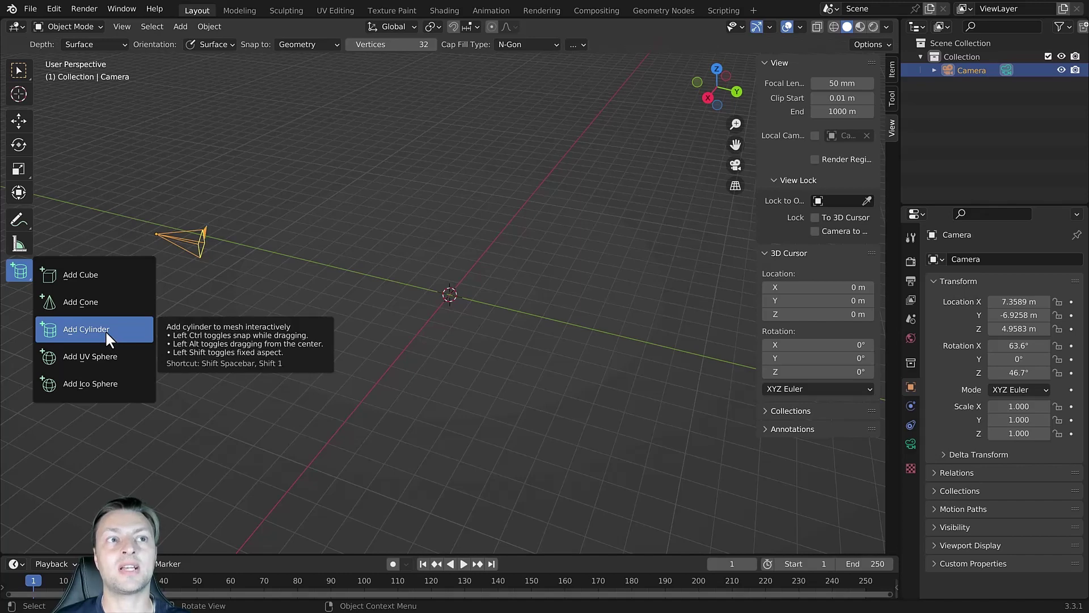
{"action": "left_click_drag", "start_coordinate": [104, 332], "coordinate": [104, 331]}
{"action": "left_click_drag", "start_coordinate": [428, 270], "coordinate": [476, 346]}
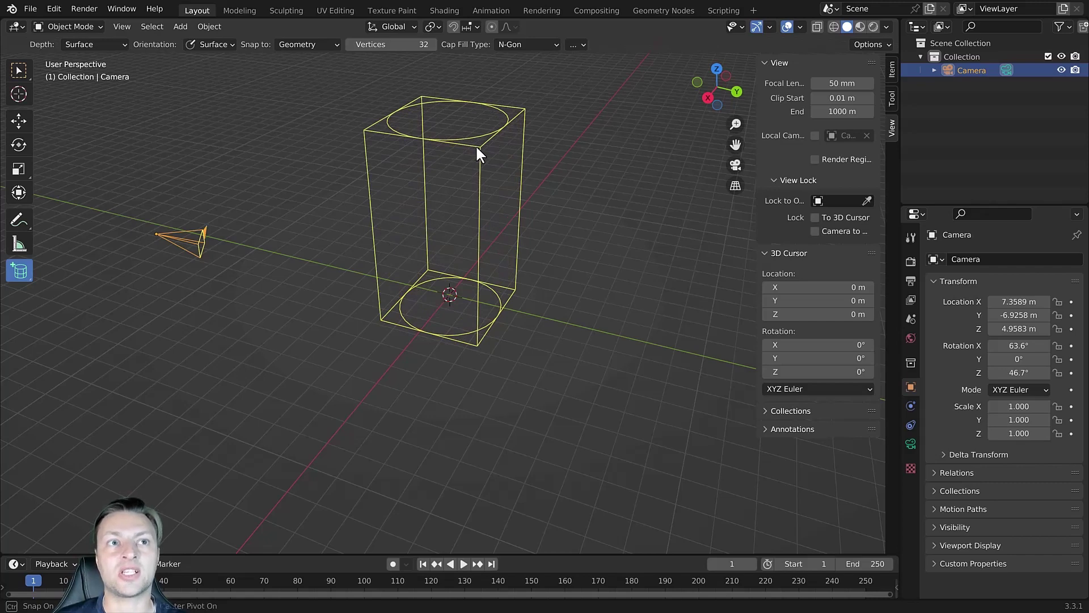
{"action": "left_click", "coordinate": [492, 107]}
Set the cylinder vertices to 6 and draw a hexagonal prism centred at about X -0.16, Y -7.9, Z 3.5 m.
{"action": "mouse_move", "coordinate": [266, 182]}
{"action": "middle_mouse_down"}
{"action": "mouse_move", "coordinate": [342, 136]}
{"action": "mouse_move", "coordinate": [358, 149]}
{"action": "mouse_move", "coordinate": [273, 180]}
{"action": "mouse_move", "coordinate": [279, 168]}
{"action": "middle_mouse_up"}
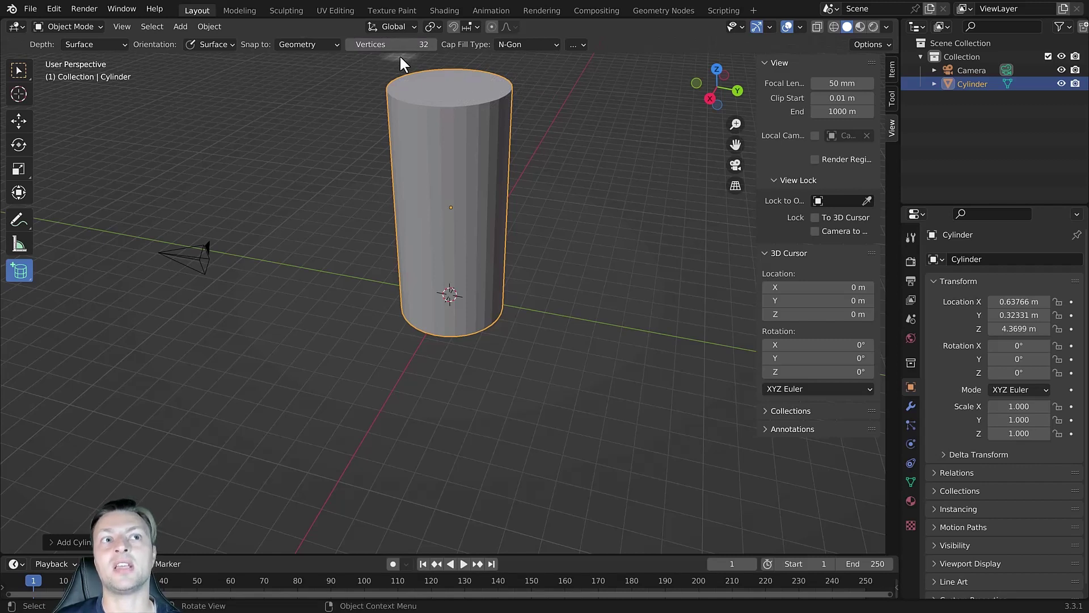
{"action": "mouse_move", "coordinate": [391, 44]}
{"action": "left_mouse_down"}
{"action": "mouse_move", "coordinate": [431, 44]}
{"action": "mouse_move", "coordinate": [397, 44]}
{"action": "left_mouse_up"}
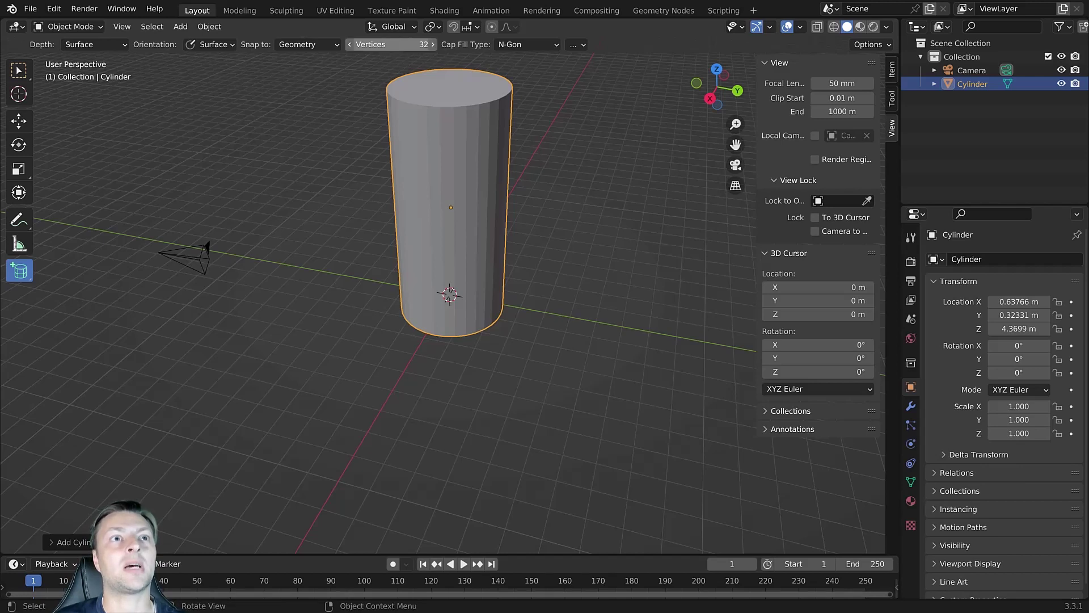
{"action": "left_click", "coordinate": [420, 48]}
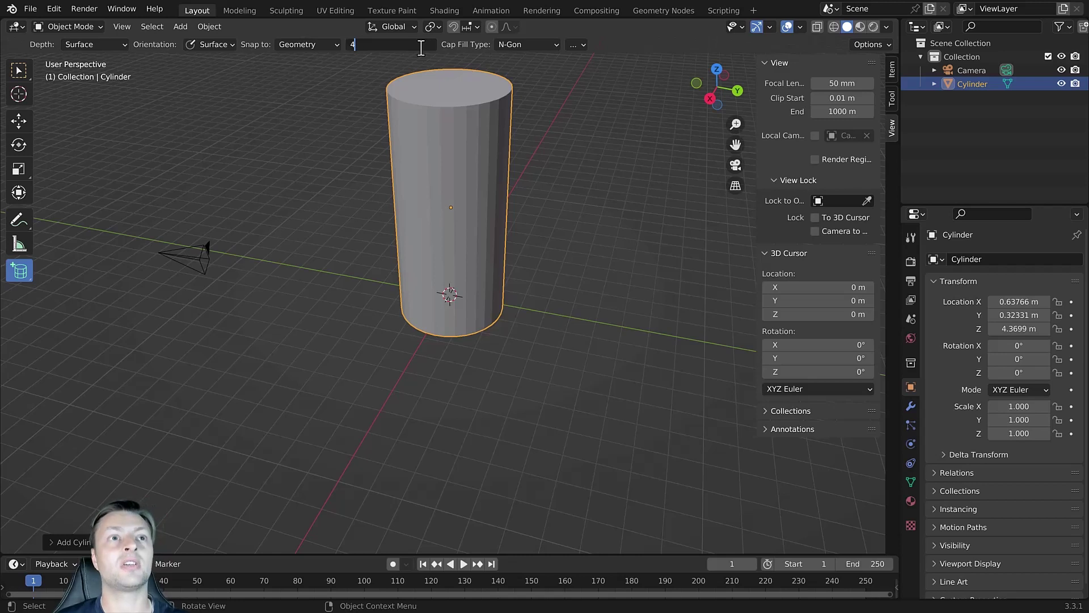
{"action": "key", "text": "Return"}
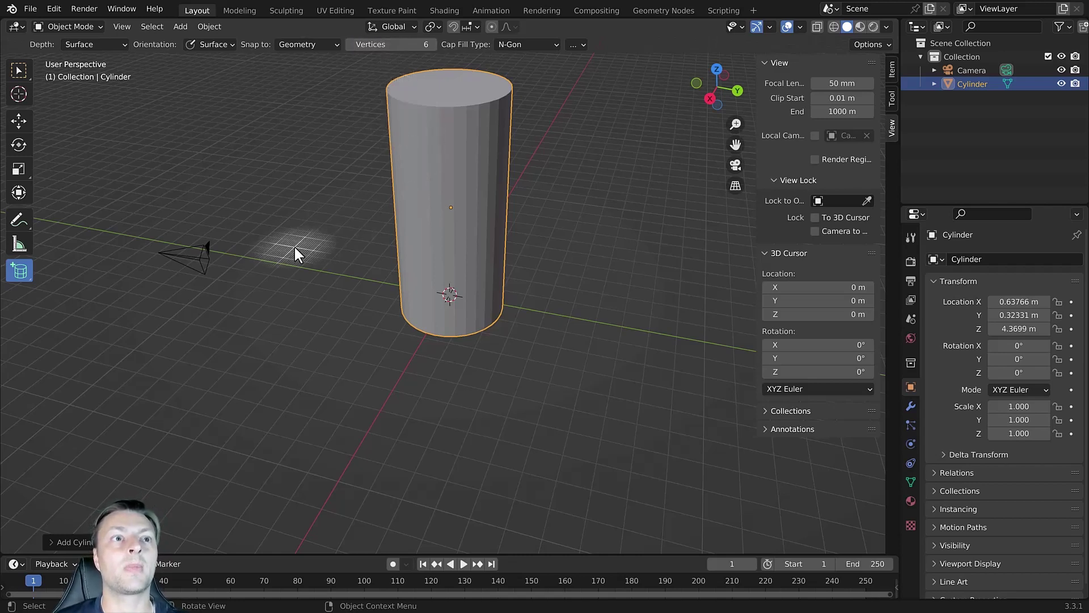
{"action": "left_click_drag", "start_coordinate": [265, 241], "coordinate": [313, 285]}
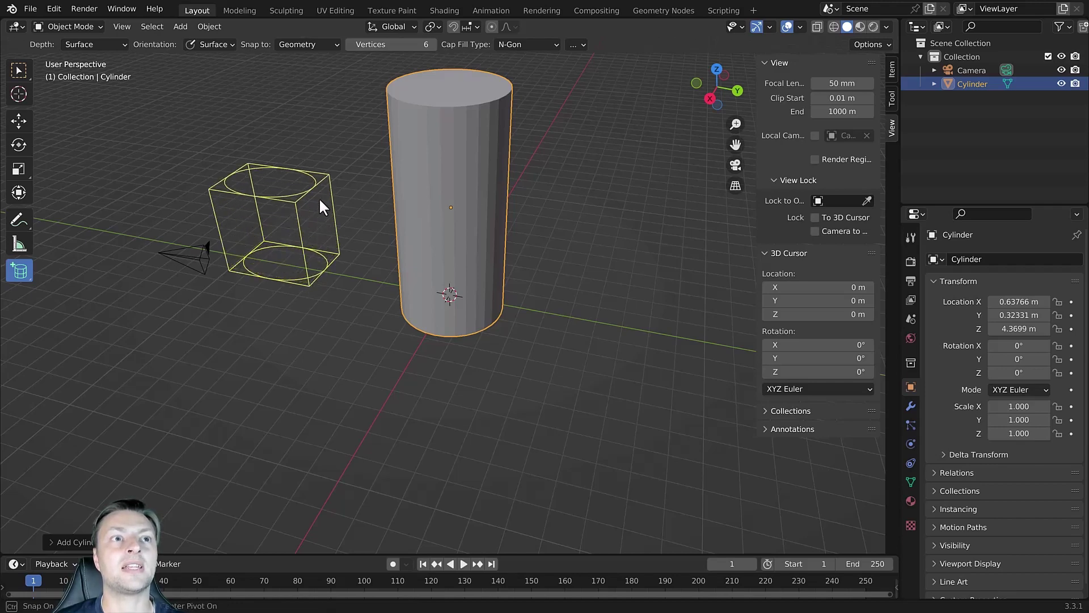
{"action": "left_click", "coordinate": [310, 121]}
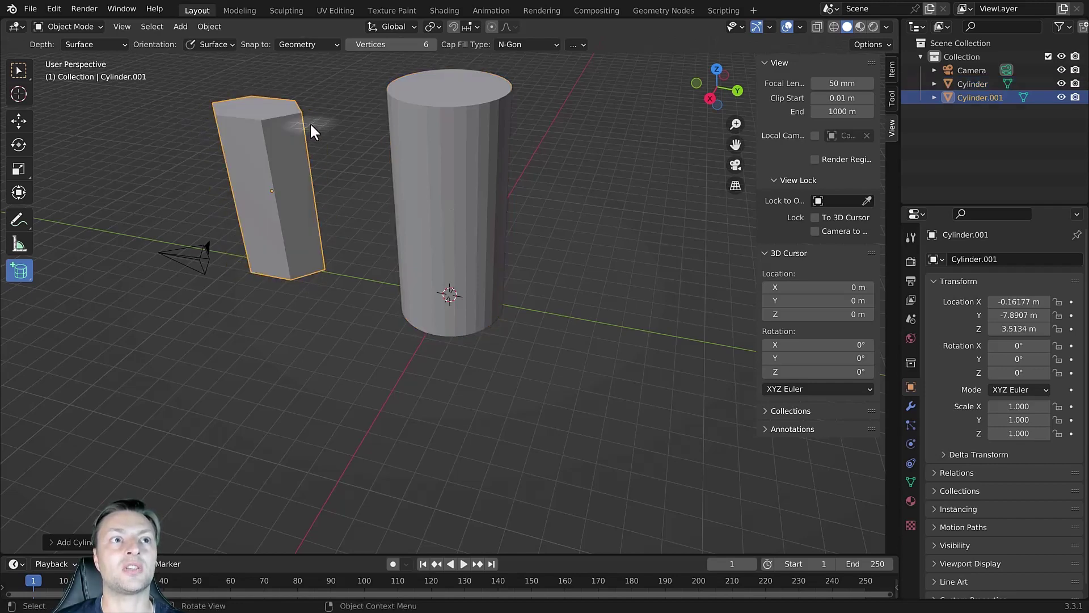
Set the Add Cylinder tool's cap fill type to Nothing.
{"action": "middle_click_drag", "start_coordinate": [246, 137], "coordinate": [270, 162]}
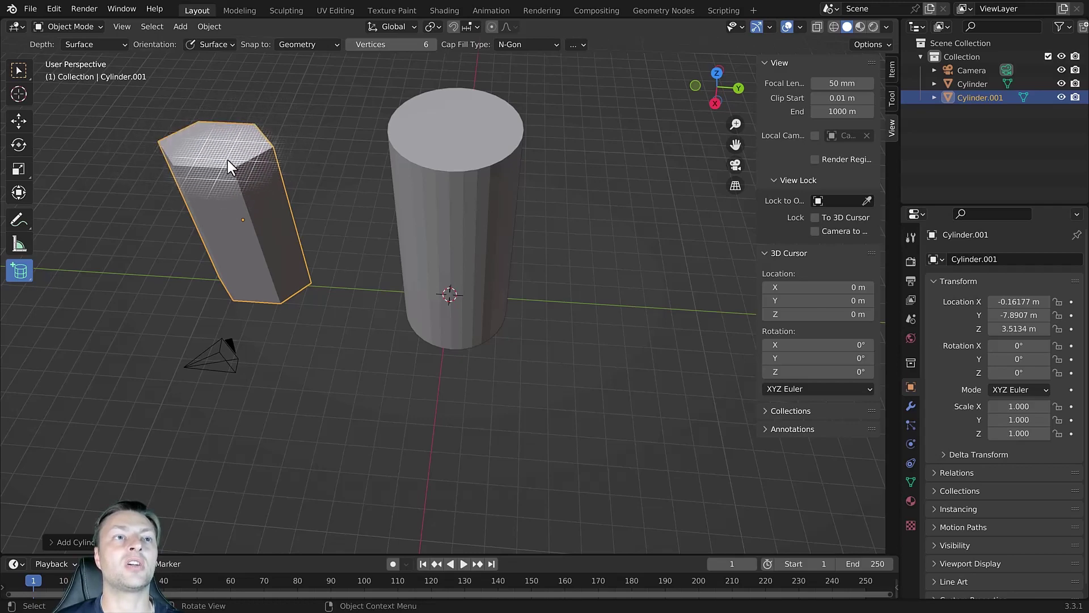
{"action": "middle_click_drag", "start_coordinate": [253, 168], "coordinate": [270, 179]}
{"action": "middle_click_drag", "start_coordinate": [304, 223], "coordinate": [368, 162]}
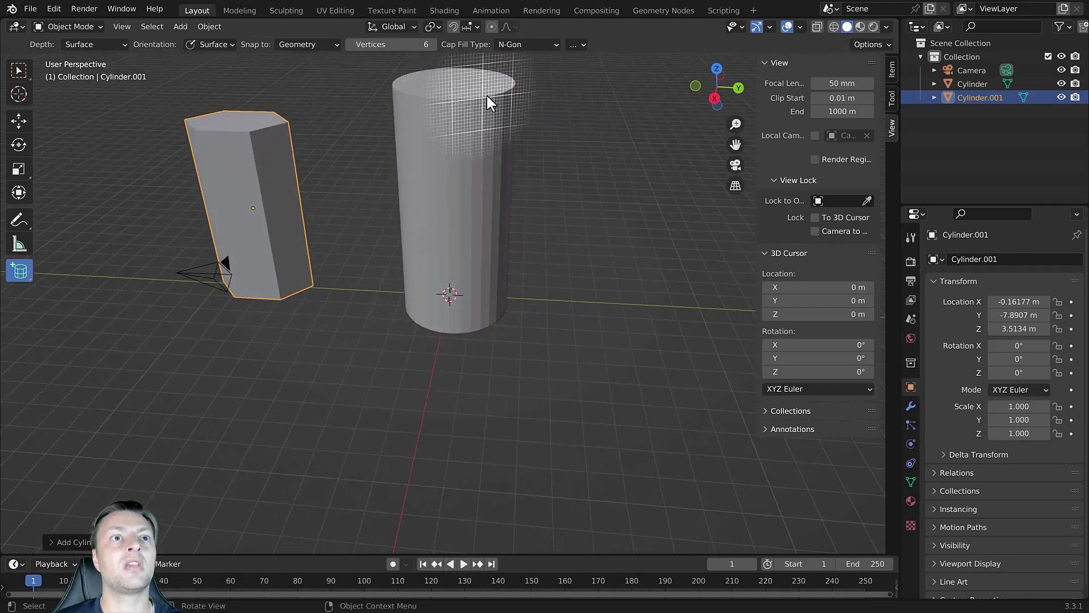
{"action": "left_click", "coordinate": [518, 44]}
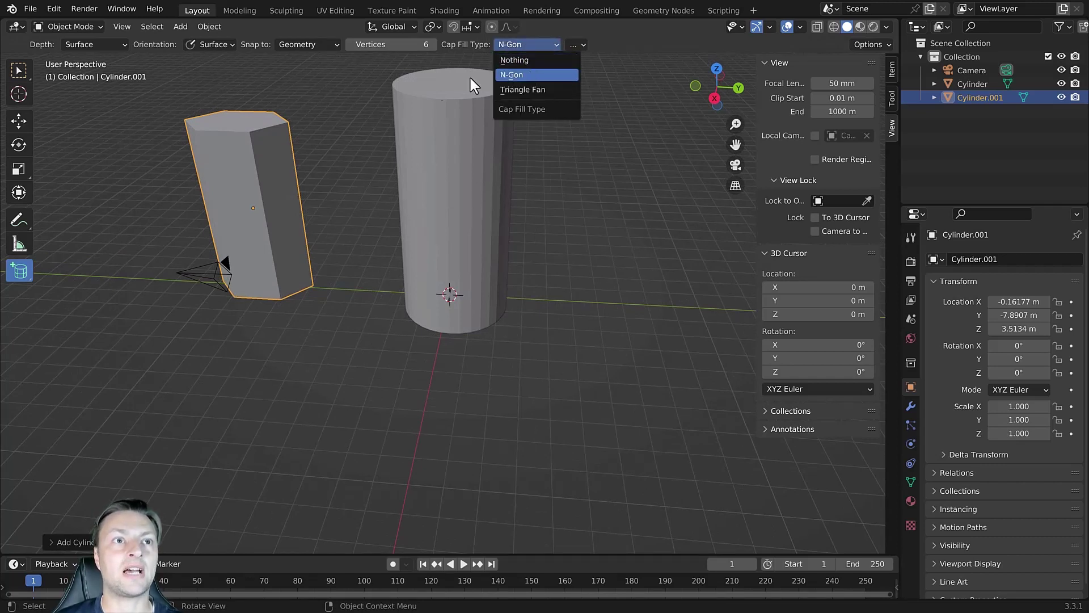
{"action": "left_click", "coordinate": [516, 44]}
{"action": "left_click", "coordinate": [519, 59]}
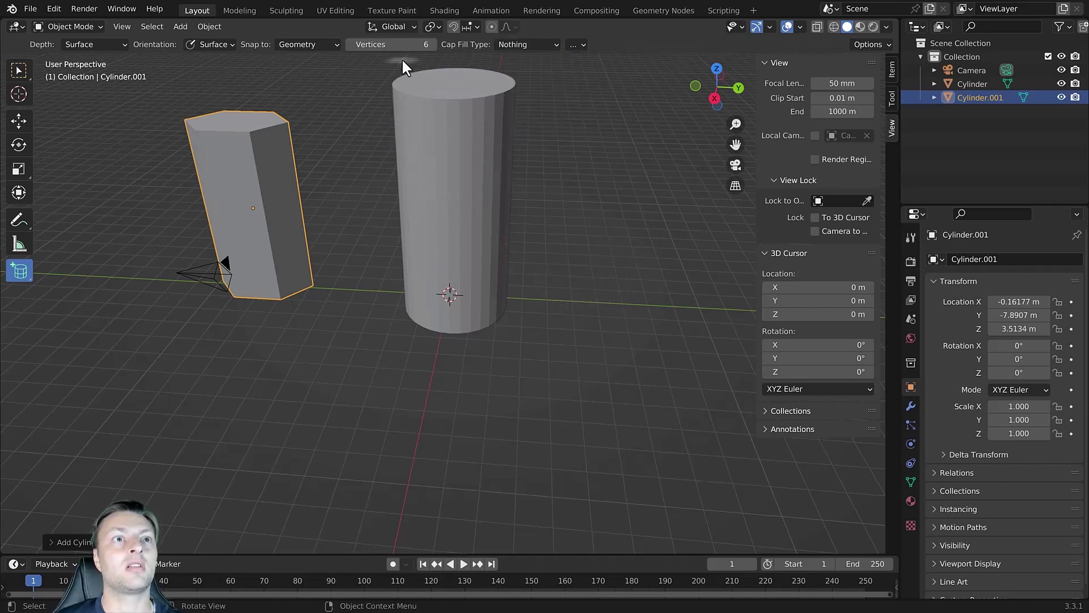
Set the cylinder vertices to 16 and draw an uncapped cylinder centred at about X -0.52, Y 7.59, Z 3.41 m.
{"action": "left_click_drag", "start_coordinate": [392, 44], "coordinate": [397, 45]}
{"action": "left_click", "coordinate": [392, 44]}
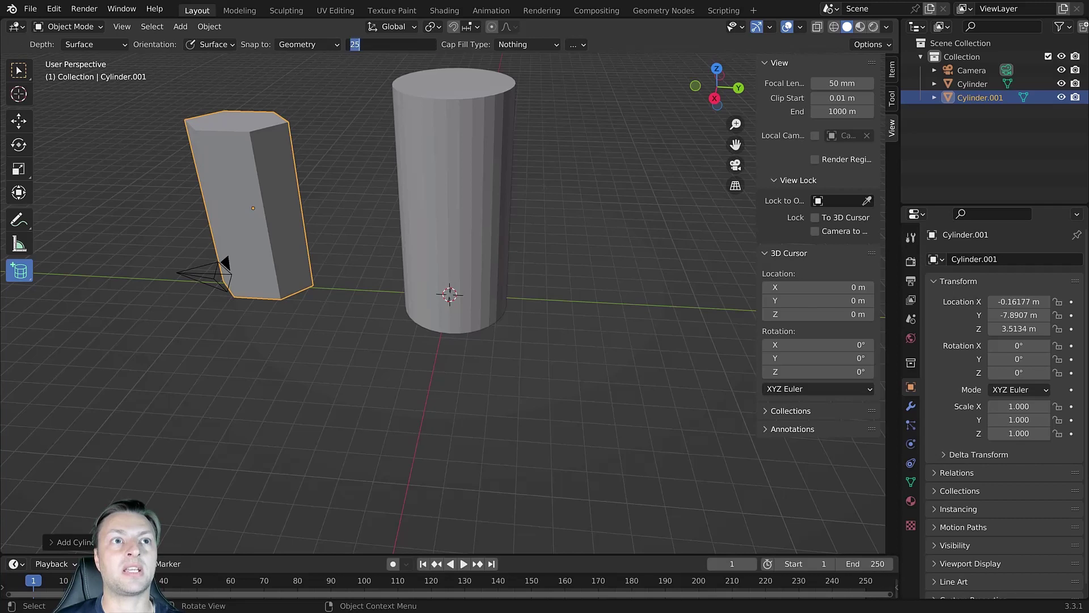
{"action": "type", "text": "16"}
{"action": "key", "text": "Return"}
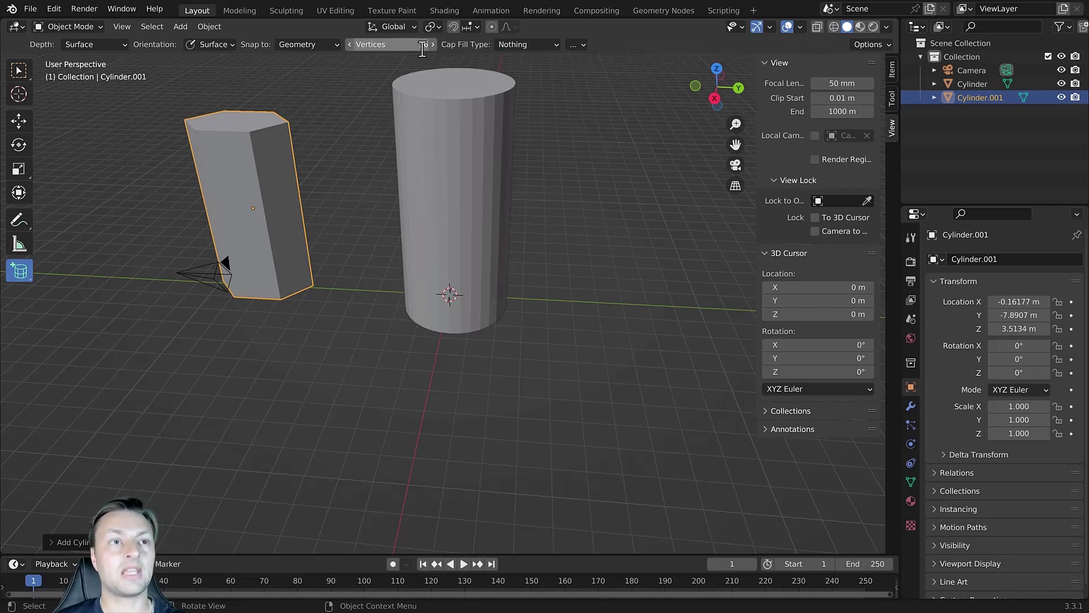
{"action": "left_click_drag", "start_coordinate": [584, 266], "coordinate": [701, 335]}
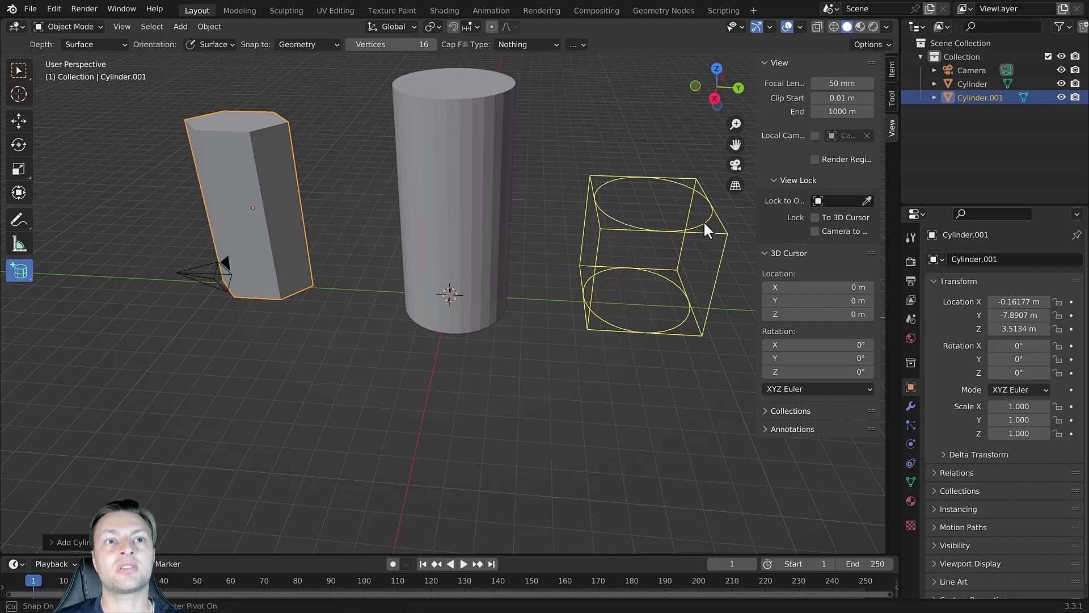
{"action": "left_click", "coordinate": [710, 158]}
{"action": "middle_click_drag", "start_coordinate": [650, 176], "coordinate": [537, 277]}
{"action": "middle_click_drag", "start_coordinate": [549, 445], "coordinate": [656, 350]}
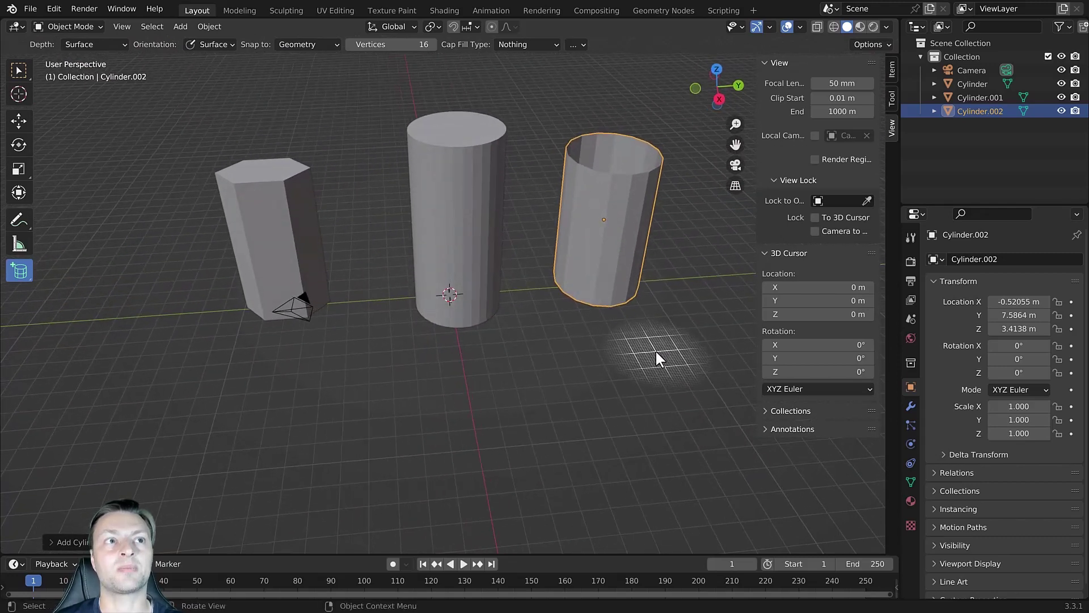
Set the orientation to Default and draw a cylinder from the hexagonal prism's side face, centred at about X 2.05, Y -7.68, Z 7.92 m.
{"action": "left_click", "coordinate": [222, 44]}
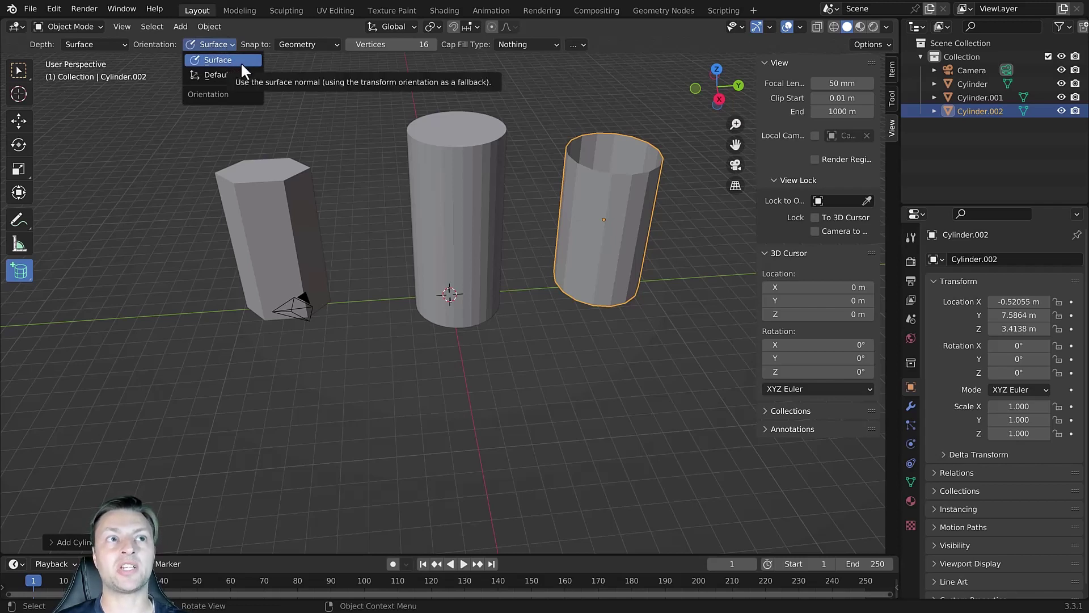
{"action": "left_click", "coordinate": [243, 59]}
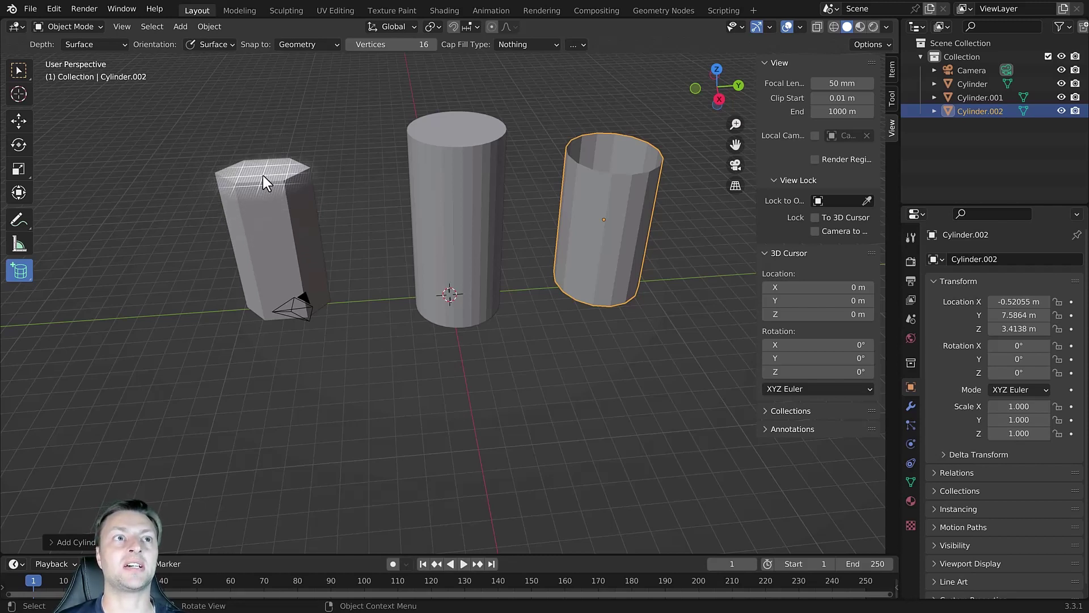
{"action": "left_click", "coordinate": [215, 45]}
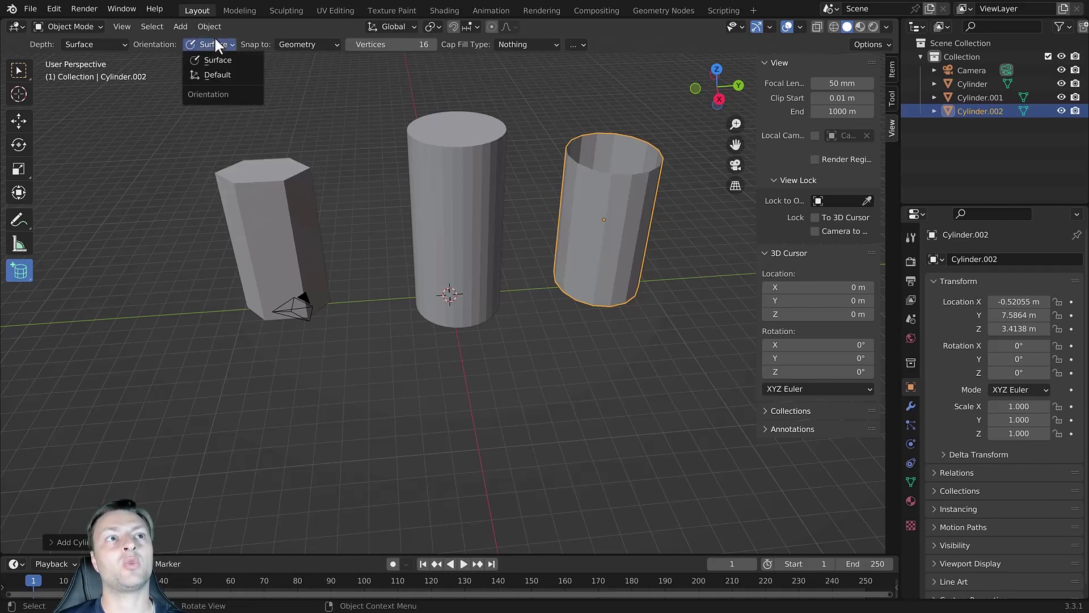
{"action": "left_click", "coordinate": [224, 75]}
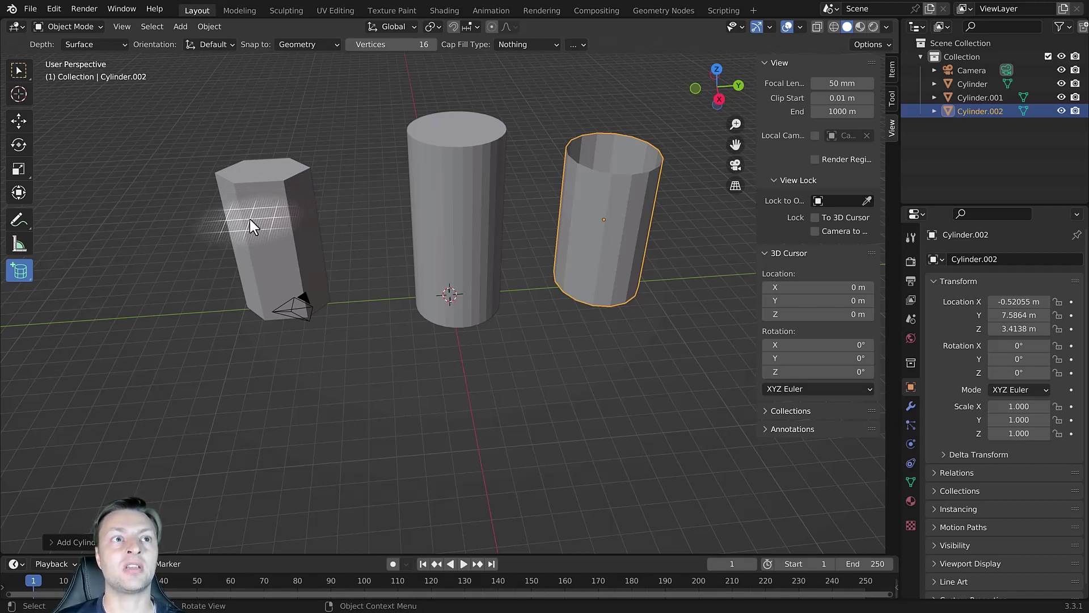
{"action": "left_click_drag", "start_coordinate": [251, 219], "coordinate": [286, 236]}
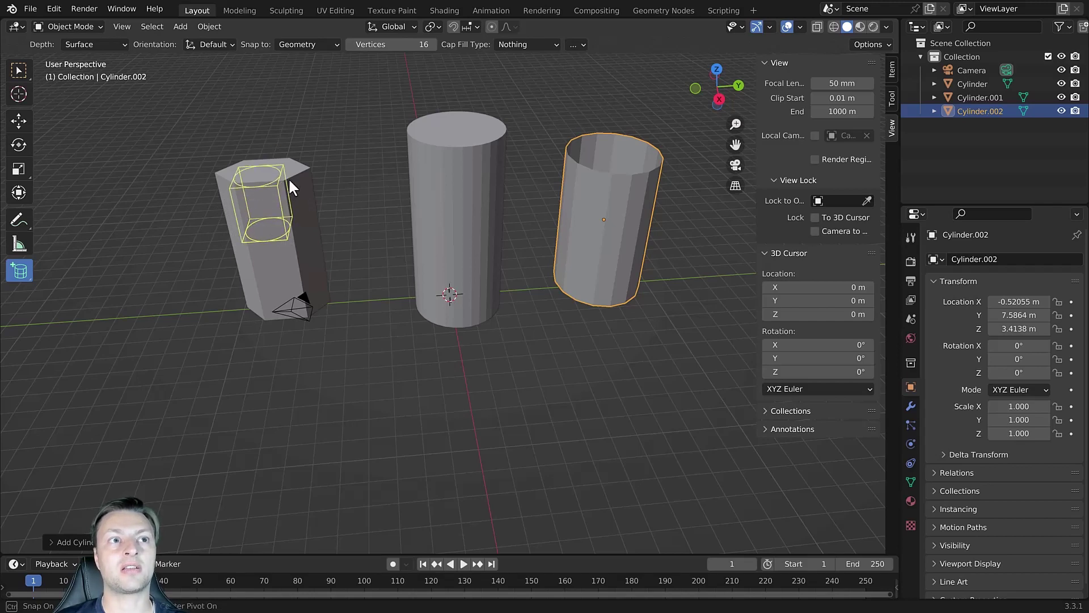
{"action": "left_click", "coordinate": [291, 112]}
{"action": "middle_click_drag", "start_coordinate": [291, 111], "coordinate": [467, 217]}
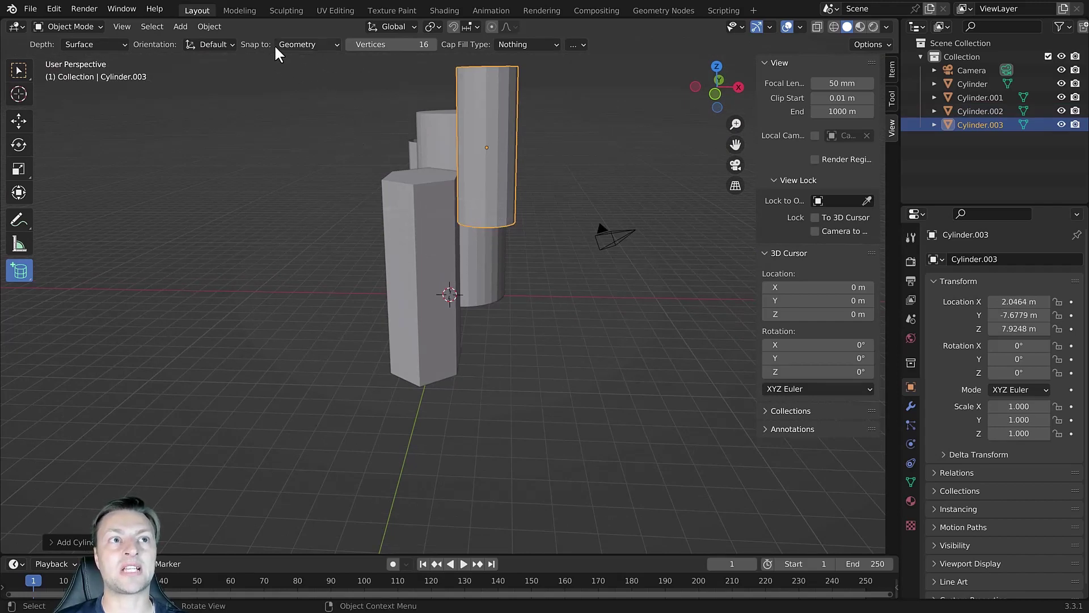
{"action": "middle_click_drag", "start_coordinate": [397, 96], "coordinate": [410, 190]}
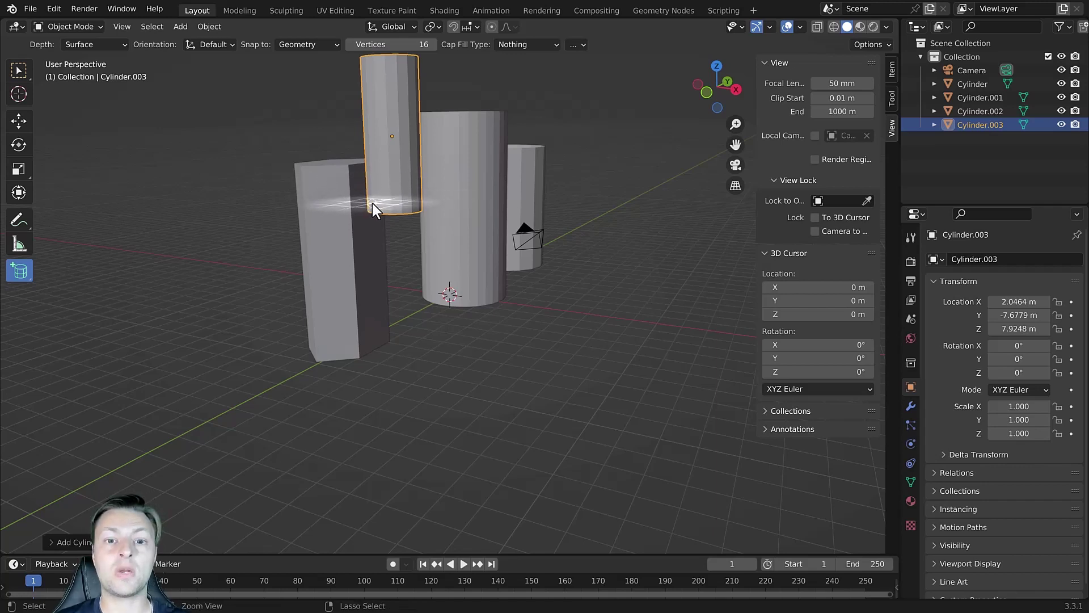
Undo the cylinder drawn on the prism and set the placement orientation back to Surface.
{"action": "key", "text": "ctrl+z"}
{"action": "middle_click_drag", "start_coordinate": [363, 200], "coordinate": [316, 219]}
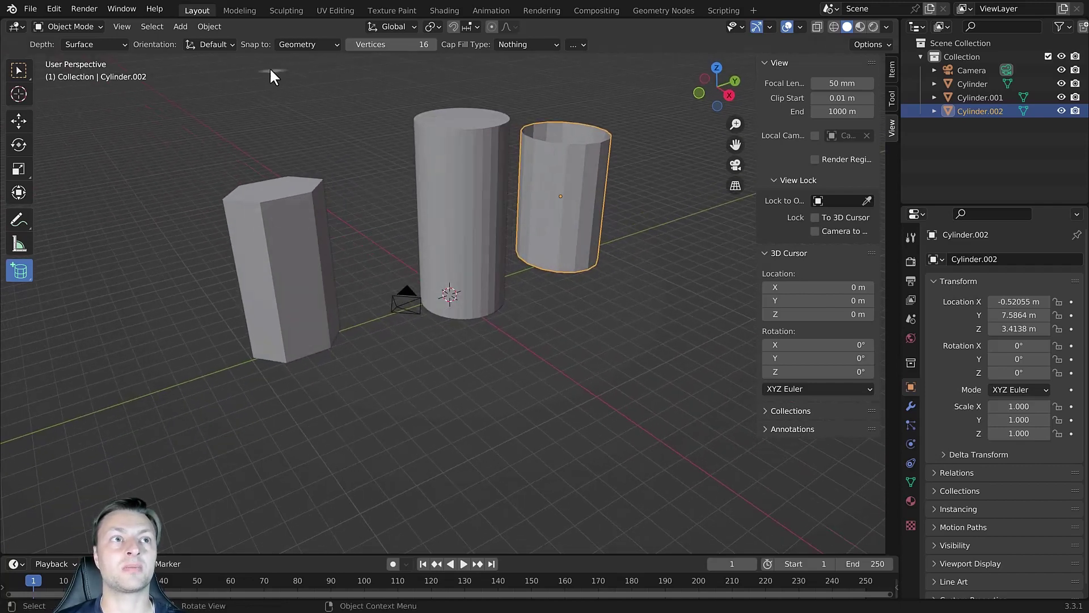
{"action": "left_click", "coordinate": [214, 45]}
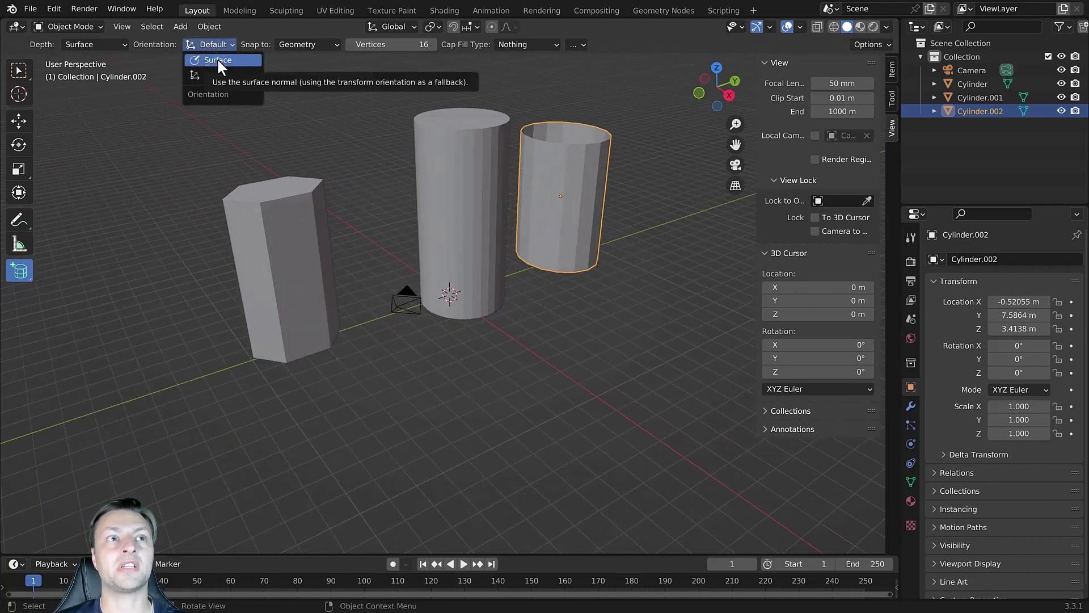
{"action": "left_click", "coordinate": [224, 59]}
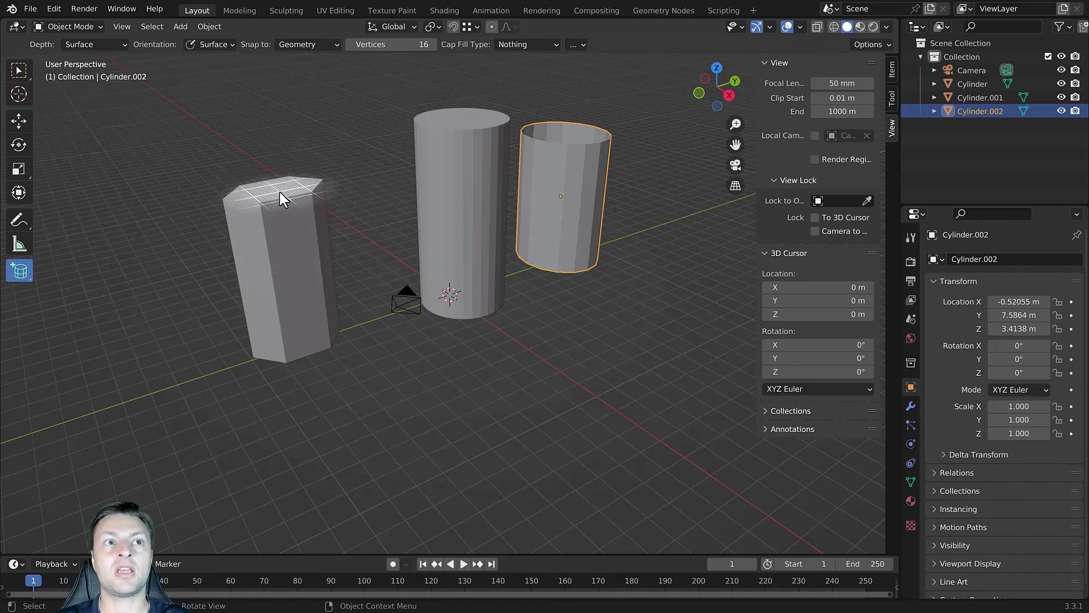
Set the tool's Snap To option to Default and turn on the scene snapping.
{"action": "left_click", "coordinate": [313, 45]}
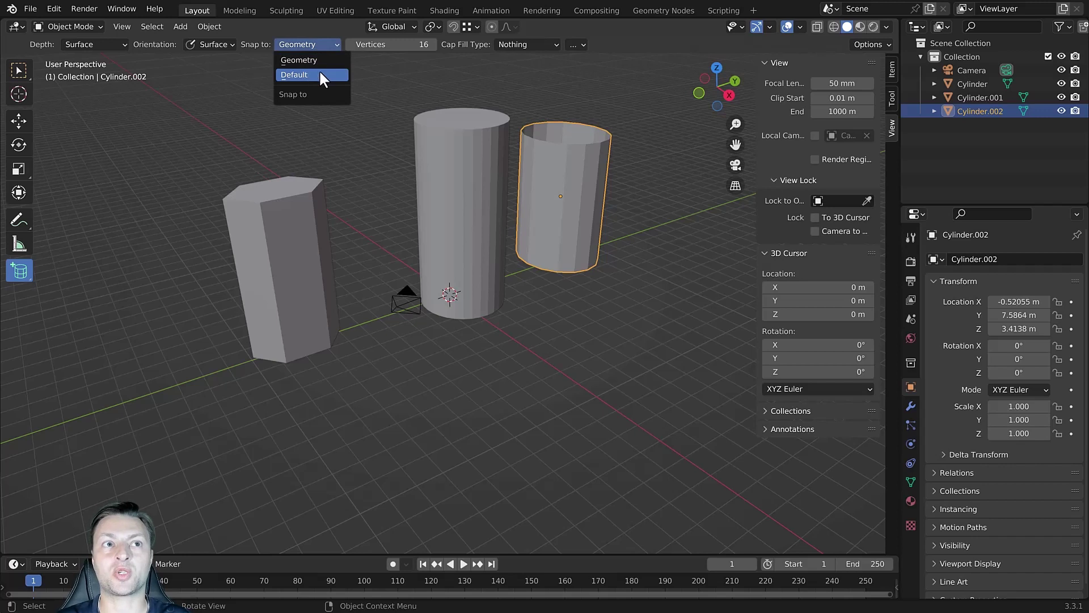
{"action": "left_click", "coordinate": [290, 75]}
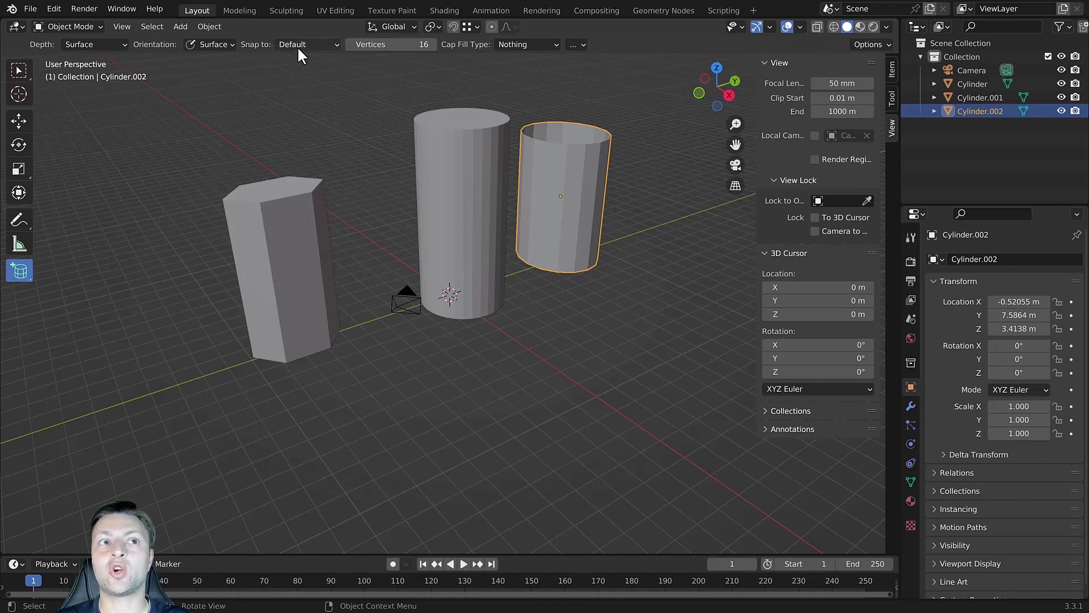
{"action": "left_click", "coordinate": [453, 26]}
{"action": "left_click", "coordinate": [469, 28]}
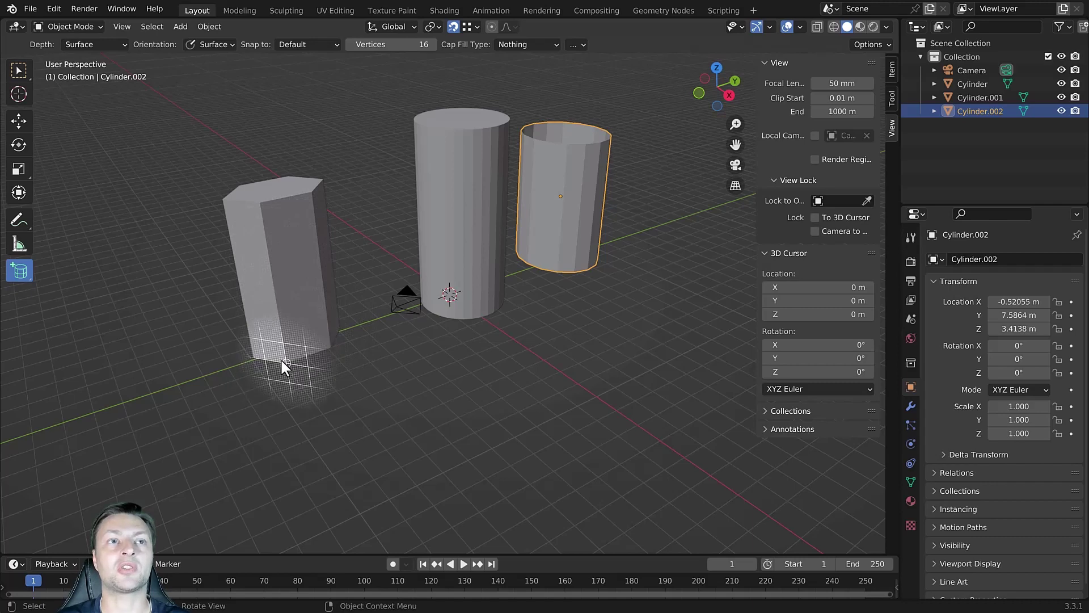
Switch the tool's Snap To option to Geometry and back to Default.
{"action": "left_click", "coordinate": [304, 46]}
{"action": "left_click", "coordinate": [308, 62]}
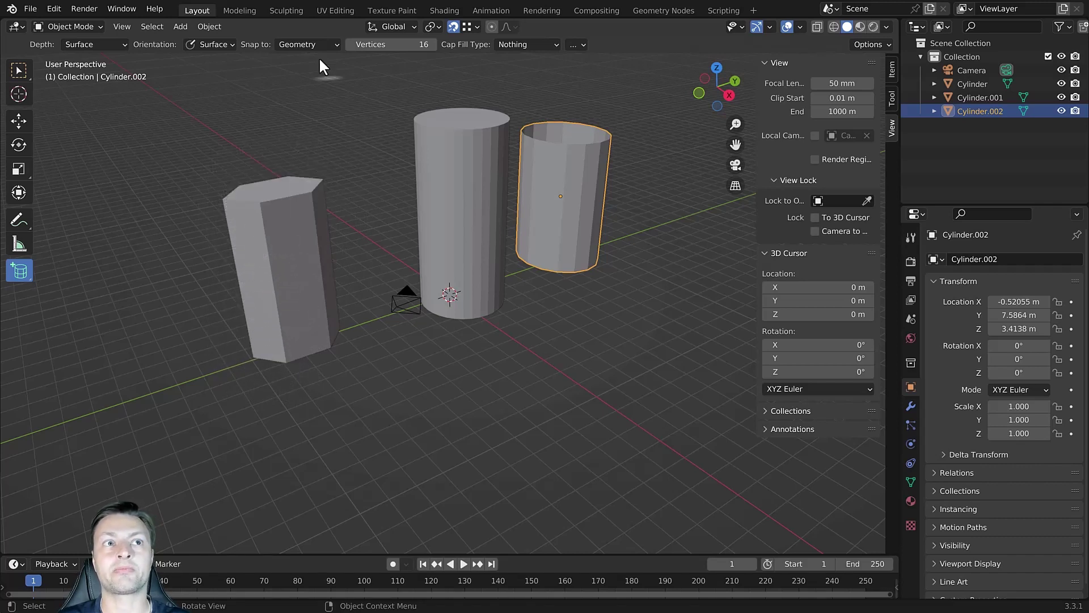
{"action": "left_click", "coordinate": [312, 42]}
{"action": "left_click", "coordinate": [316, 72]}
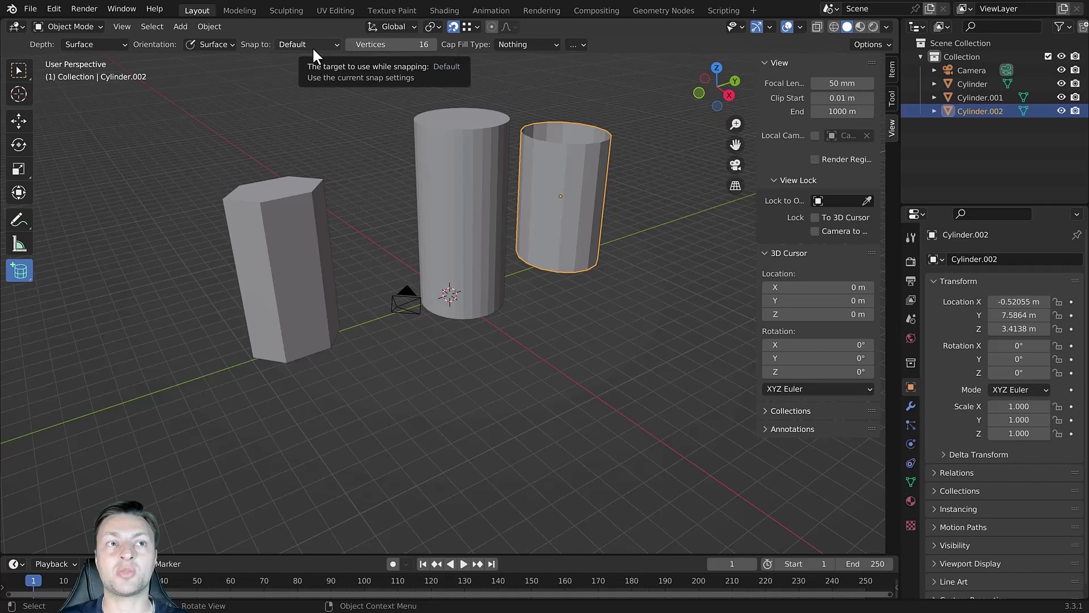
Try Edge and Edge Center as the scene's snap target, and turn snapping off.
{"action": "left_click", "coordinate": [465, 27]}
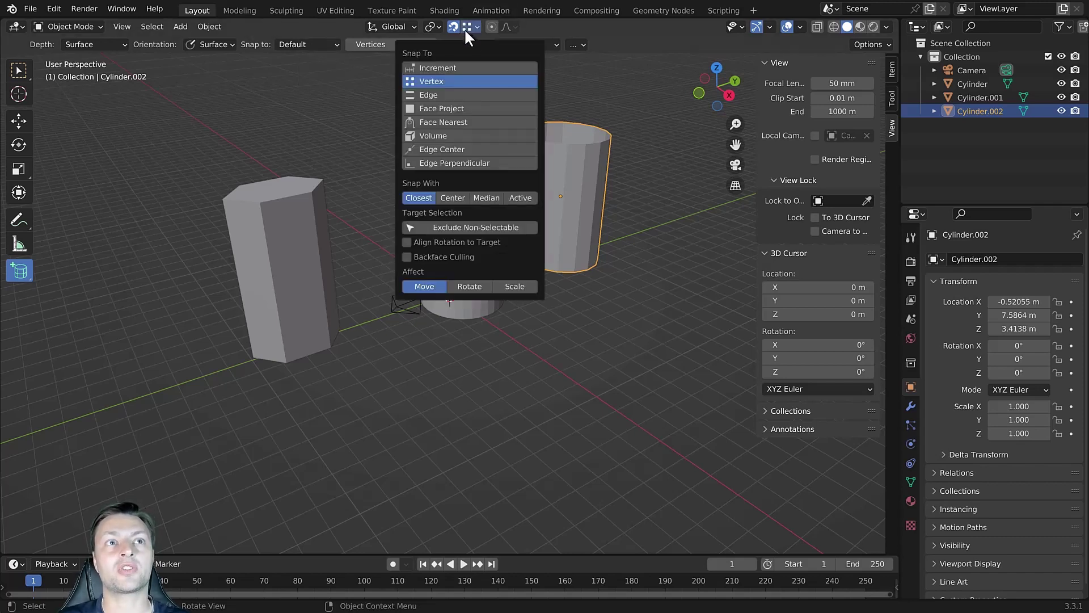
{"action": "left_click", "coordinate": [431, 97]}
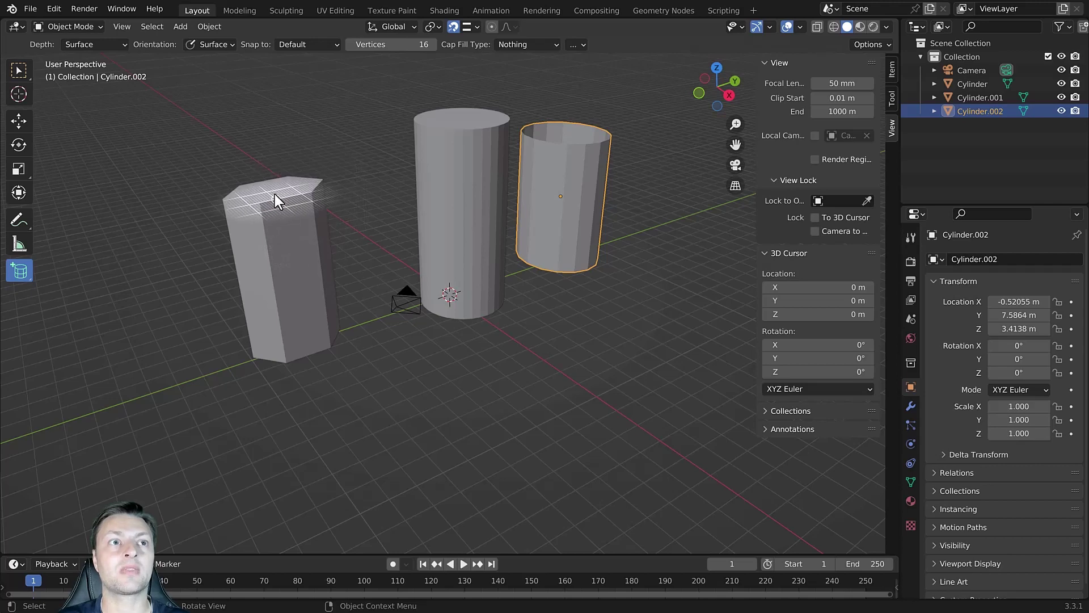
{"action": "left_click", "coordinate": [465, 25]}
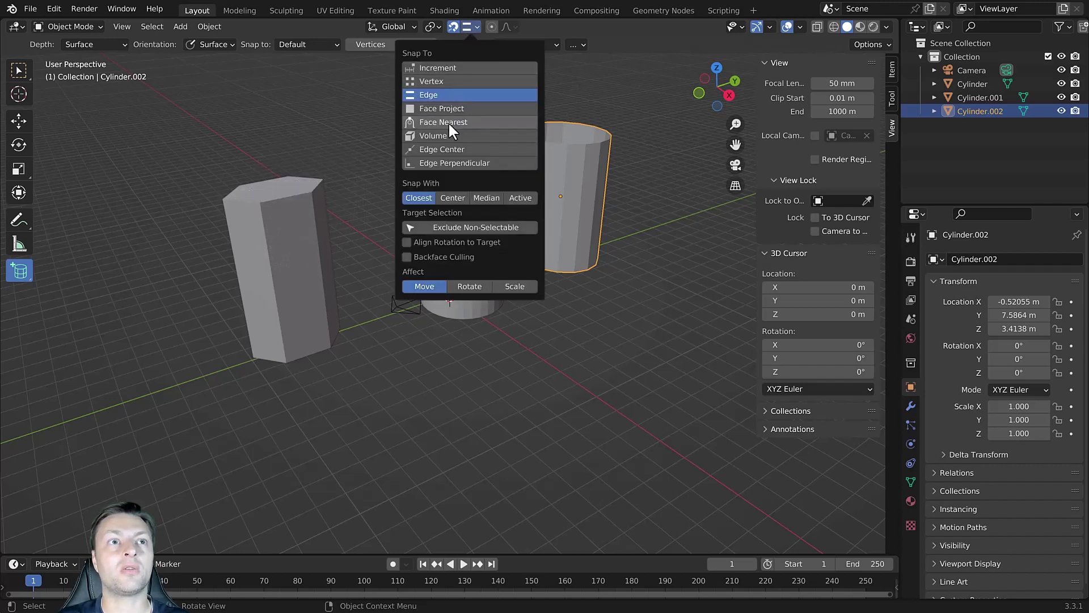
{"action": "left_click", "coordinate": [449, 147]}
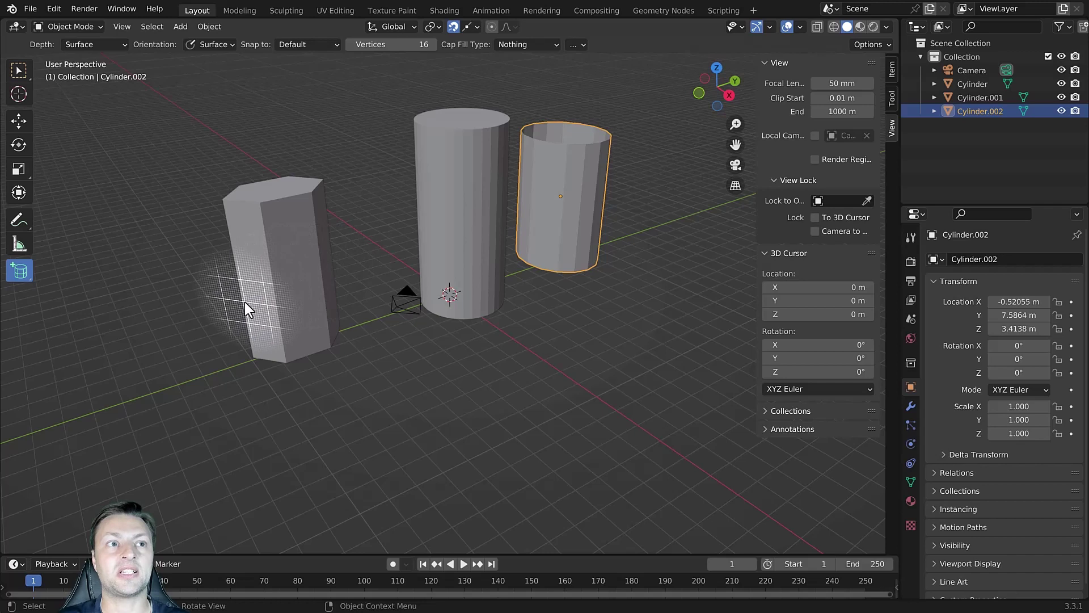
{"action": "left_click", "coordinate": [461, 24]}
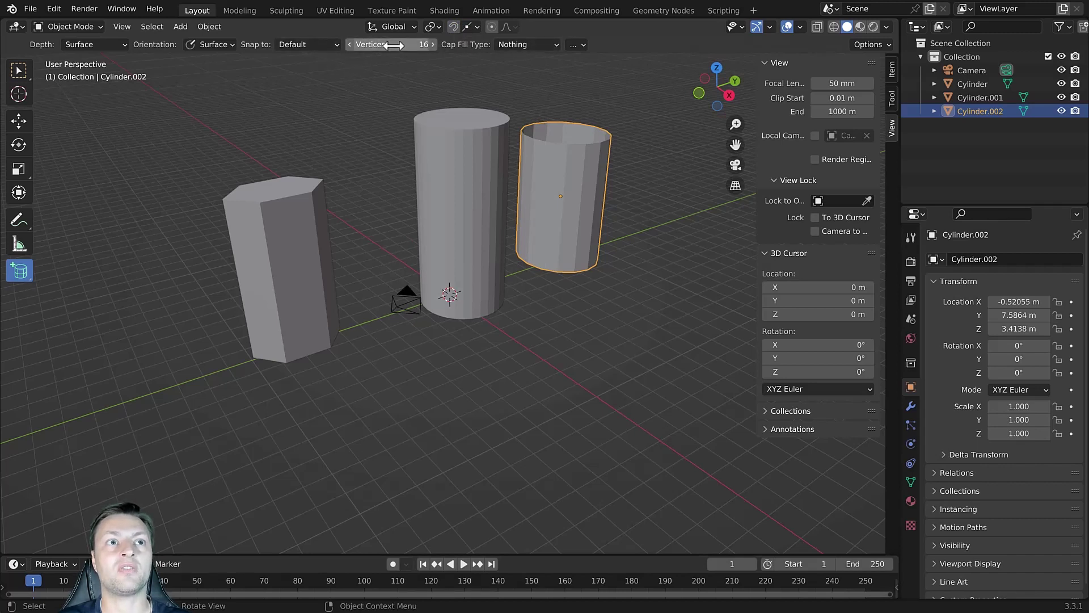
{"action": "left_click", "coordinate": [583, 43]}
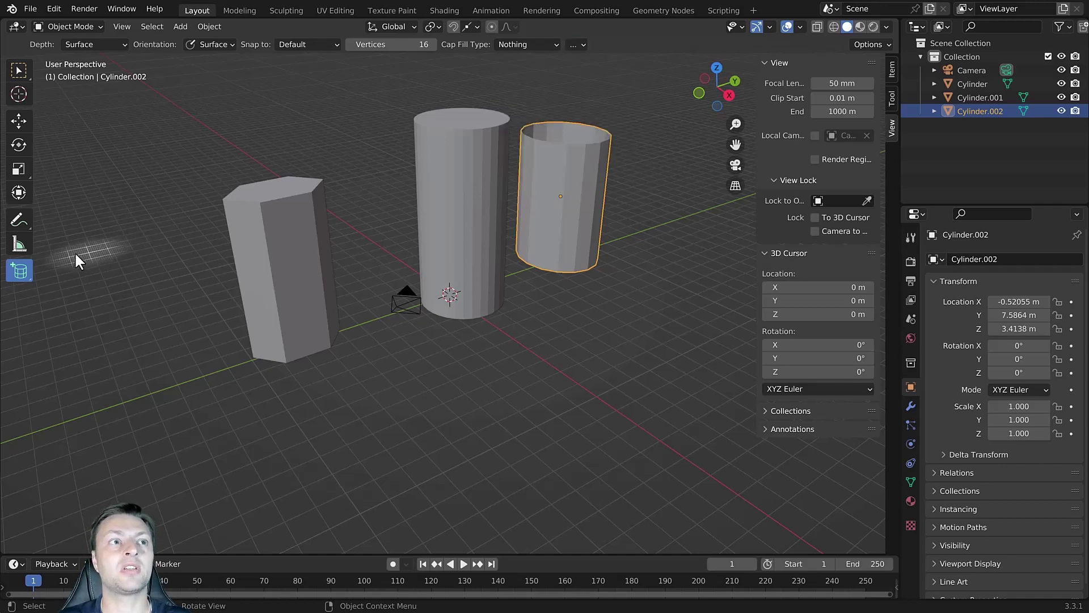
Draw a stretched UV sphere with 32 segments and 16 rings in front of the cylinders, centred at about X 8.46, Y -0.81, Z 3.19 m.
{"action": "left_click", "coordinate": [20, 271]}
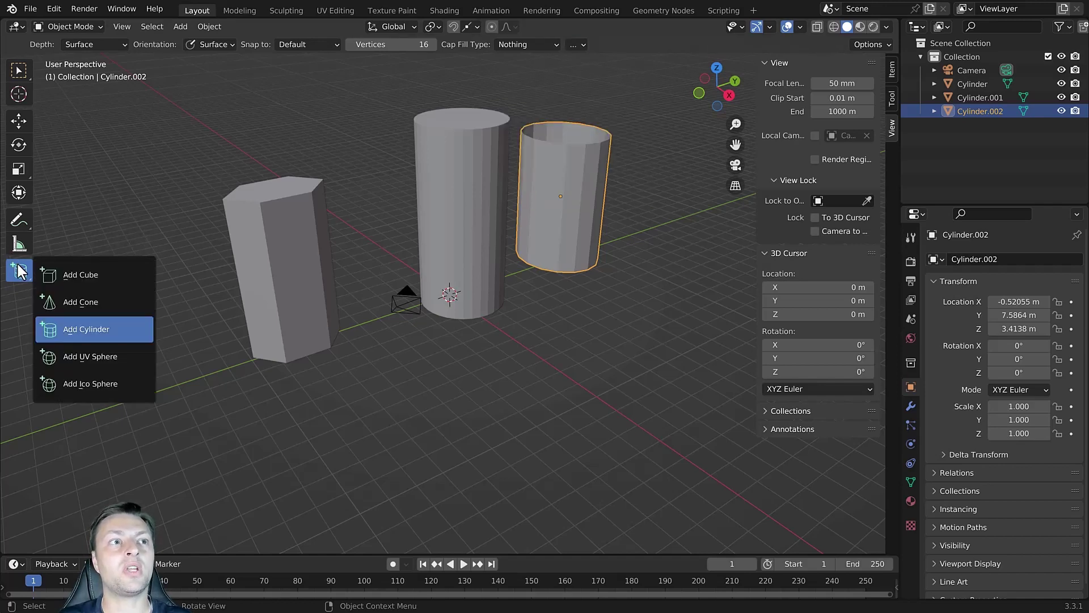
{"action": "left_click", "coordinate": [127, 357]}
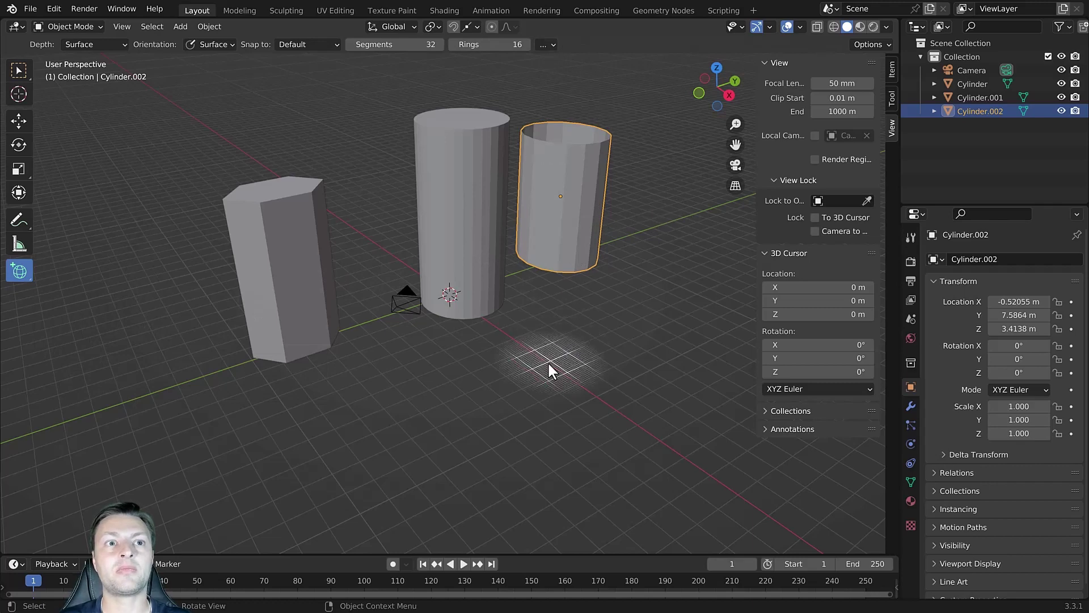
{"action": "left_click_drag", "start_coordinate": [539, 321], "coordinate": [570, 466]}
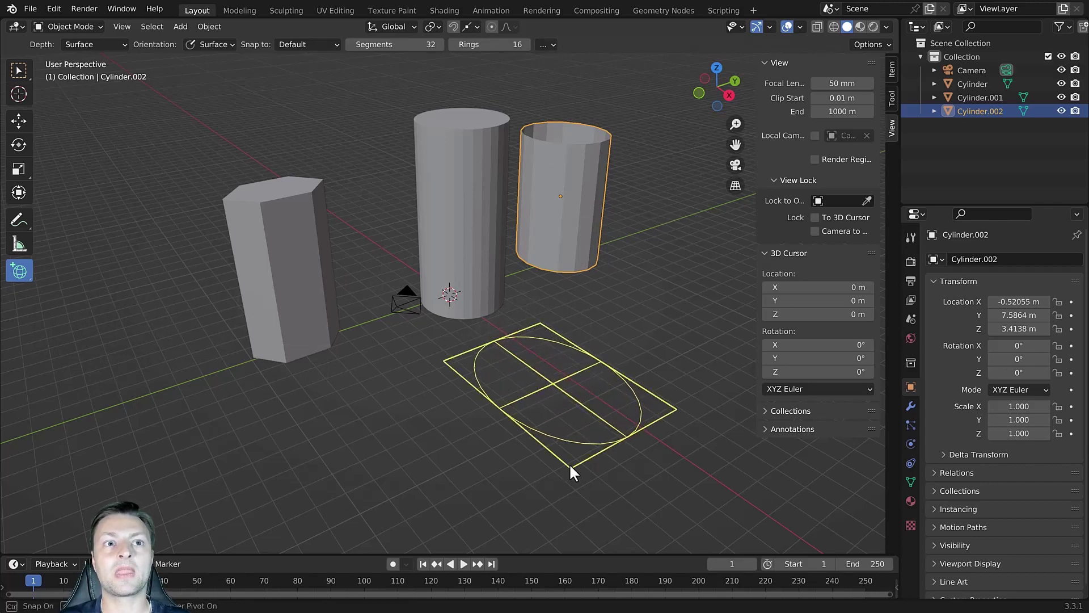
{"action": "left_click", "coordinate": [578, 301]}
{"action": "middle_click_drag", "start_coordinate": [556, 346], "coordinate": [563, 244]}
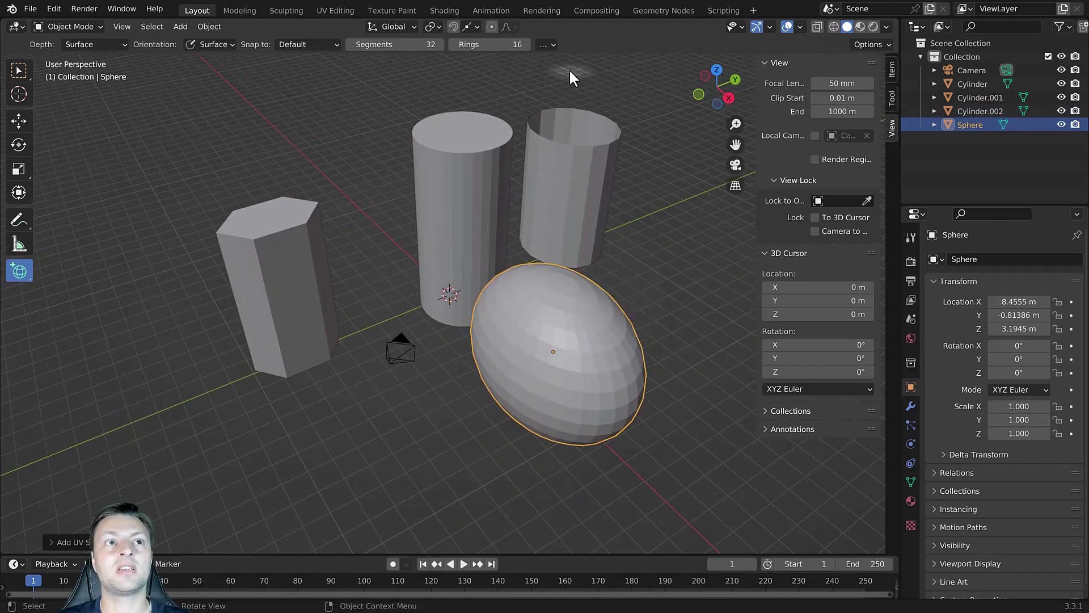
Raise the Add UV Sphere segments to 51 and return them to 32.
{"action": "left_click_drag", "start_coordinate": [397, 45], "coordinate": [437, 44]}
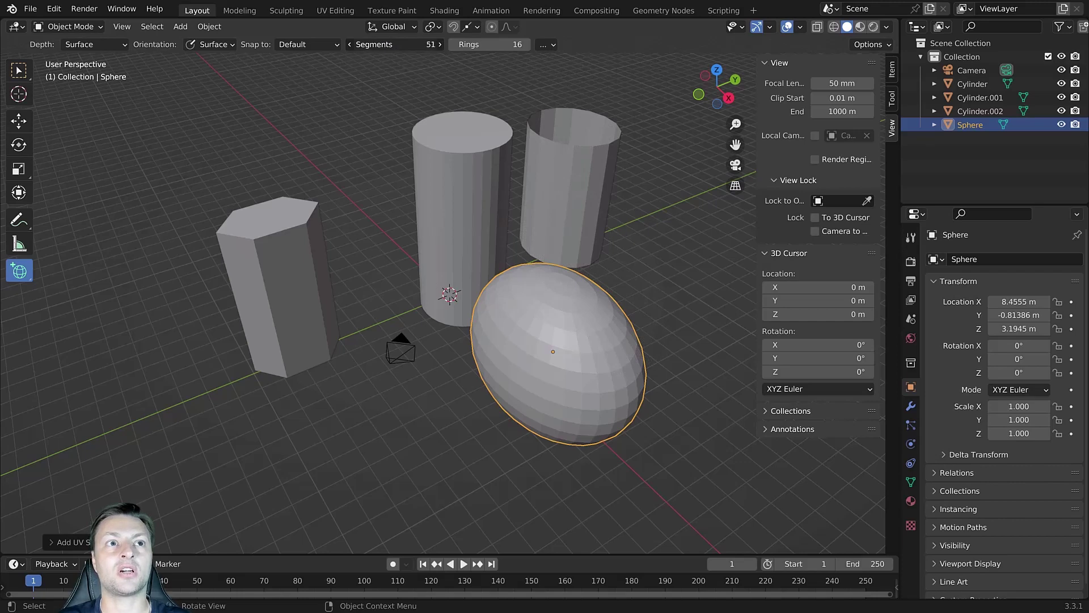
{"action": "left_click_drag", "start_coordinate": [397, 45], "coordinate": [454, 44]}
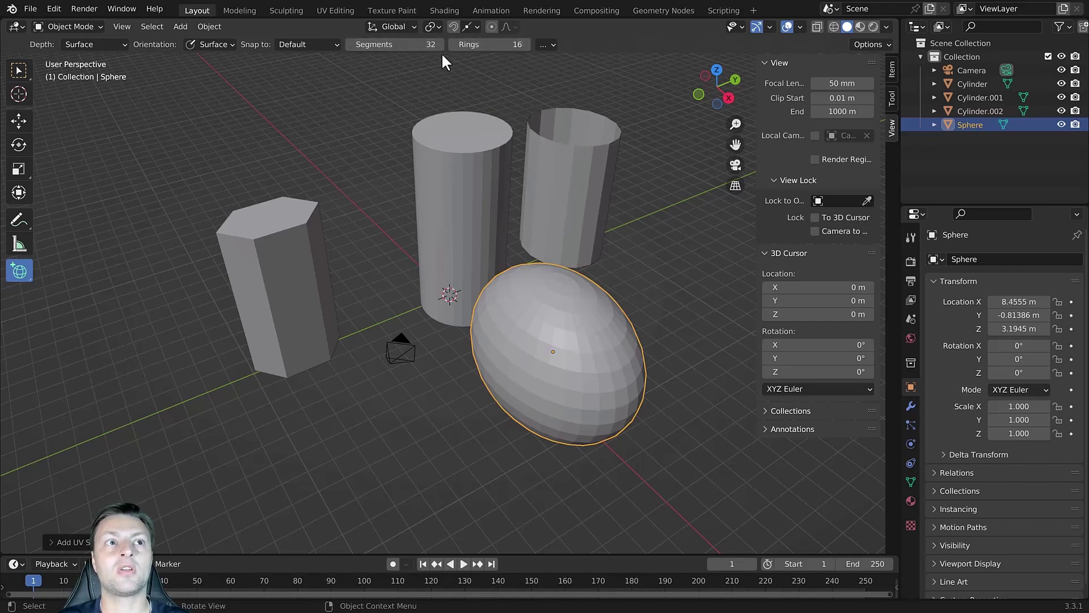
Draw a UV sphere behind the tall cylinder on the Z plane axis, centred at about X -8.60, Y 1.41, Z 2.42 m.
{"action": "left_click", "coordinate": [548, 45]}
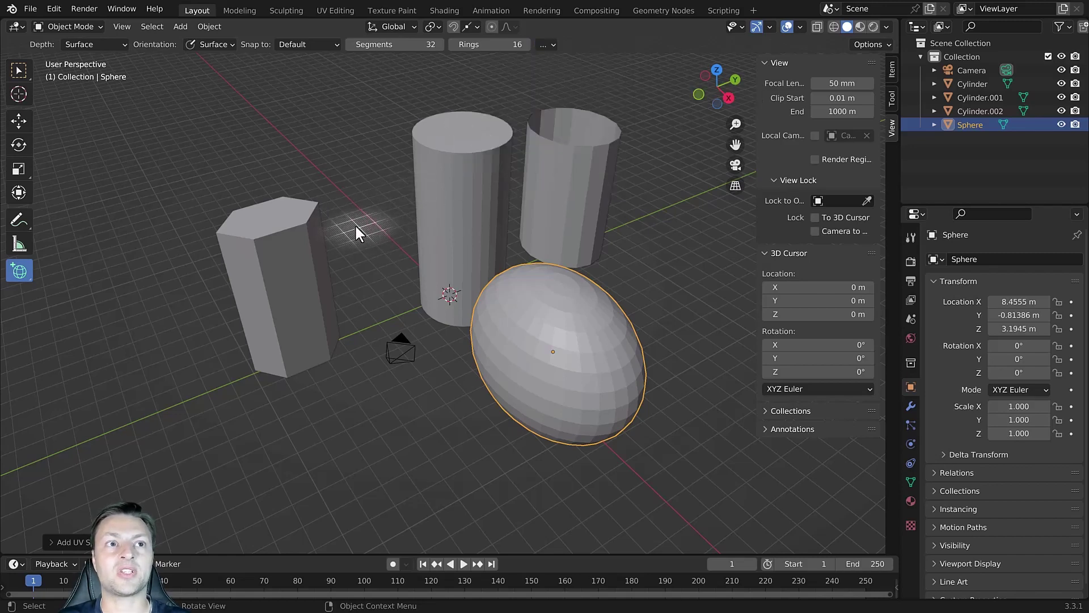
{"action": "left_click_drag", "start_coordinate": [340, 207], "coordinate": [448, 219]}
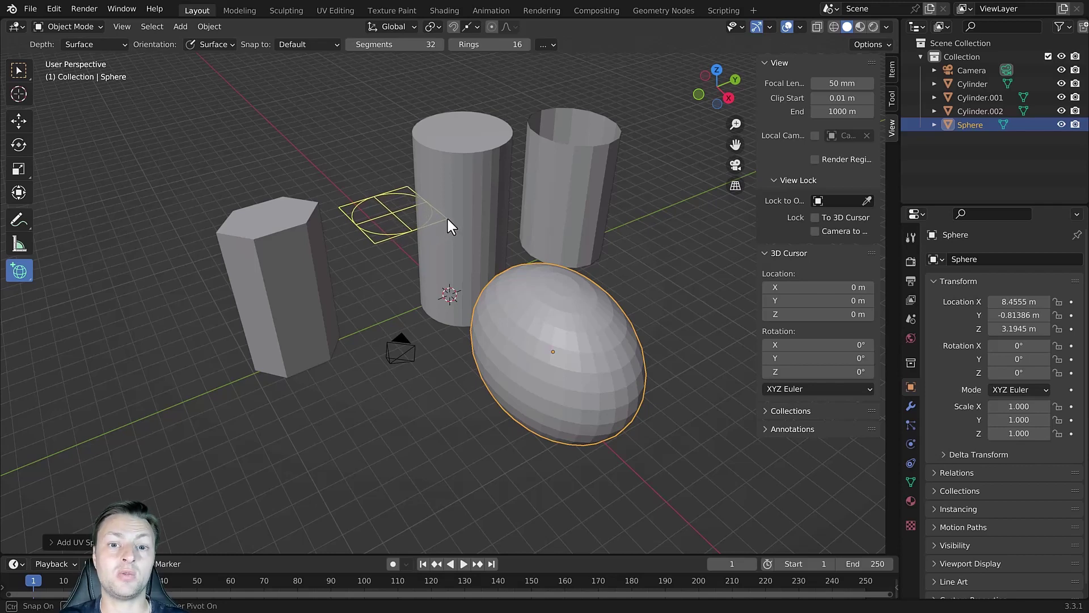
{"action": "left_click_drag", "start_coordinate": [448, 219], "coordinate": [448, 217]}
{"action": "left_click", "coordinate": [461, 143]}
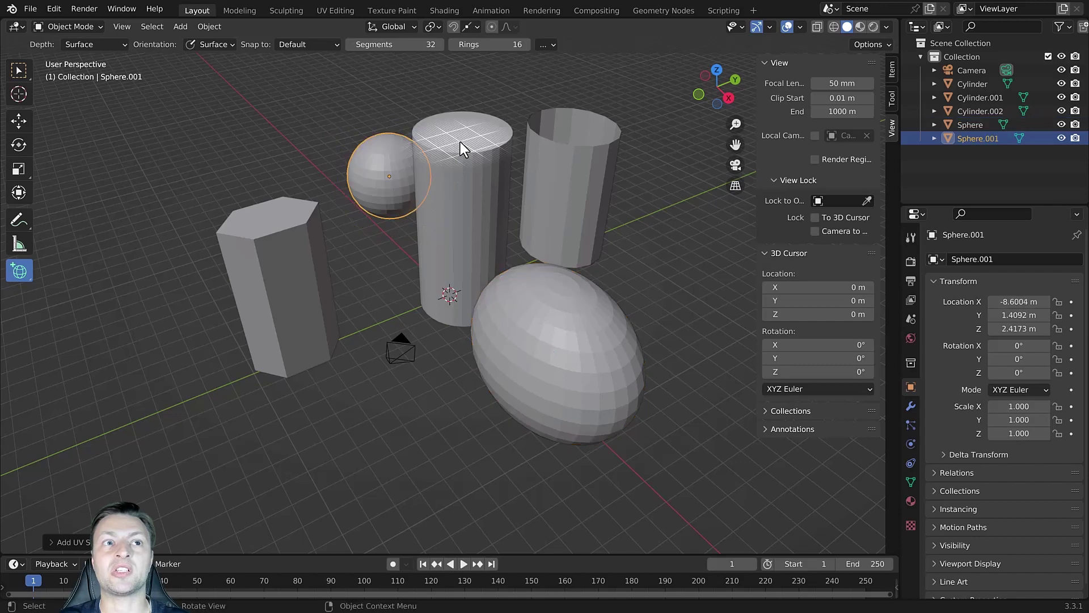
Set the Plane Axis to X and draw two UV spheres beyond the open cylinder, centred at about Y 17.79 m and Y 15.42 m.
{"action": "middle_click_drag", "start_coordinate": [389, 208], "coordinate": [409, 165]}
{"action": "left_click", "coordinate": [543, 44]}
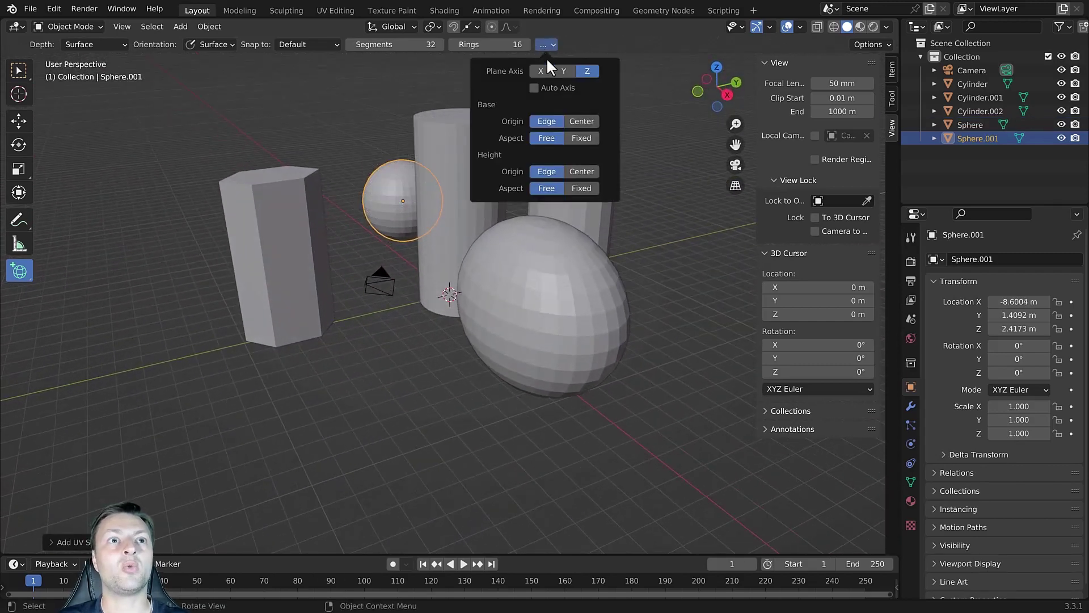
{"action": "left_click", "coordinate": [542, 70]}
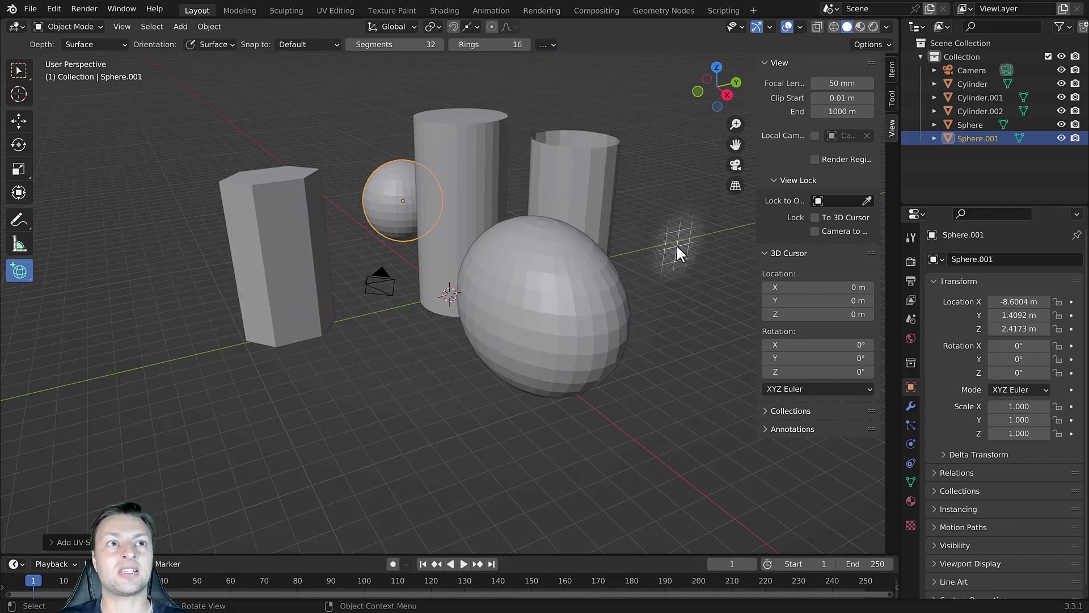
{"action": "left_click_drag", "start_coordinate": [674, 240], "coordinate": [766, 317]}
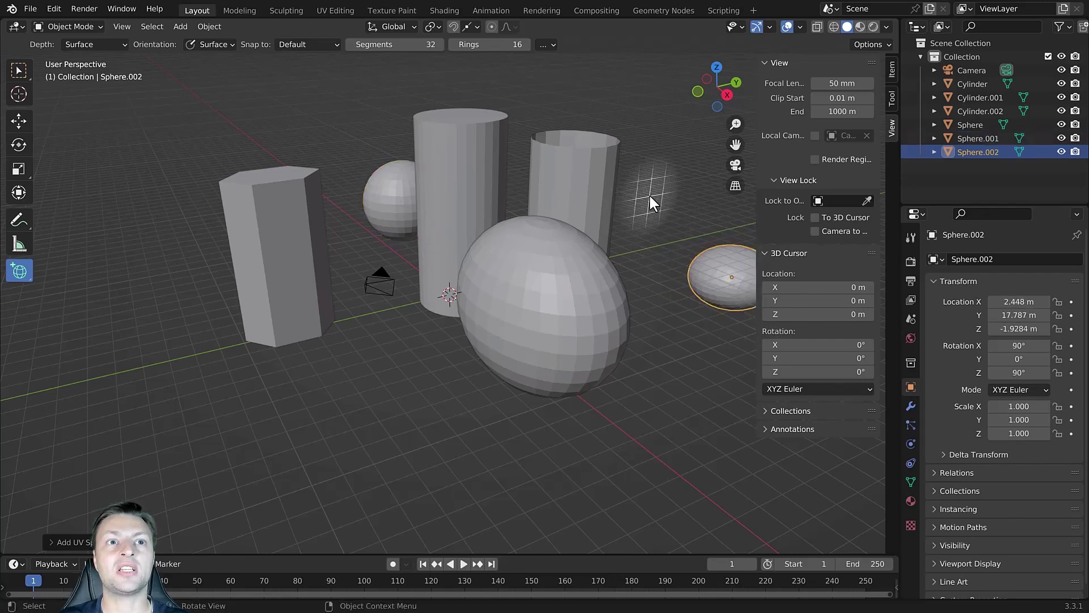
{"action": "left_click_drag", "start_coordinate": [707, 232], "coordinate": [732, 247]}
Set the Plane Axis to Y and draw a UV sphere centred at about X 14.85, Y -1.65, Z 6.63 m.
{"action": "mouse_move", "coordinate": [674, 250]}
{"action": "middle_mouse_down"}
{"action": "mouse_move", "coordinate": [700, 245]}
{"action": "mouse_move", "coordinate": [662, 253]}
{"action": "middle_mouse_up"}
{"action": "left_click", "coordinate": [545, 44]}
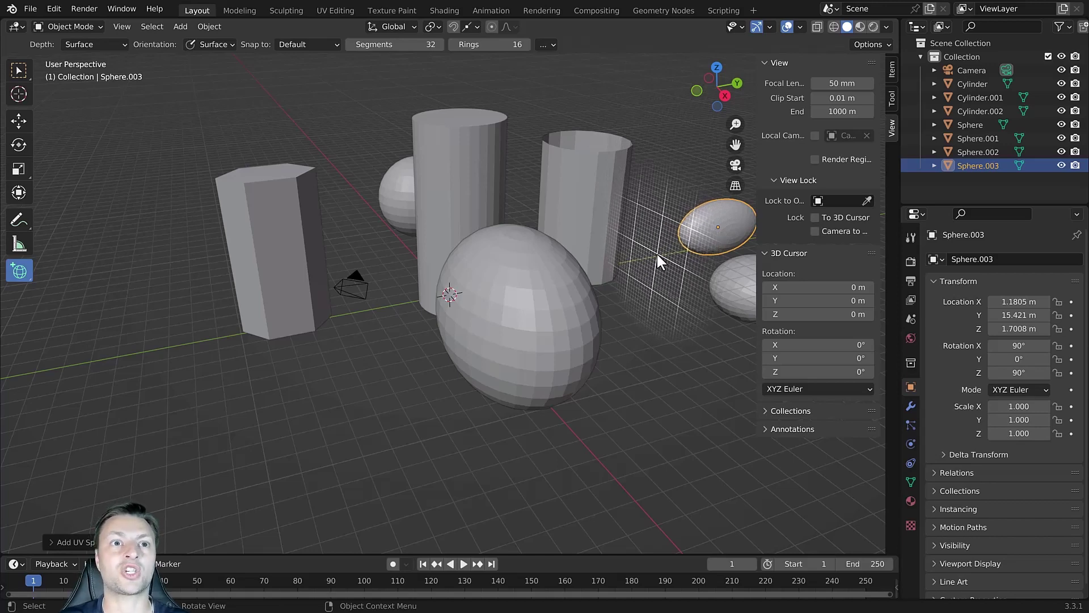
{"action": "left_click_drag", "start_coordinate": [636, 245], "coordinate": [642, 250]}
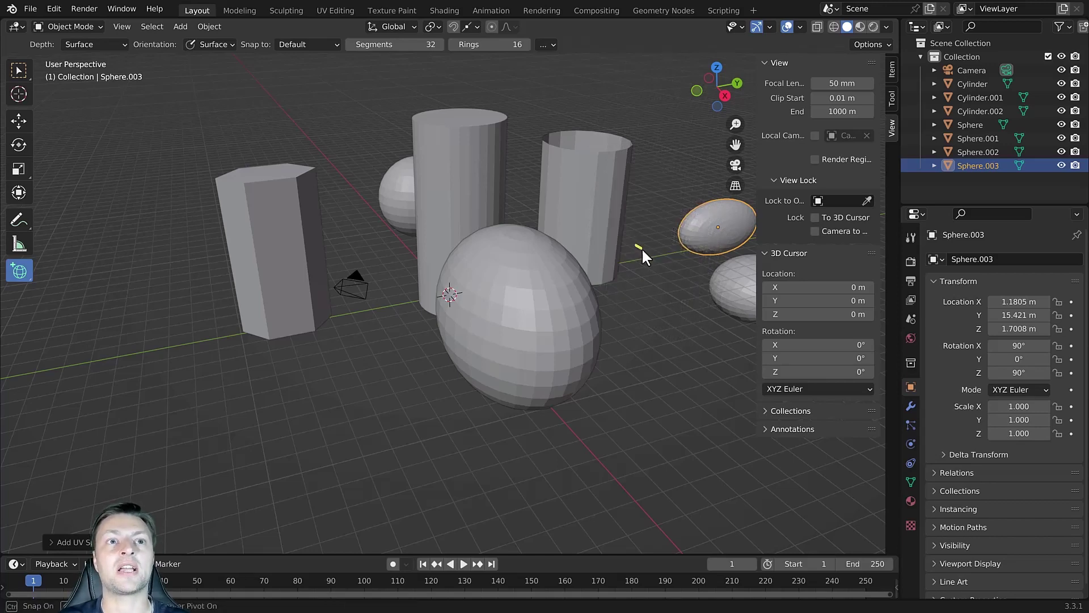
{"action": "left_click_drag", "start_coordinate": [660, 297], "coordinate": [691, 359]}
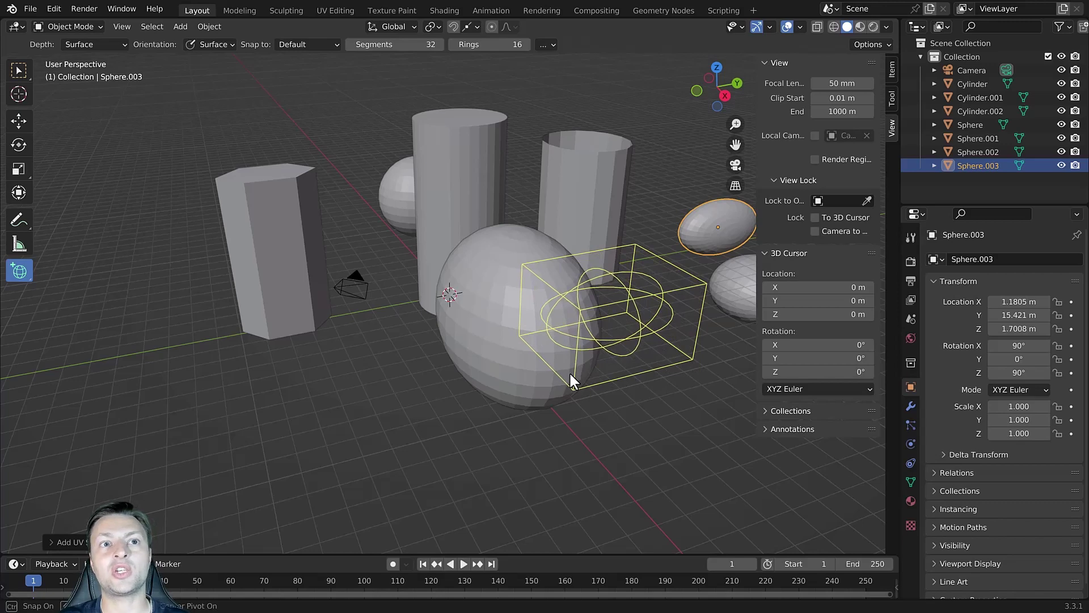
{"action": "left_click", "coordinate": [570, 371]}
{"action": "middle_click_drag", "start_coordinate": [697, 355], "coordinate": [552, 326]}
{"action": "left_click", "coordinate": [544, 45]}
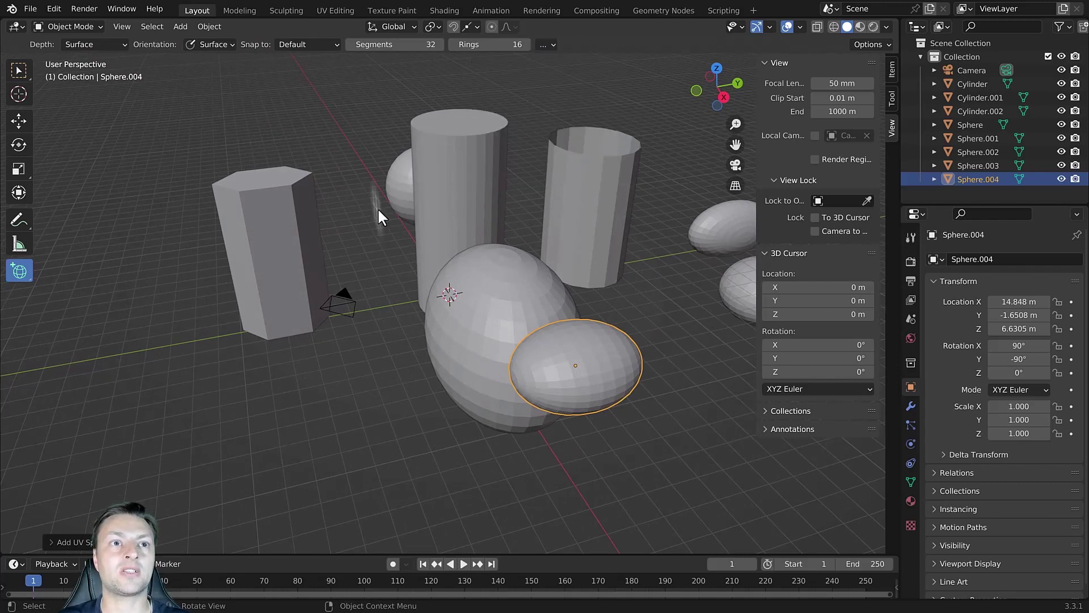
Select all cylinders, spheres and the camera with a selection box and delete them.
{"action": "scroll", "coordinate": [394, 204], "scroll_direction": "down", "scroll_amount": 5}
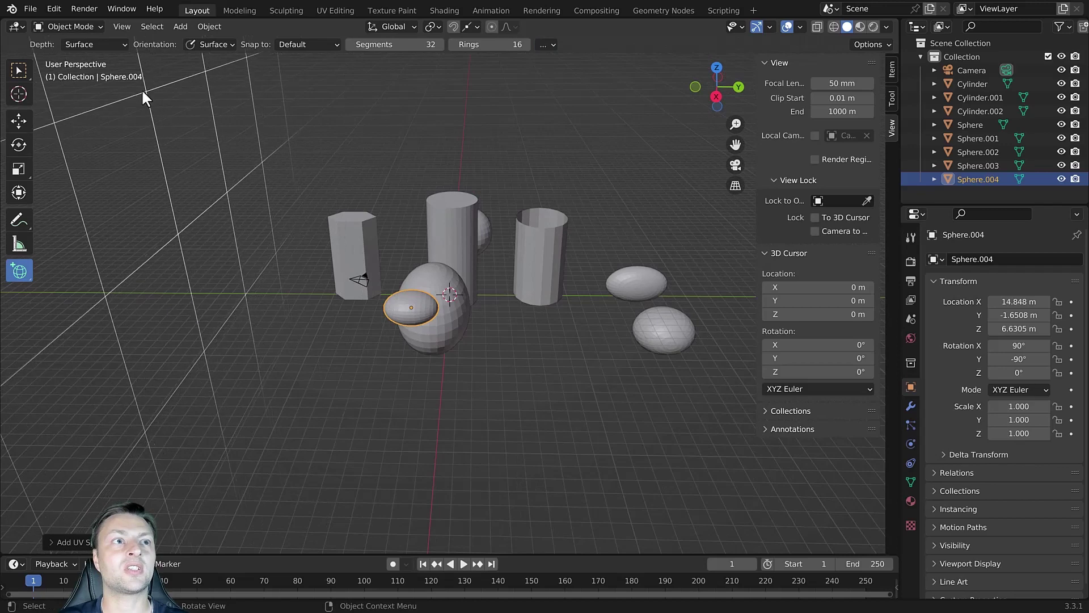
{"action": "left_click", "coordinate": [21, 69]}
{"action": "left_click_drag", "start_coordinate": [279, 140], "coordinate": [692, 429]}
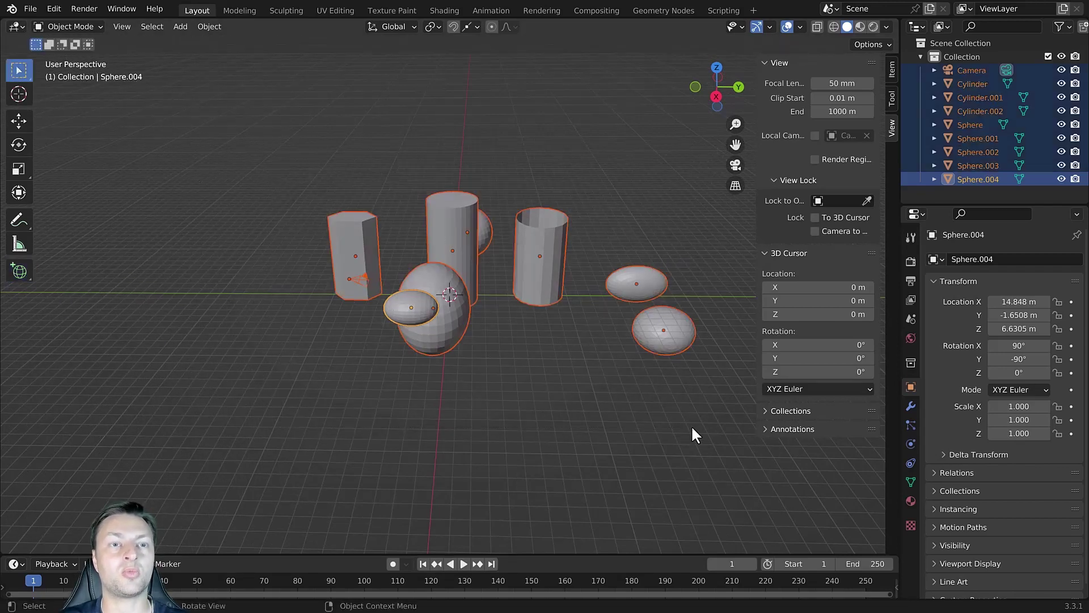
{"action": "key", "text": "Delete"}
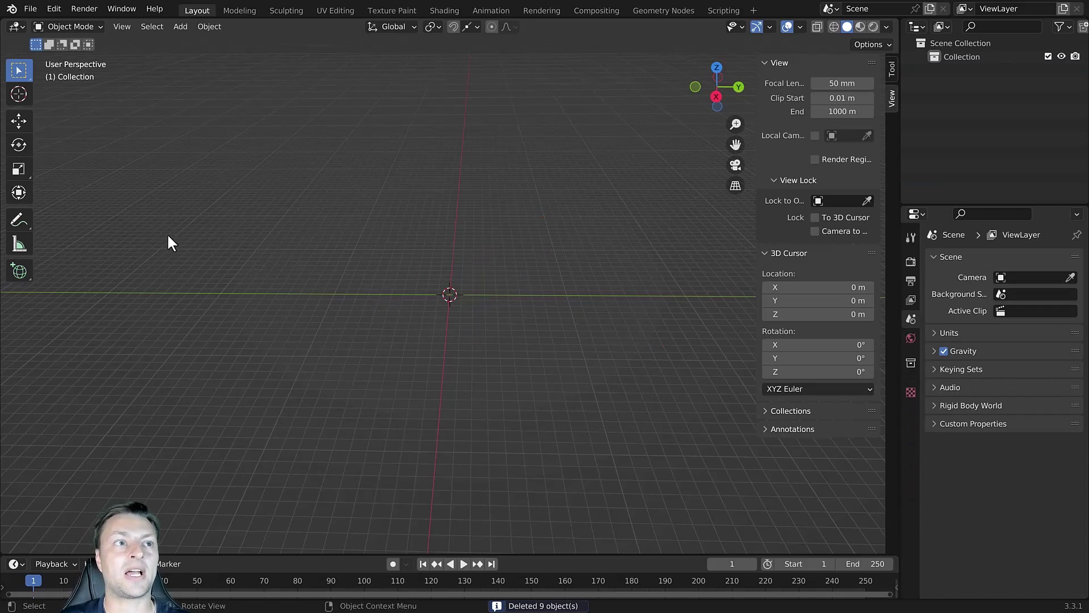
Activate the Add Cube tool and set its Plane Axis to Z.
{"action": "left_click_drag", "start_coordinate": [23, 269], "coordinate": [69, 280]}
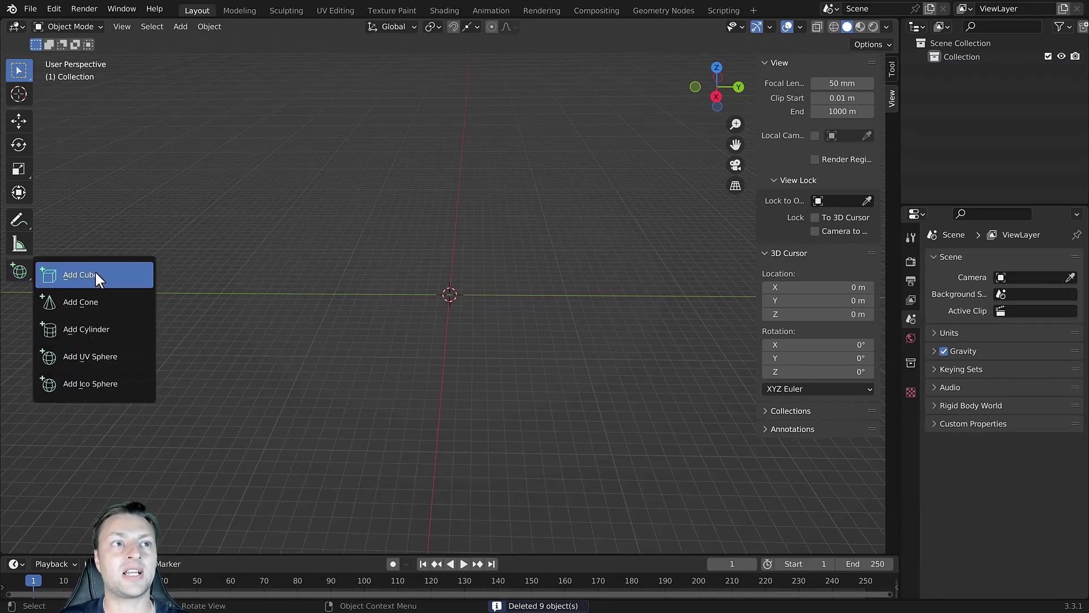
{"action": "left_click", "coordinate": [95, 274]}
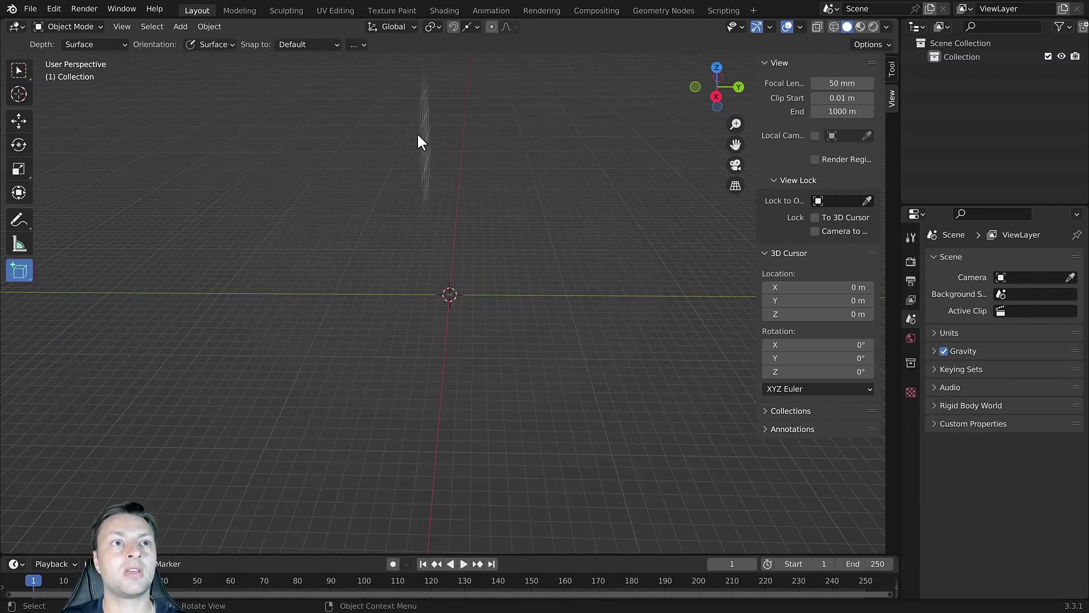
{"action": "left_click", "coordinate": [356, 45]}
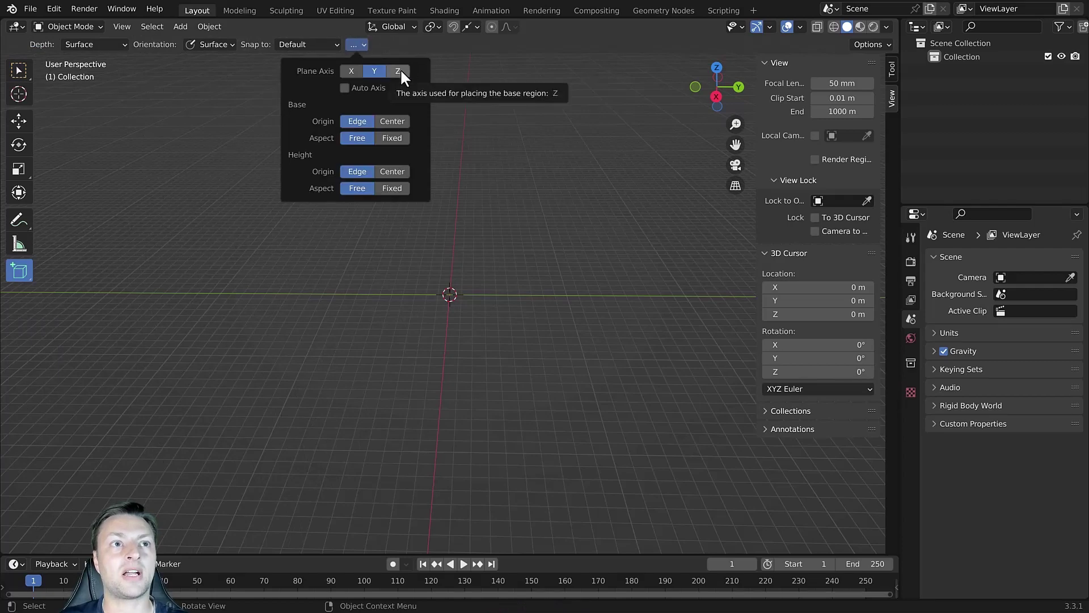
{"action": "left_click", "coordinate": [400, 71]}
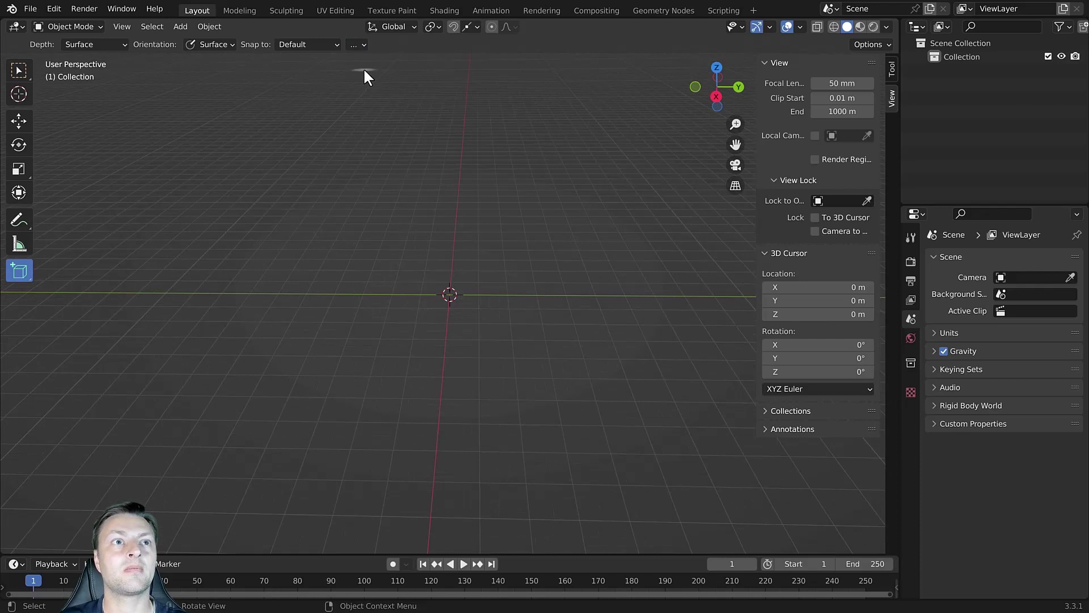
Draw a box around the world origin using the Edge base origin, centred at about X -0.18, Y -0.07, Z 1.69 m, and undo it.
{"action": "left_click", "coordinate": [356, 45]}
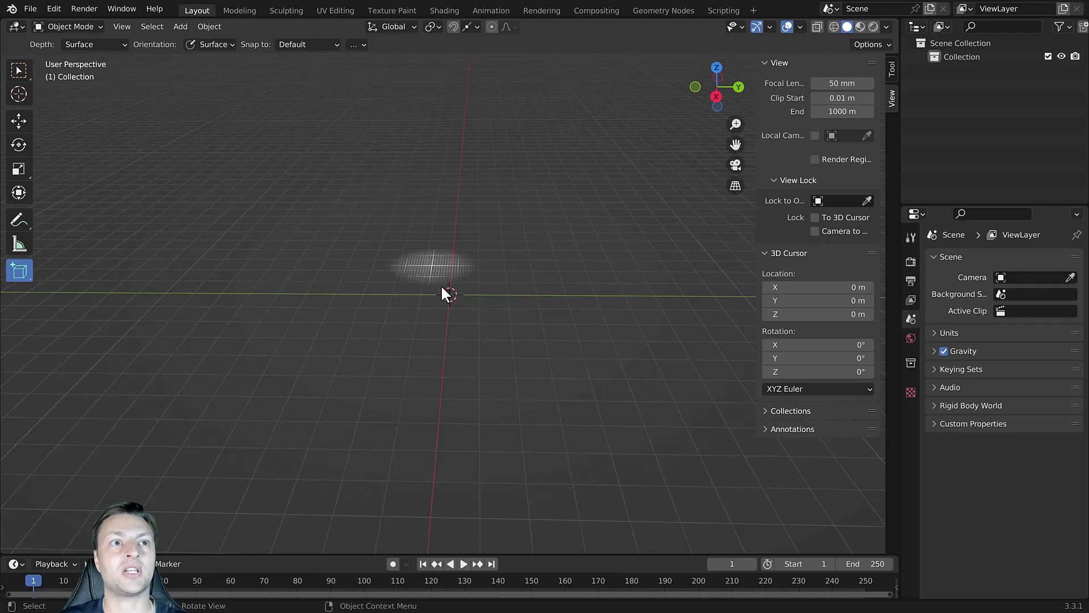
{"action": "left_click_drag", "start_coordinate": [389, 258], "coordinate": [543, 347]}
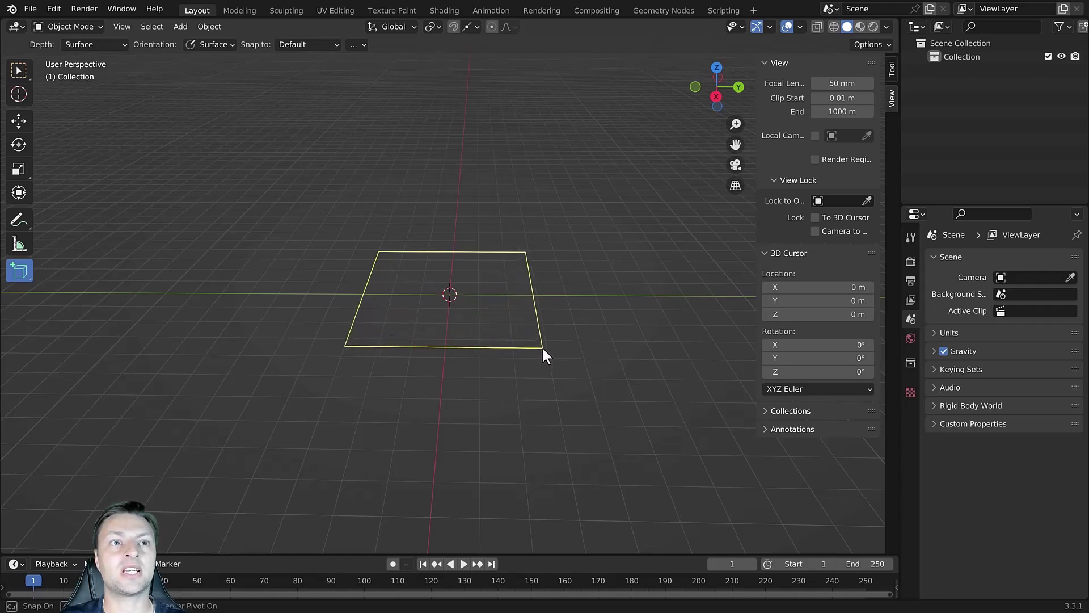
{"action": "left_click", "coordinate": [549, 239]}
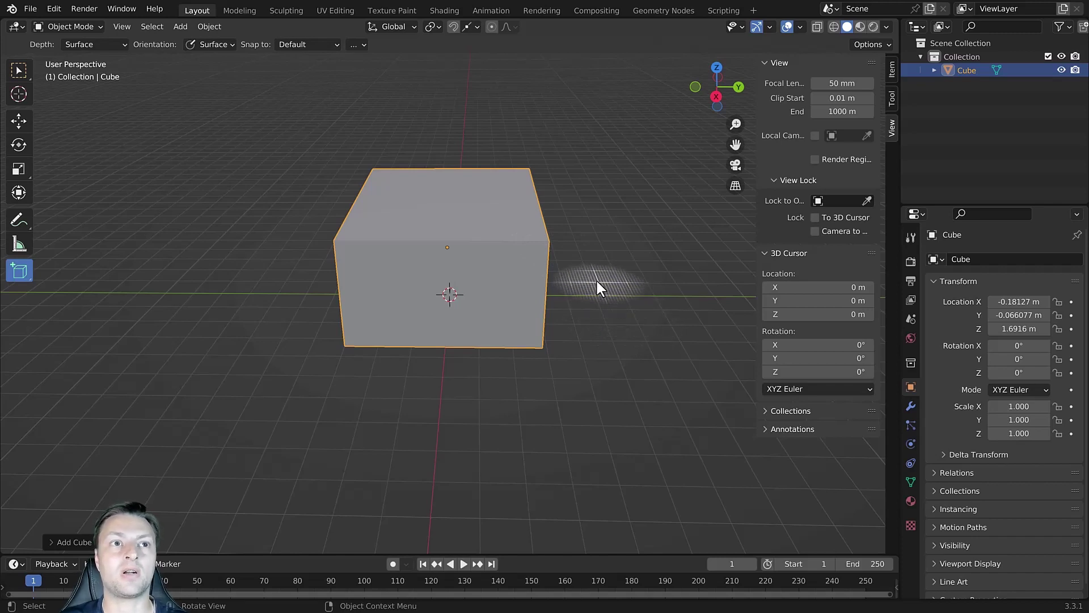
{"action": "key", "text": "ctrl+z"}
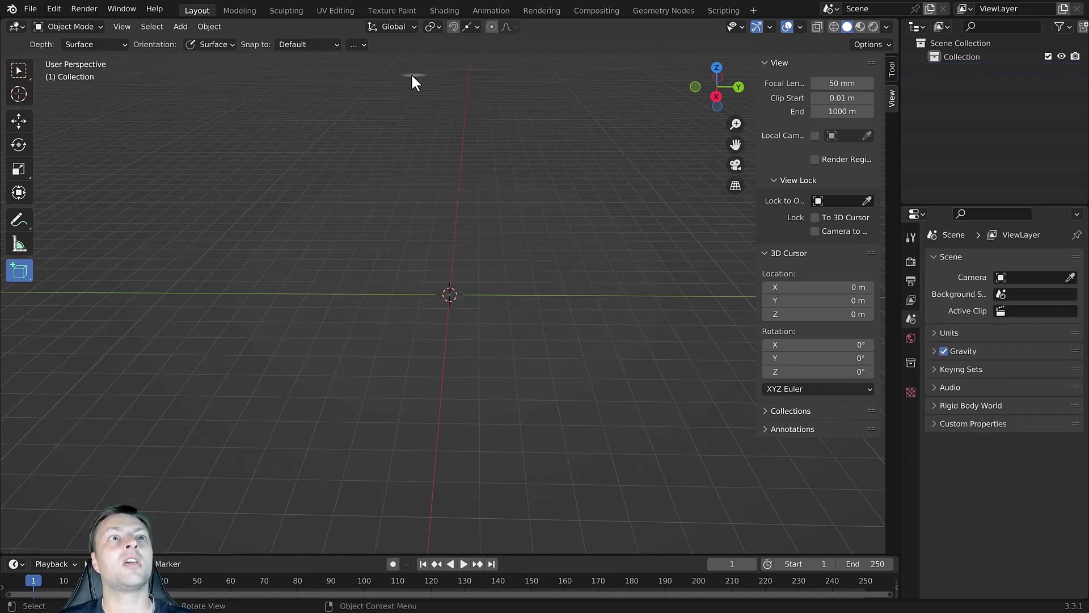
Set the Base Origin to Center, draw a box centred at about X -1.96, Y -1.56, Z 1.66 m, and delete it.
{"action": "left_click", "coordinate": [356, 46]}
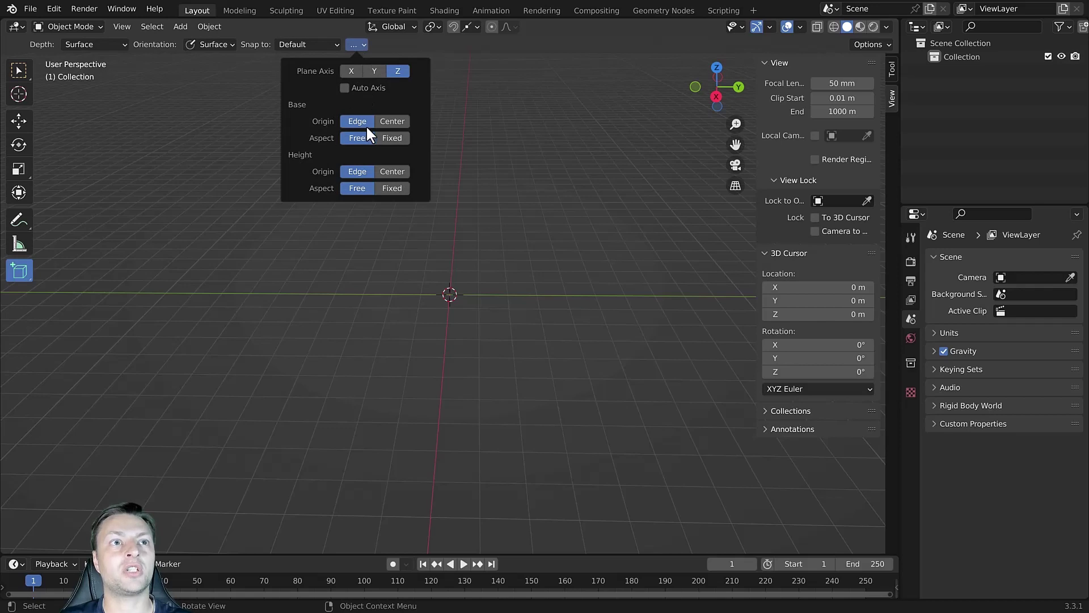
{"action": "left_click", "coordinate": [392, 122]}
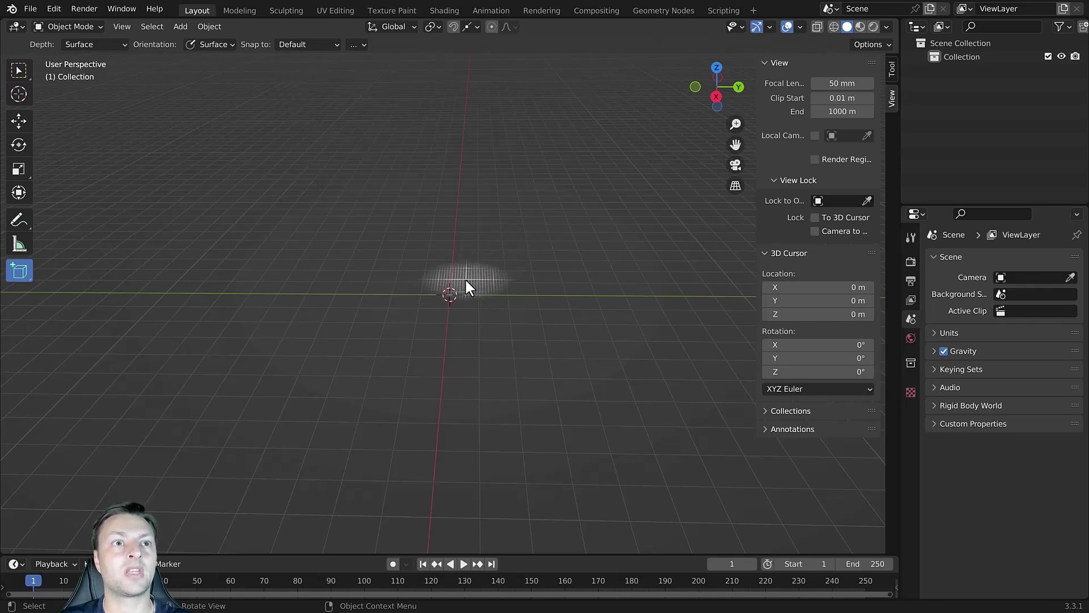
{"action": "mouse_move", "coordinate": [423, 283]}
{"action": "left_mouse_down", "text": "ctrl"}
{"action": "mouse_move", "coordinate": [457, 309]}
{"action": "mouse_move", "coordinate": [414, 273]}
{"action": "left_mouse_up", "text": "ctrl"}
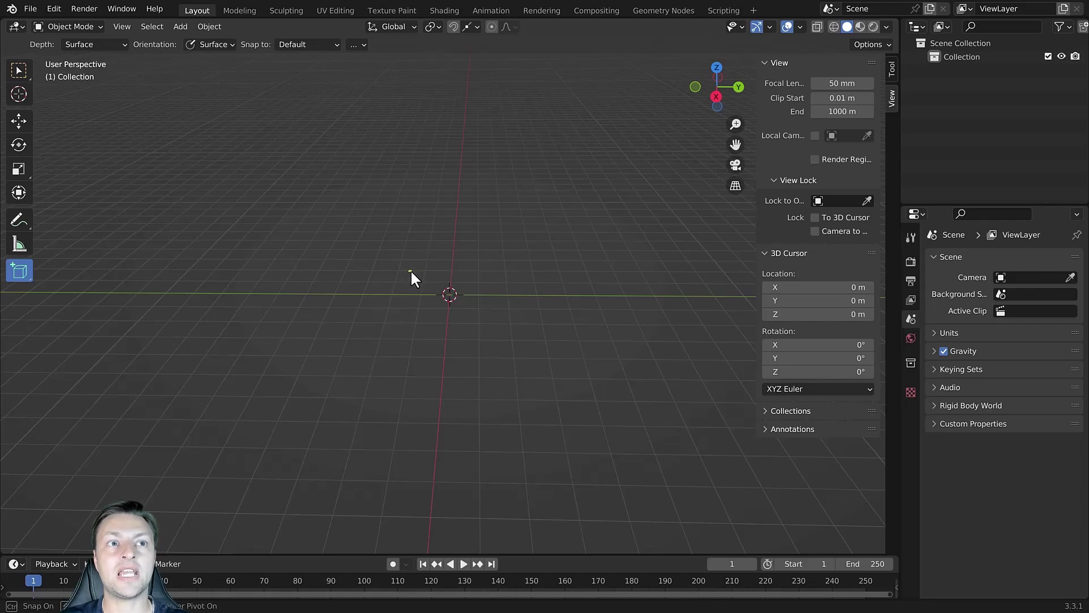
{"action": "left_click_drag", "start_coordinate": [410, 271], "coordinate": [481, 322], "text": "ctrl"}
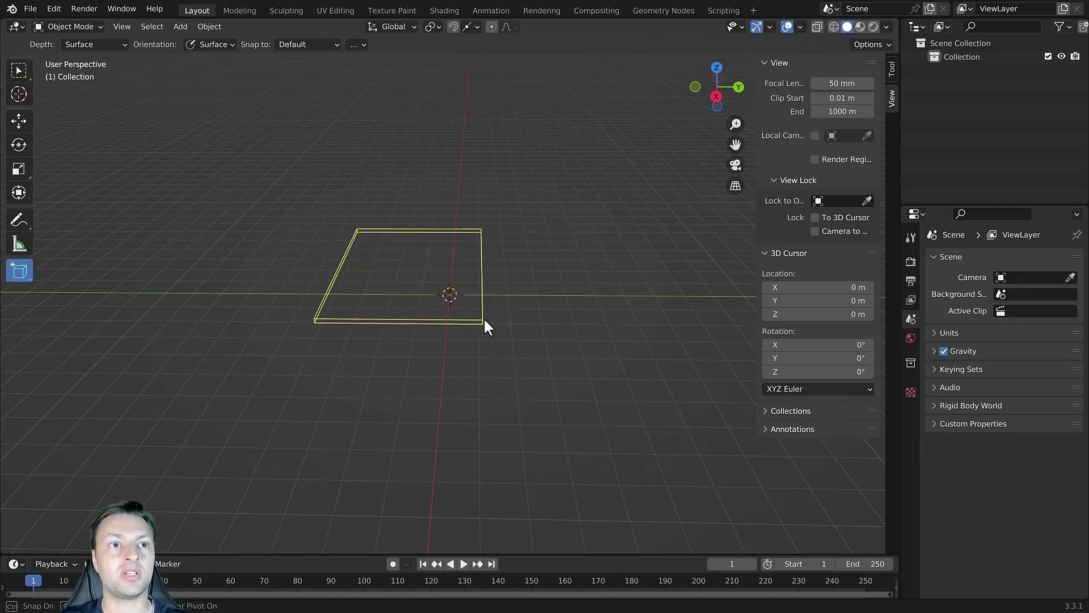
{"action": "left_click", "coordinate": [476, 223]}
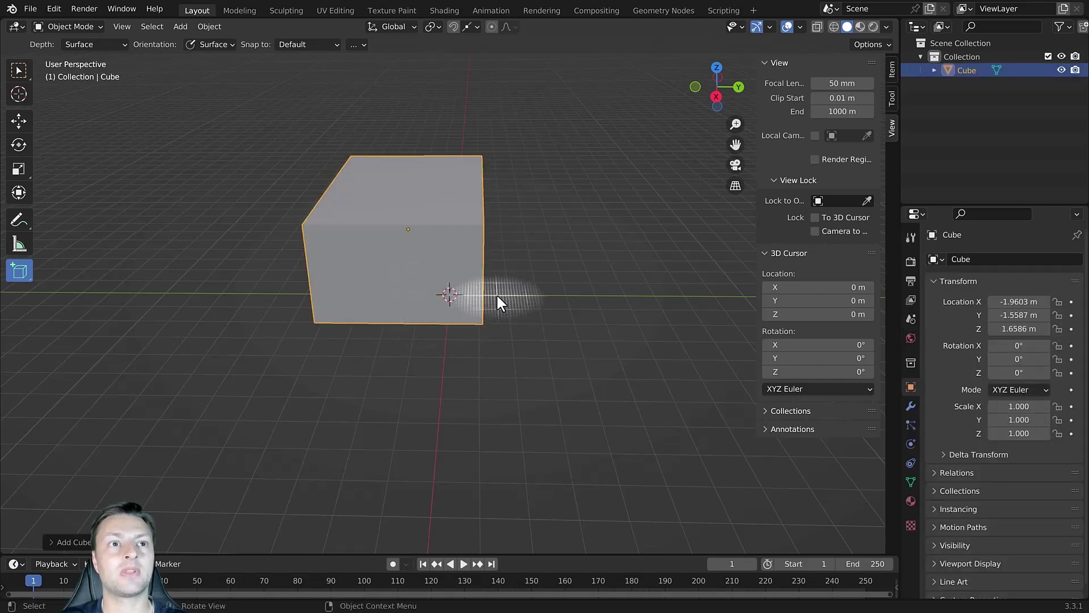
{"action": "key", "text": "Delete"}
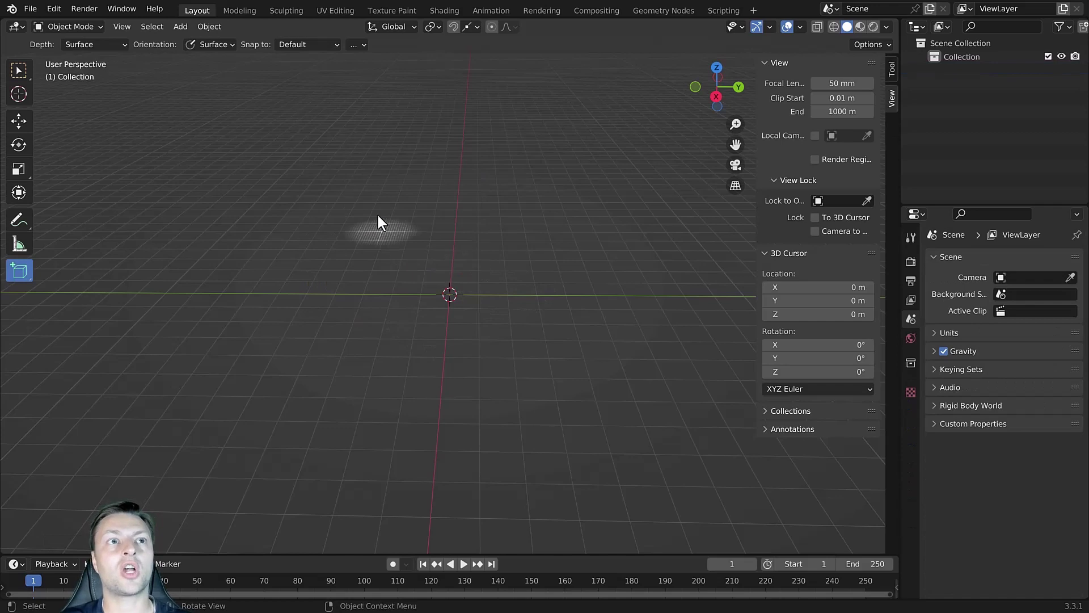
Set the Base Origin to Edge, draw a box with one base corner at the 3D cursor, and delete it.
{"action": "left_click", "coordinate": [354, 45]}
{"action": "left_click", "coordinate": [353, 120]}
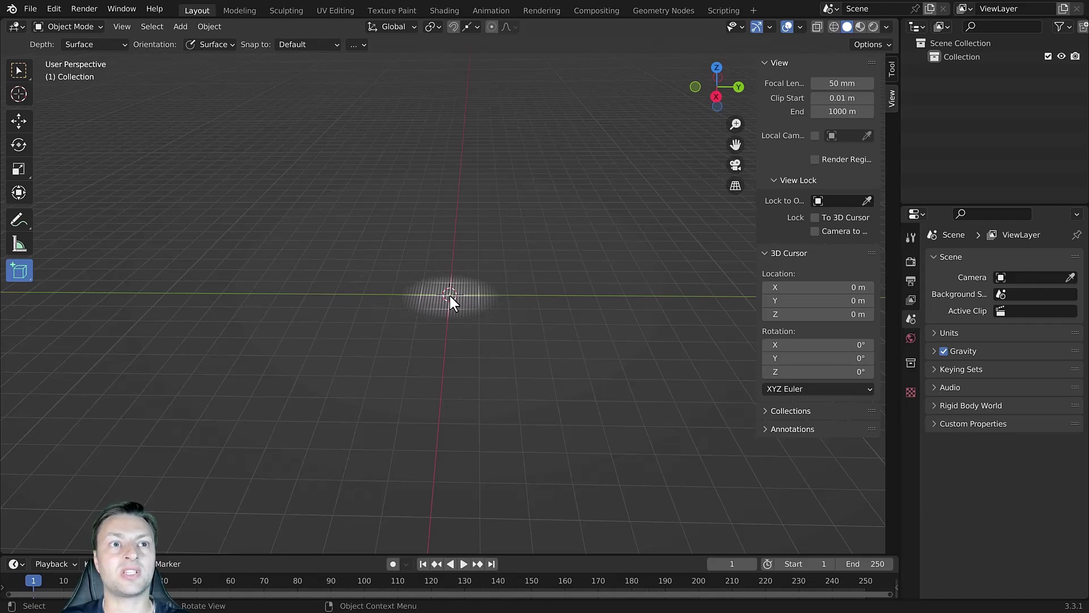
{"action": "left_click_drag", "start_coordinate": [448, 293], "coordinate": [565, 370]}
{"action": "left_click", "coordinate": [557, 246]}
{"action": "middle_click_drag", "start_coordinate": [425, 275], "coordinate": [440, 251]}
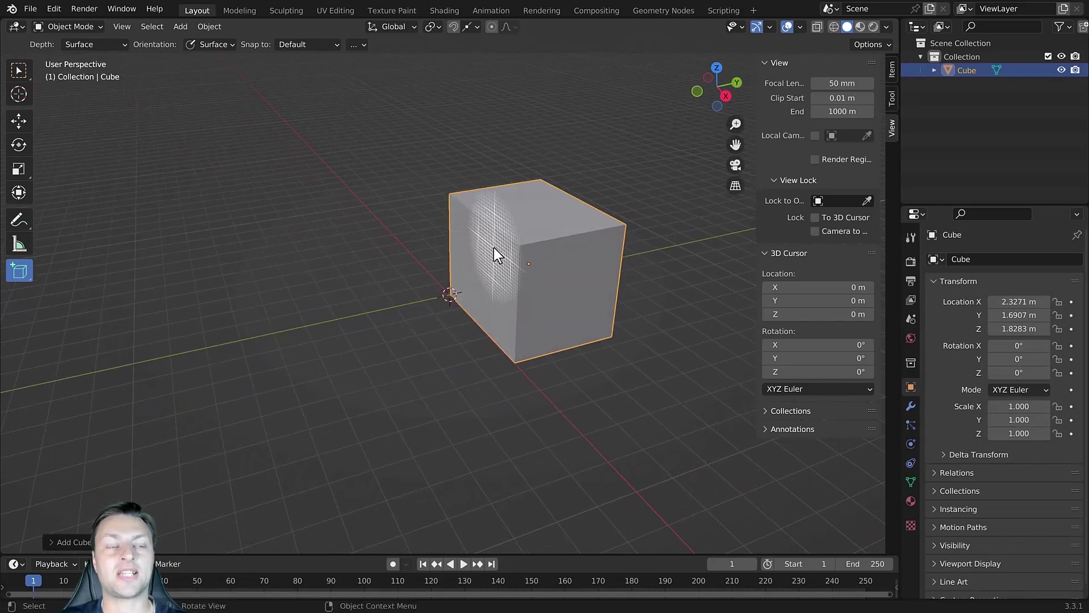
{"action": "key", "text": "Delete"}
Set the Base Origin to Center, draw a box whose base is centred on the 3D cursor, and delete it.
{"action": "left_click", "coordinate": [358, 45]}
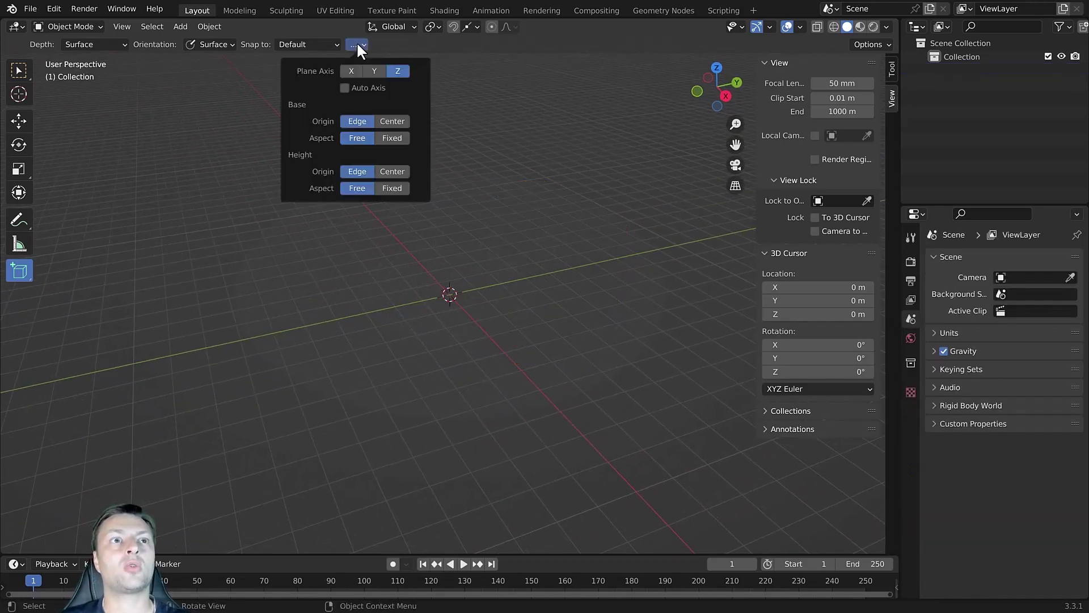
{"action": "left_click", "coordinate": [392, 121]}
{"action": "middle_click_drag", "start_coordinate": [399, 132], "coordinate": [462, 252]}
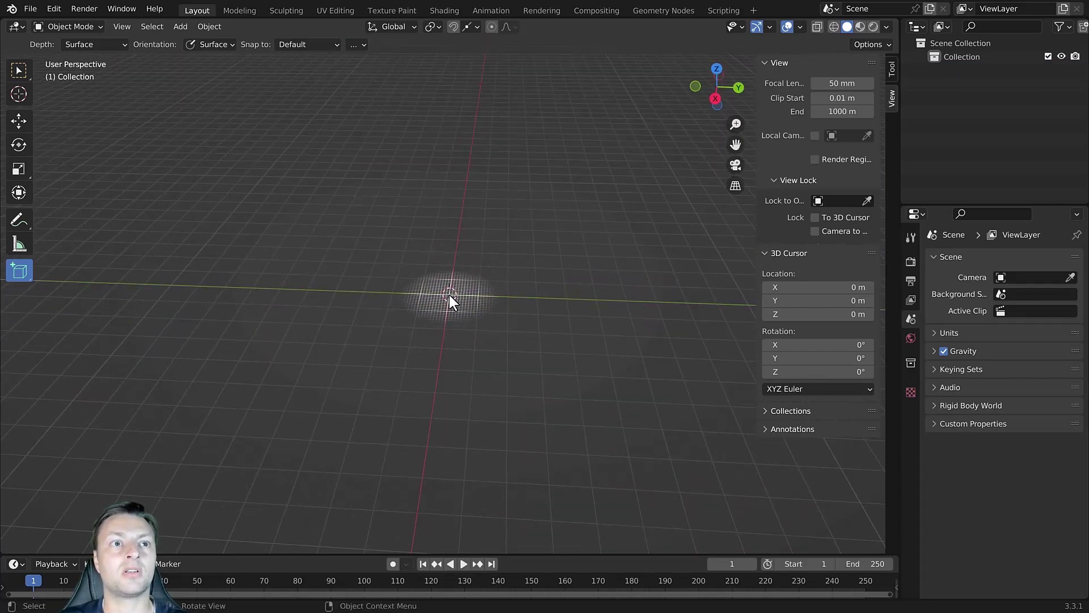
{"action": "left_click_drag", "start_coordinate": [450, 295], "coordinate": [513, 349]}
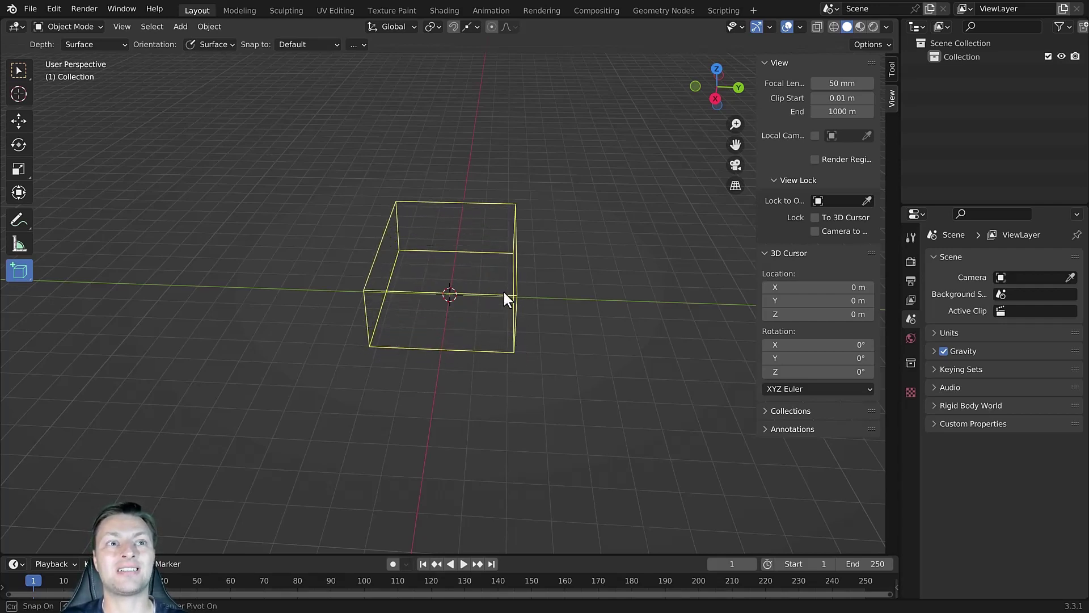
{"action": "left_click", "coordinate": [498, 227]}
{"action": "middle_click_drag", "start_coordinate": [495, 246], "coordinate": [467, 226]}
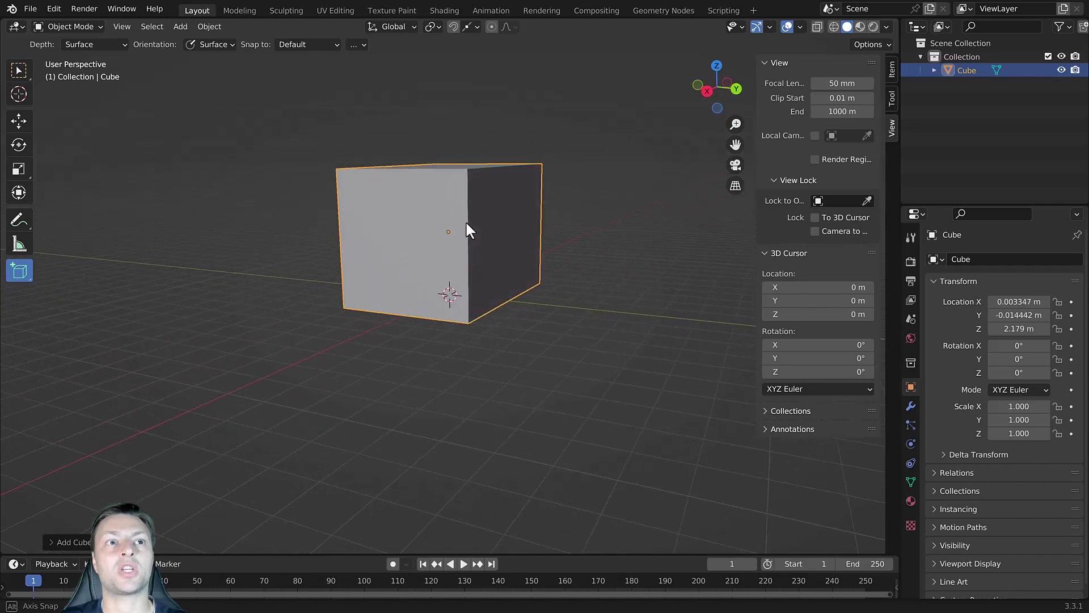
{"action": "key", "text": "Delete"}
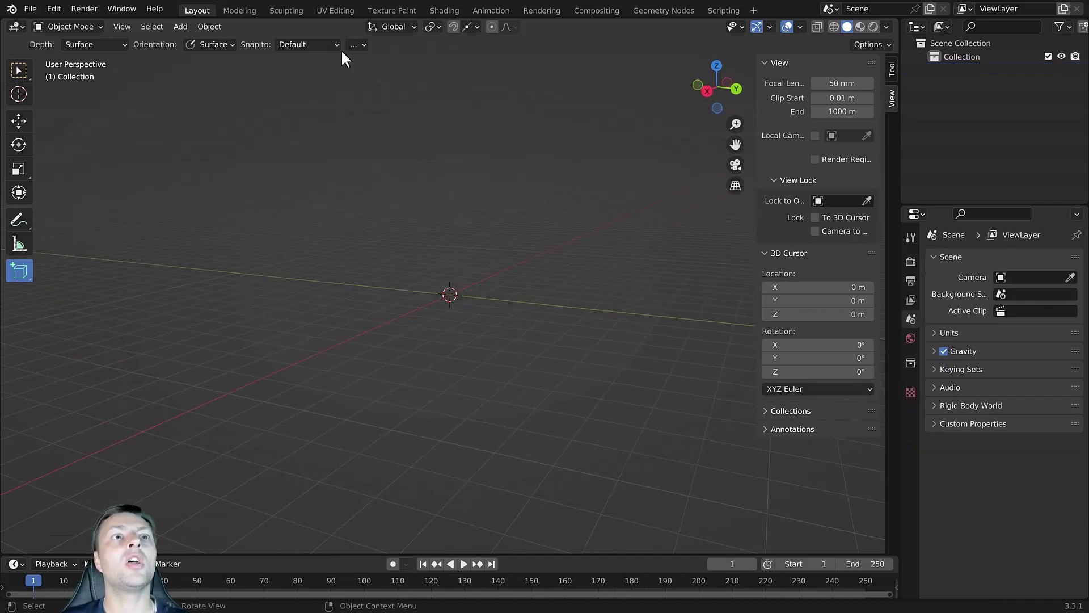
Set the Base Aspect to Fixed and draw a square-based box around the 3D cursor, centred at about X 0.34, Y 0.49, Z 2.16 m.
{"action": "left_click", "coordinate": [356, 46]}
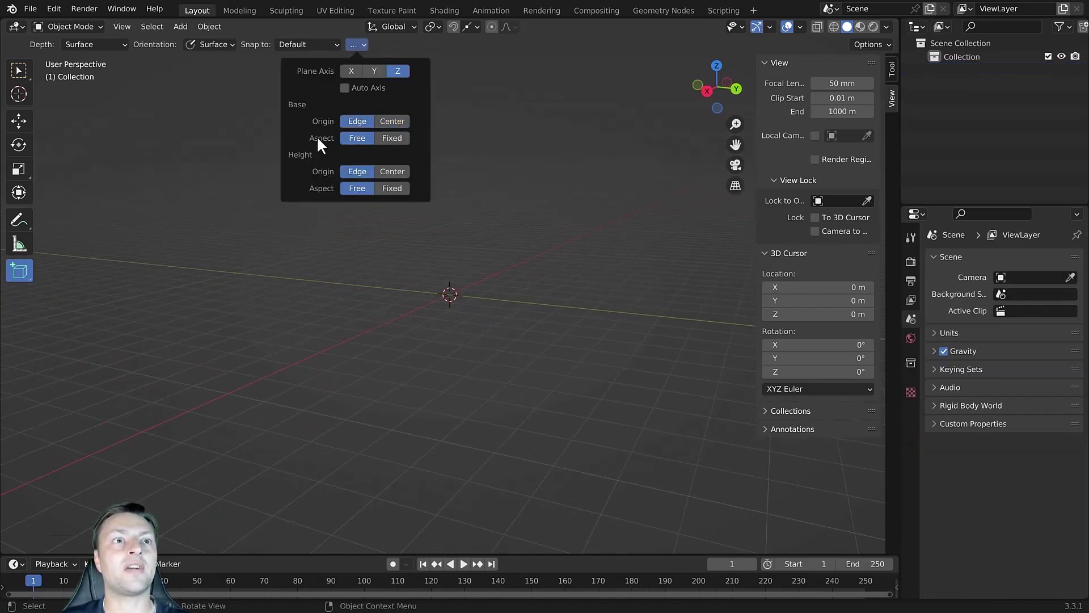
{"action": "left_click", "coordinate": [387, 139]}
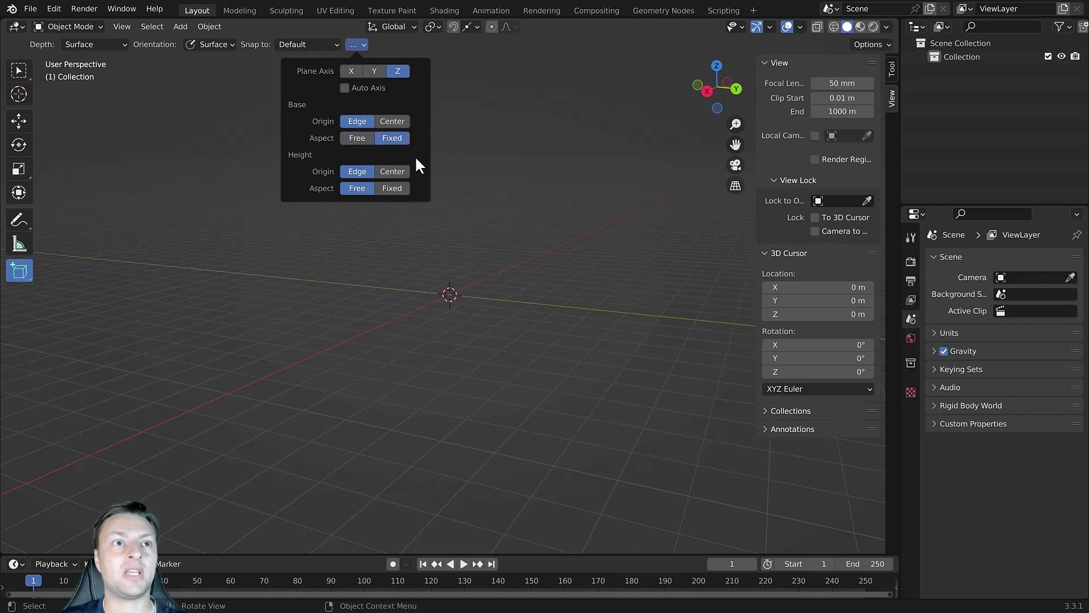
{"action": "middle_click_drag", "start_coordinate": [462, 186], "coordinate": [466, 224]}
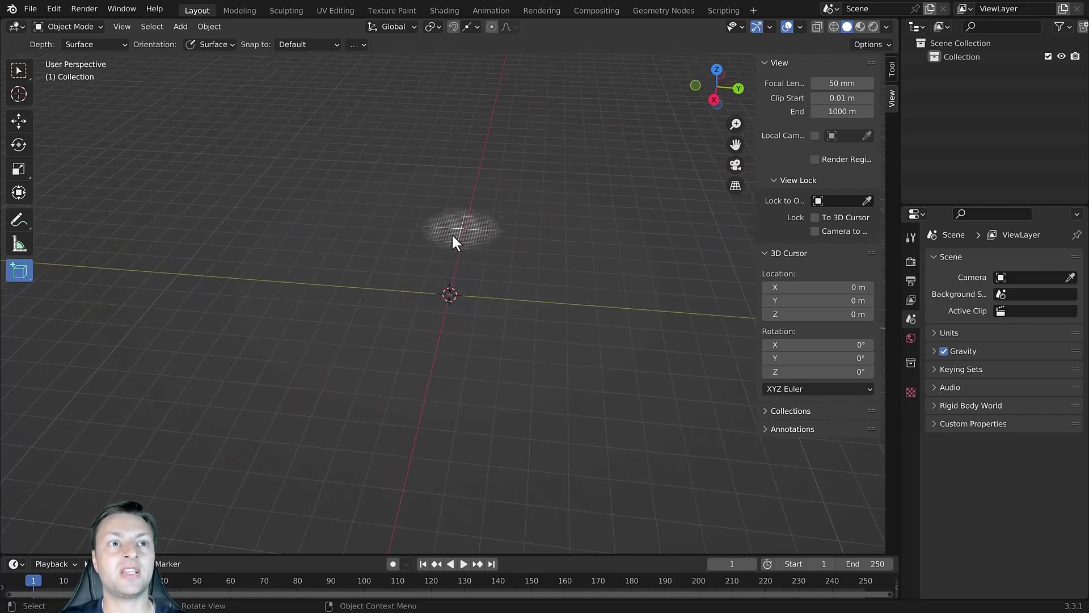
{"action": "mouse_move", "coordinate": [418, 268]}
{"action": "left_mouse_down"}
{"action": "mouse_move", "coordinate": [510, 334]}
{"action": "mouse_move", "coordinate": [491, 362]}
{"action": "mouse_move", "coordinate": [410, 314]}
{"action": "mouse_move", "coordinate": [493, 382]}
{"action": "mouse_move", "coordinate": [459, 306]}
{"action": "mouse_move", "coordinate": [535, 361]}
{"action": "mouse_move", "coordinate": [492, 316]}
{"action": "mouse_move", "coordinate": [535, 355]}
{"action": "mouse_move", "coordinate": [520, 322]}
{"action": "left_mouse_up"}
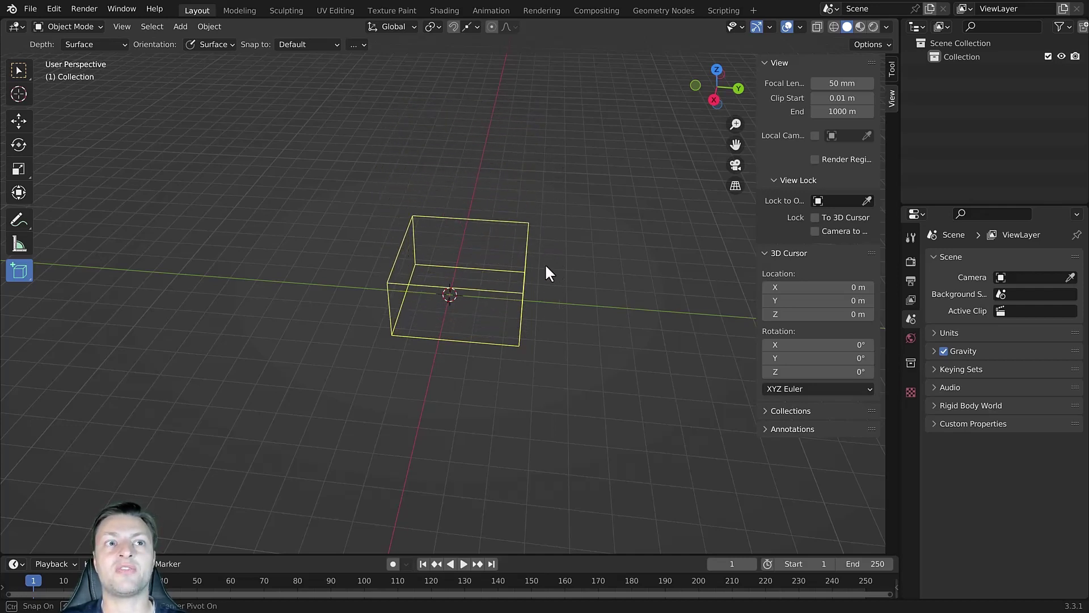
{"action": "left_click", "coordinate": [551, 204]}
{"action": "middle_click_drag", "start_coordinate": [476, 290], "coordinate": [499, 341]}
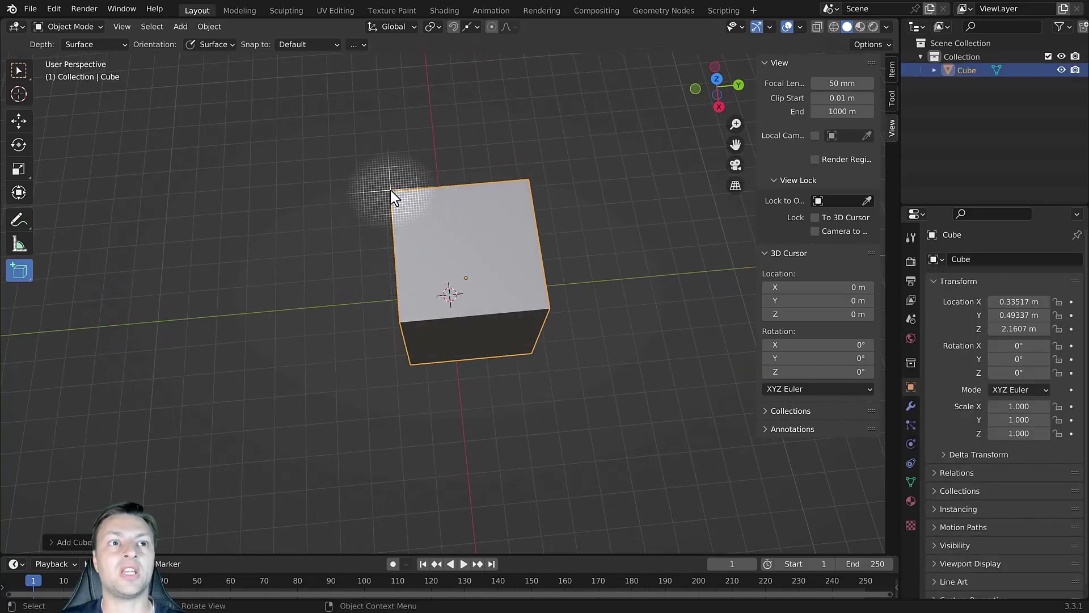
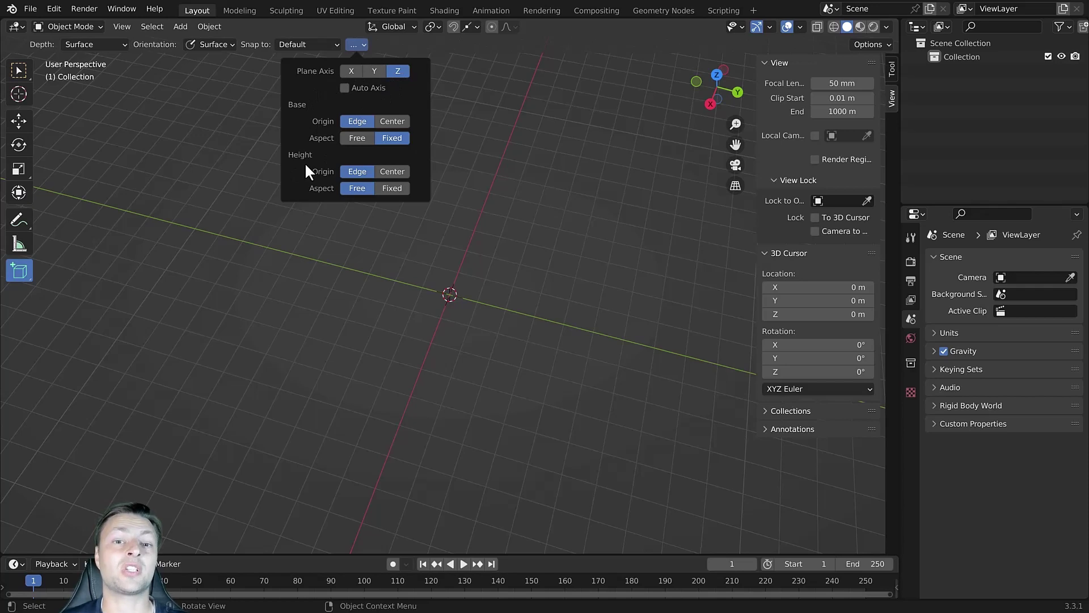
Set the Base Aspect to Free and Height Origin to Center, draw a box centred at about X 0.19, Y 0.23, Z 0 m, and delete it.
{"action": "left_click", "coordinate": [358, 139]}
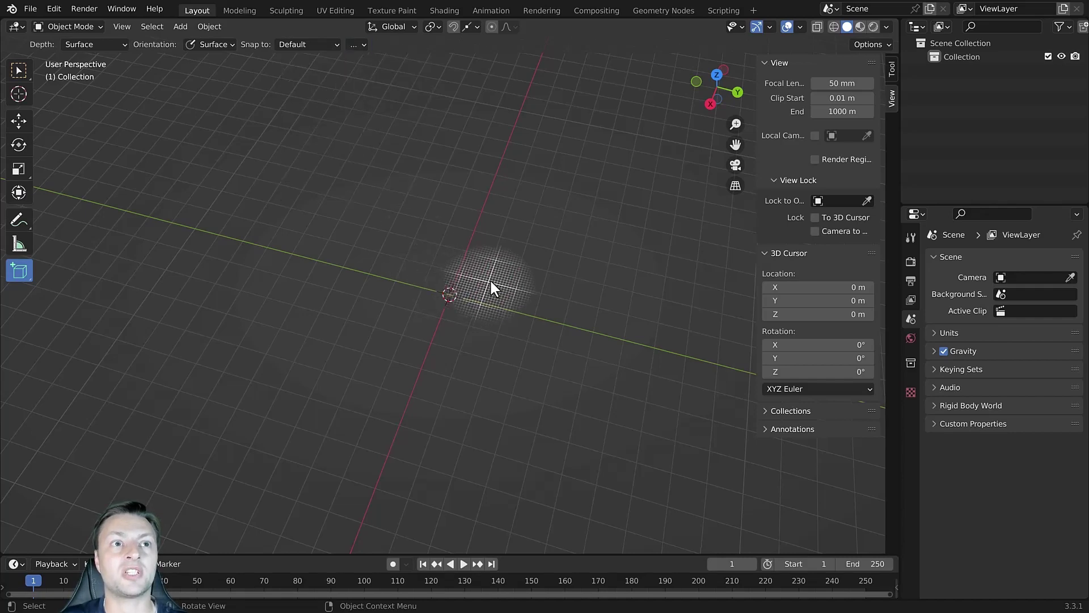
{"action": "middle_click_drag", "start_coordinate": [491, 287], "coordinate": [502, 236]}
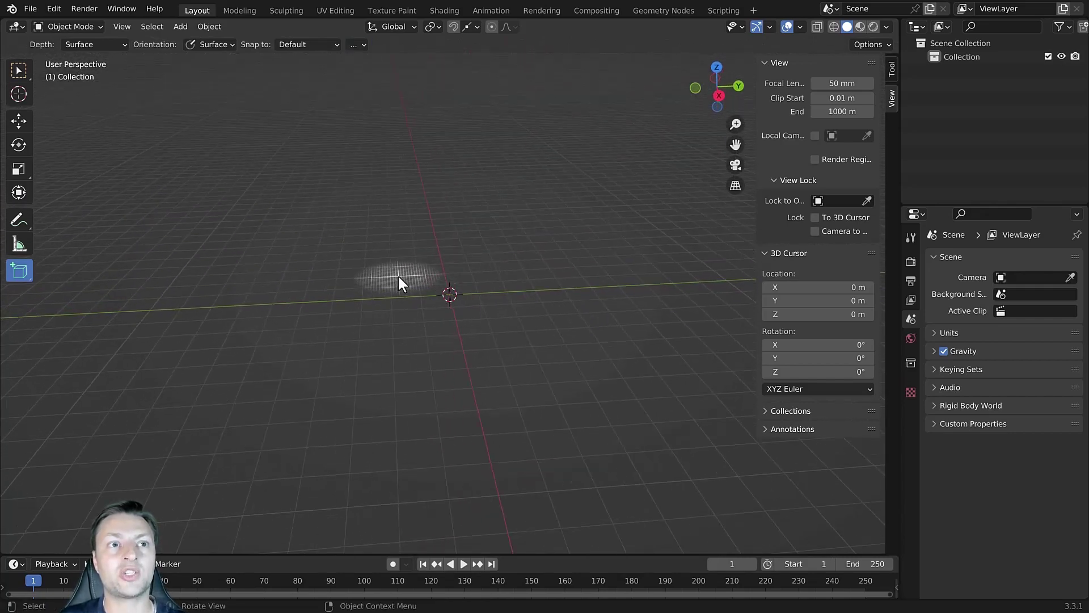
{"action": "left_click_drag", "start_coordinate": [397, 274], "coordinate": [532, 321]}
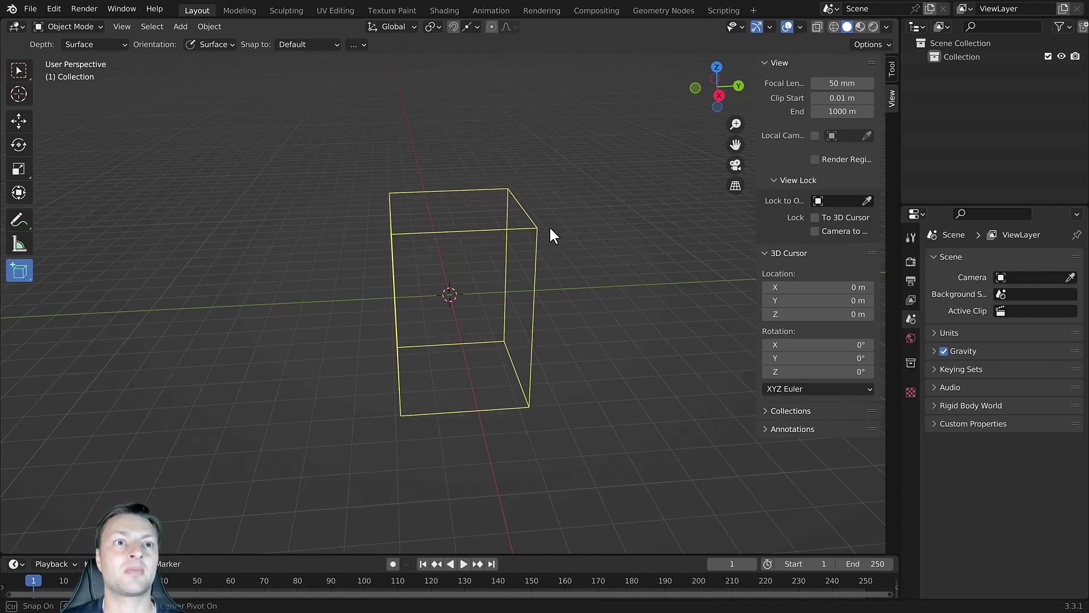
{"action": "left_click", "coordinate": [551, 227]}
{"action": "middle_click_drag", "start_coordinate": [476, 300], "coordinate": [492, 284]}
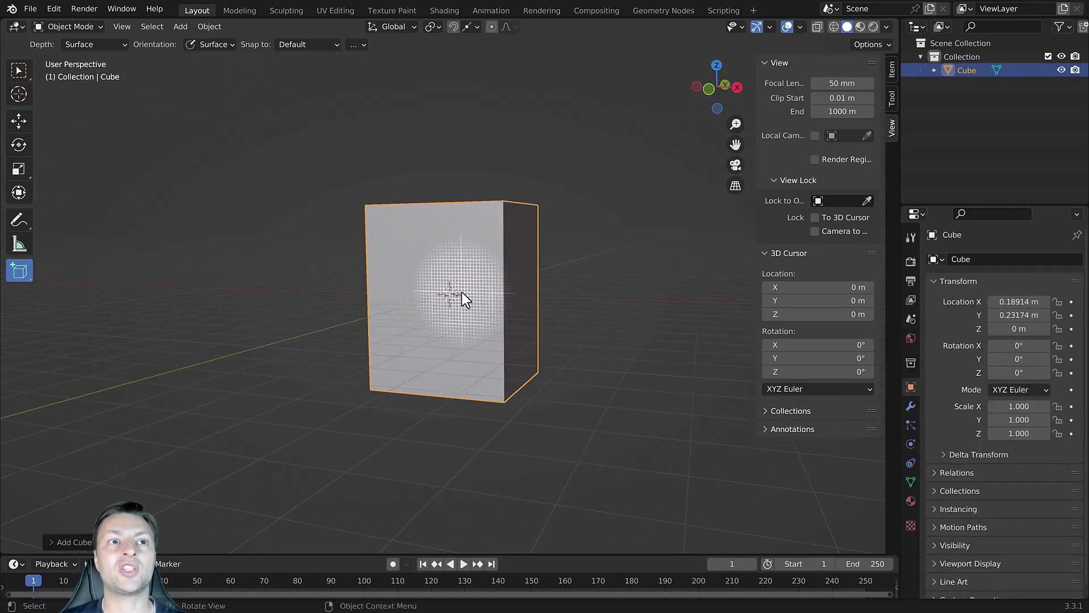
{"action": "middle_click_drag", "start_coordinate": [539, 269], "coordinate": [432, 287]}
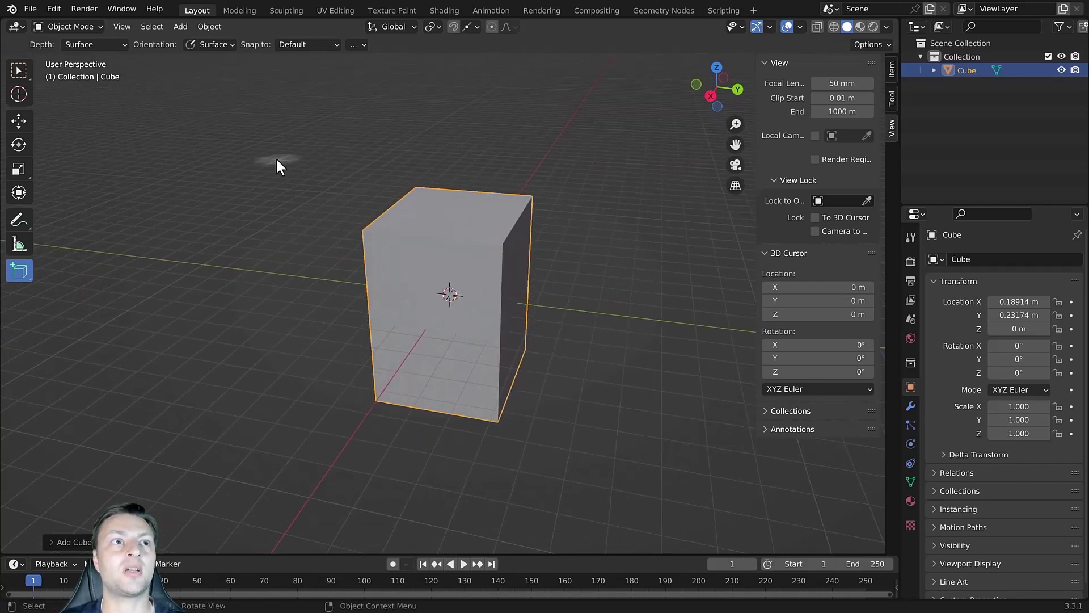
{"action": "left_click", "coordinate": [74, 45]}
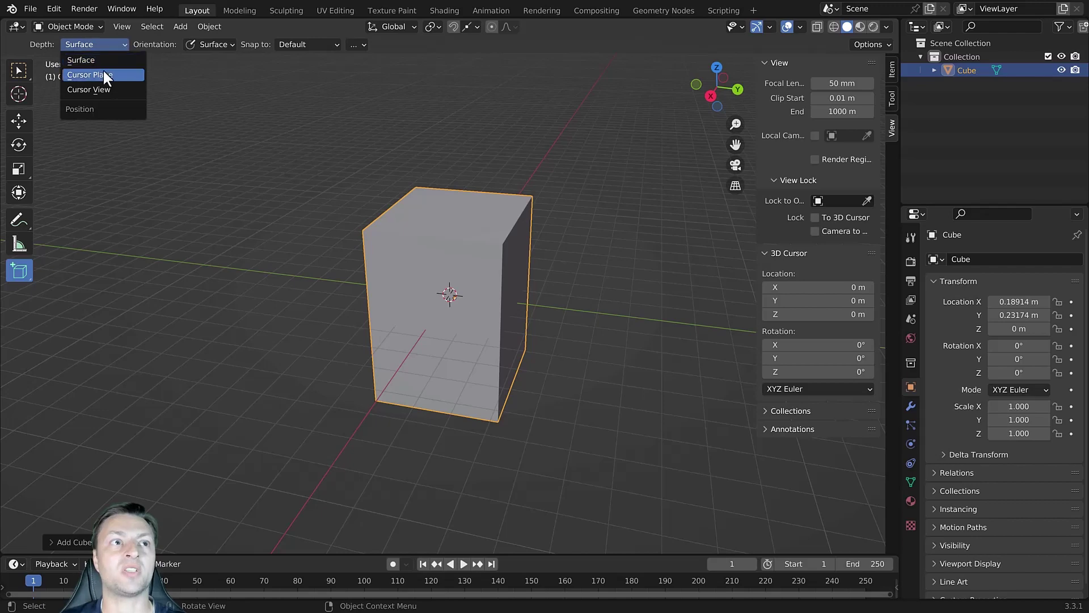
{"action": "left_click", "coordinate": [96, 44]}
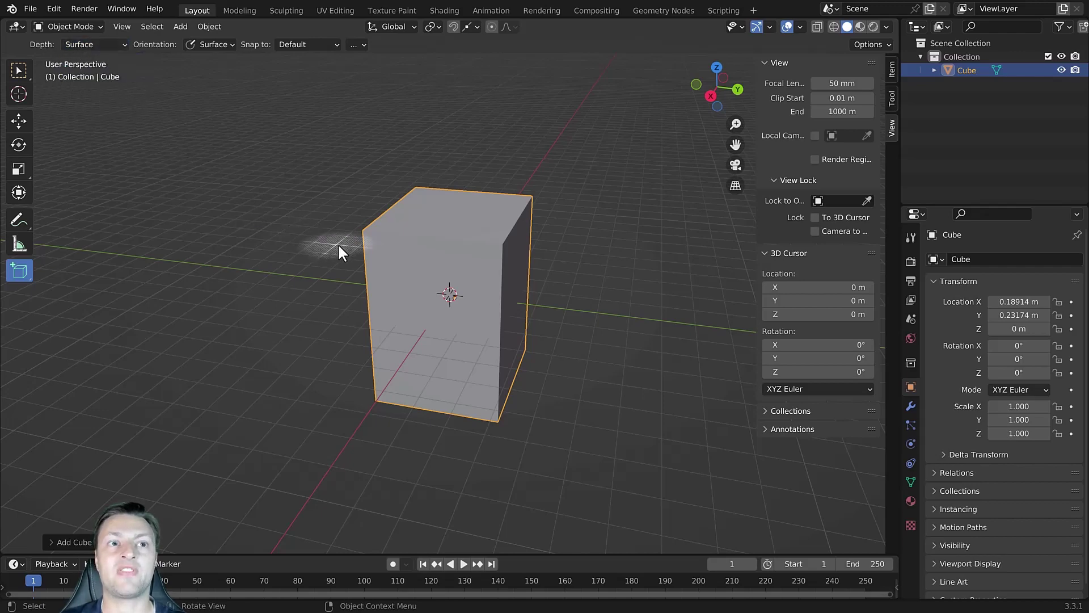
{"action": "middle_click_drag", "start_coordinate": [341, 244], "coordinate": [404, 248]}
{"action": "key", "text": "Delete"}
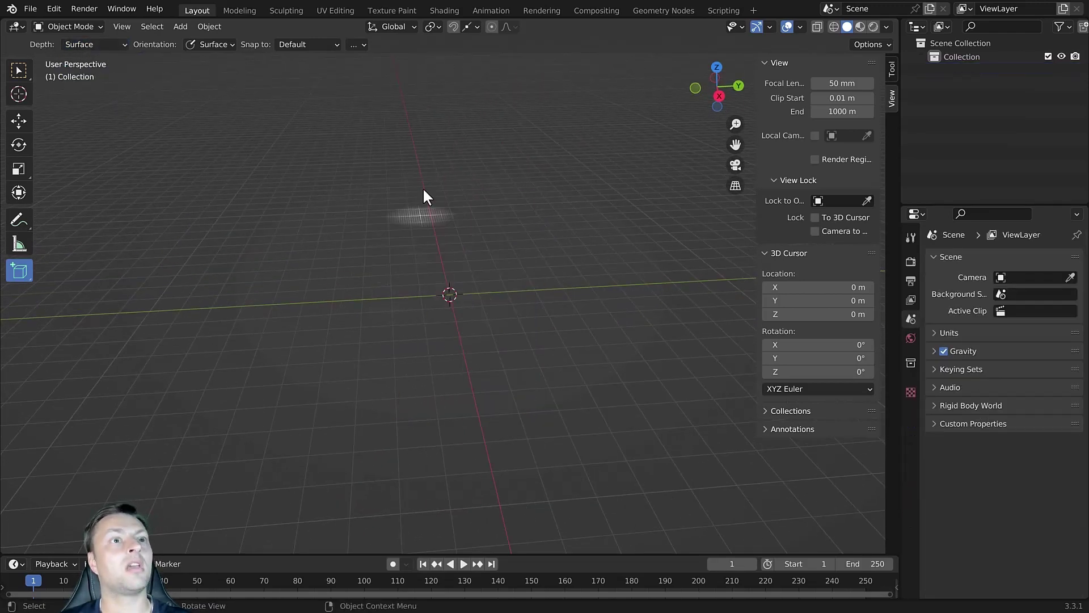
Set the Height Aspect to Fixed and Height Origin to Edge, and draw a box centred at about X 0.32, Y 0.20, Z 2.59 m.
{"action": "left_click", "coordinate": [335, 45]}
{"action": "left_click", "coordinate": [354, 44]}
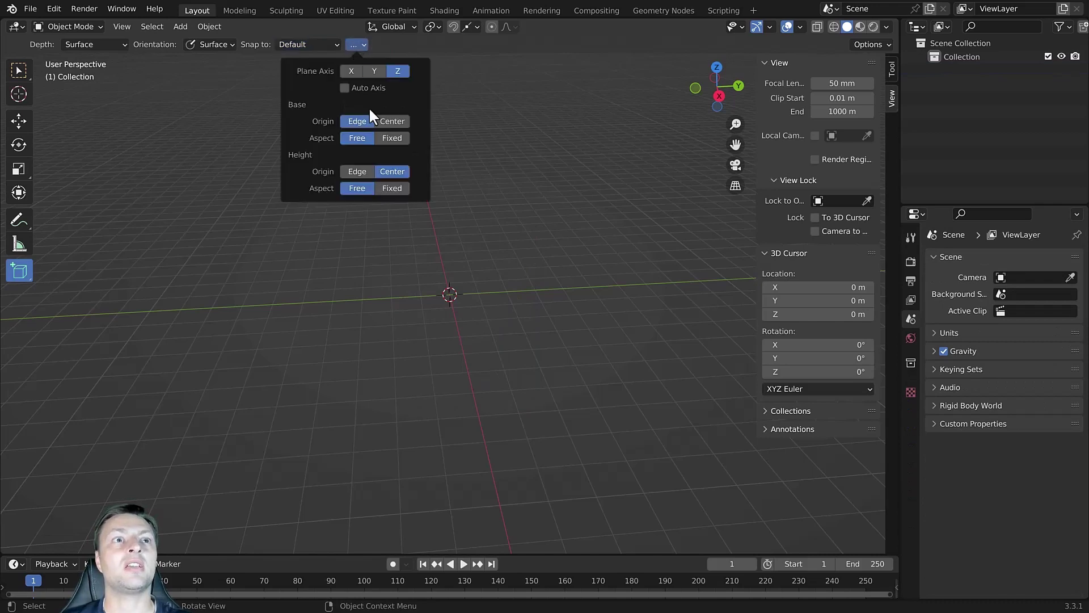
{"action": "left_click", "coordinate": [393, 190]}
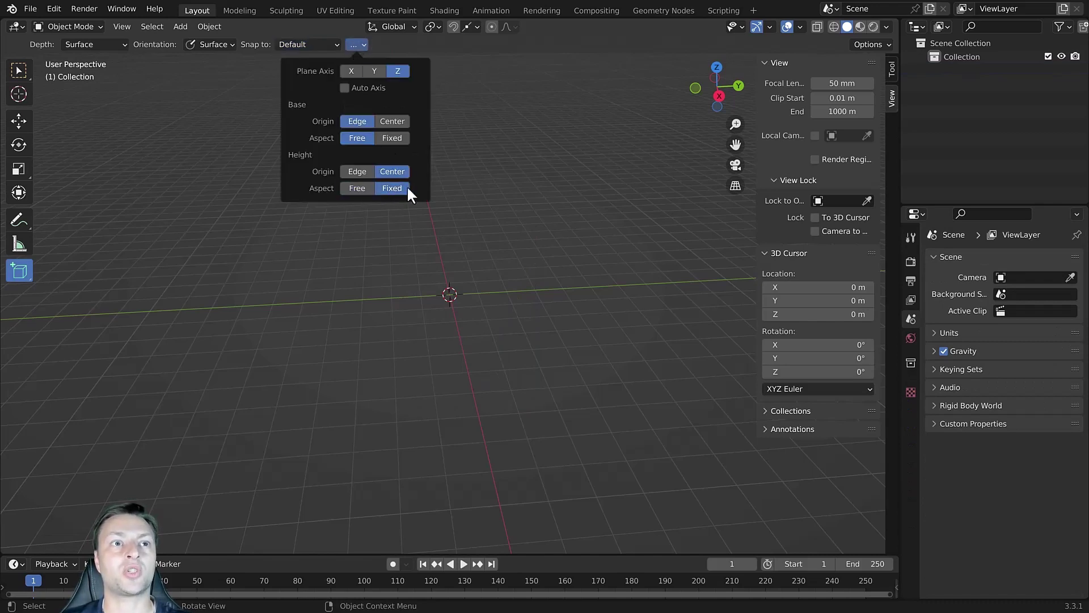
{"action": "left_click", "coordinate": [358, 173]}
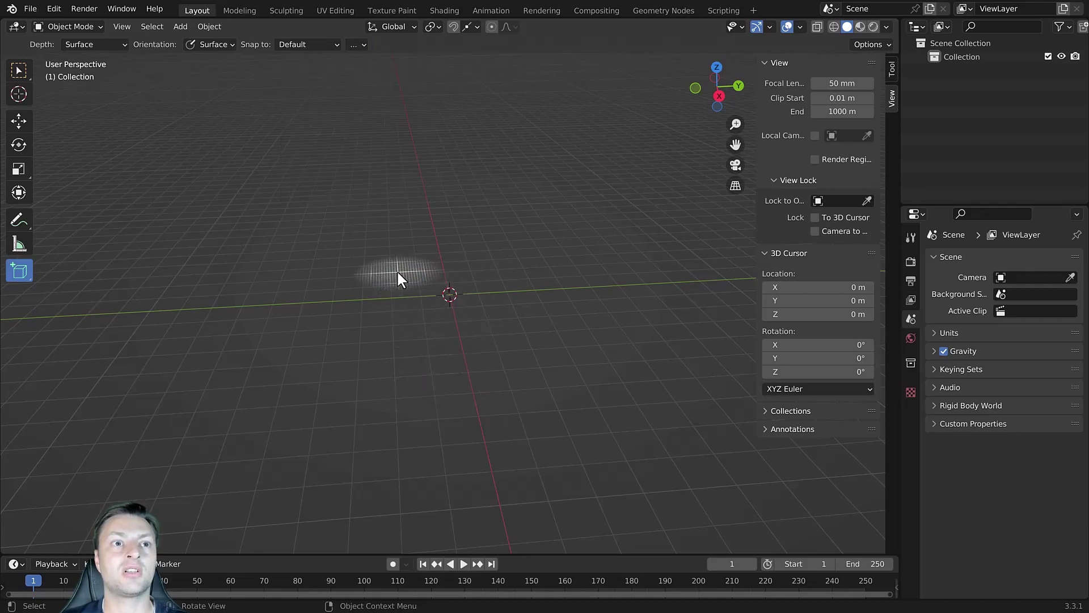
{"action": "left_click_drag", "start_coordinate": [400, 270], "coordinate": [526, 332]}
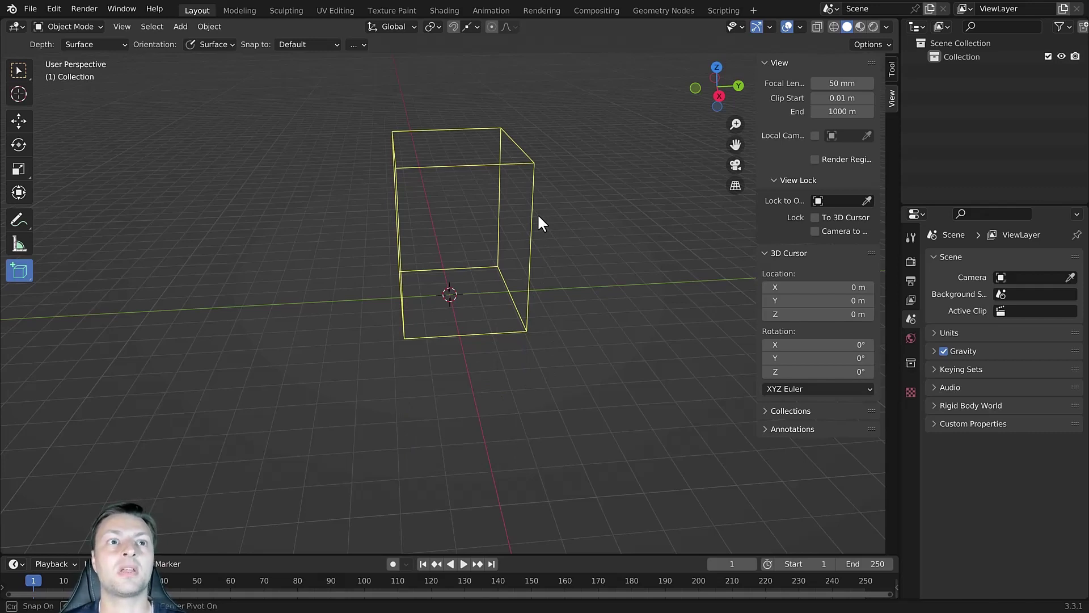
{"action": "left_click", "coordinate": [543, 214]}
{"action": "middle_click_drag", "start_coordinate": [513, 223], "coordinate": [675, 241]}
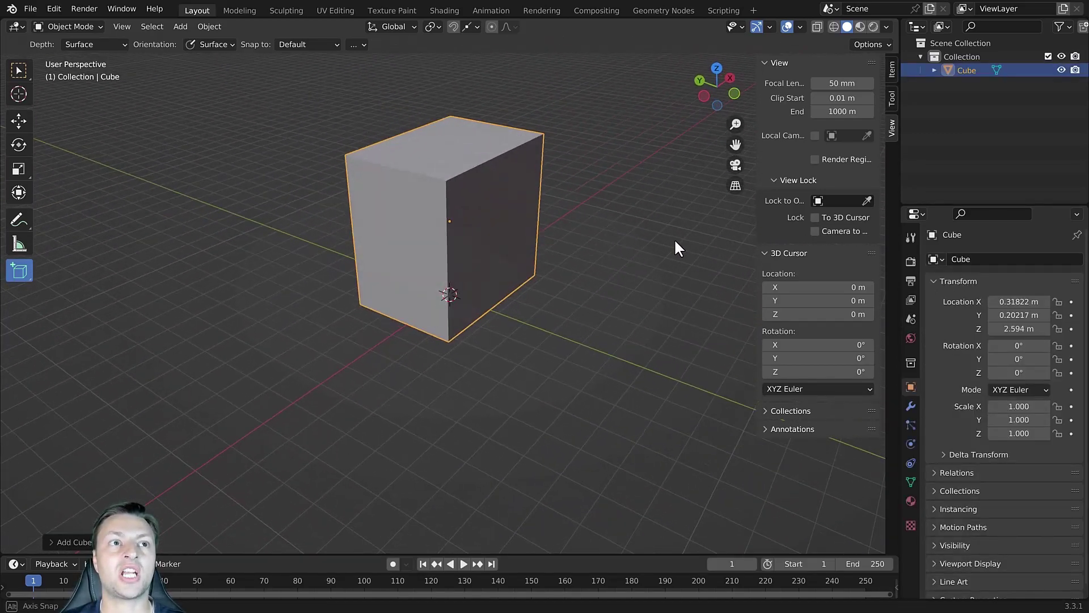
{"action": "middle_click_drag", "start_coordinate": [473, 200], "coordinate": [349, 204]}
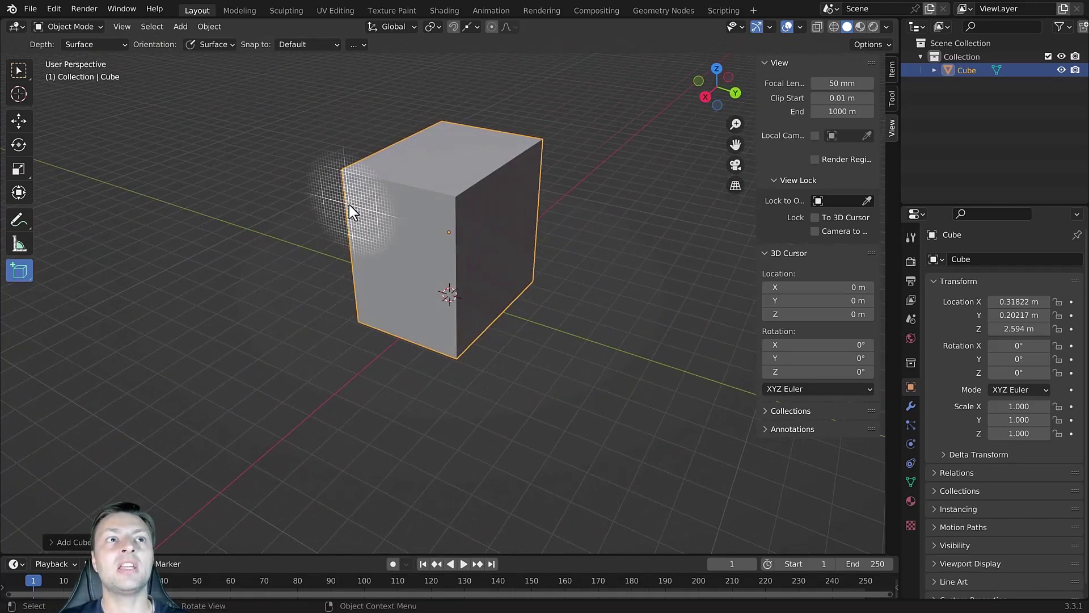